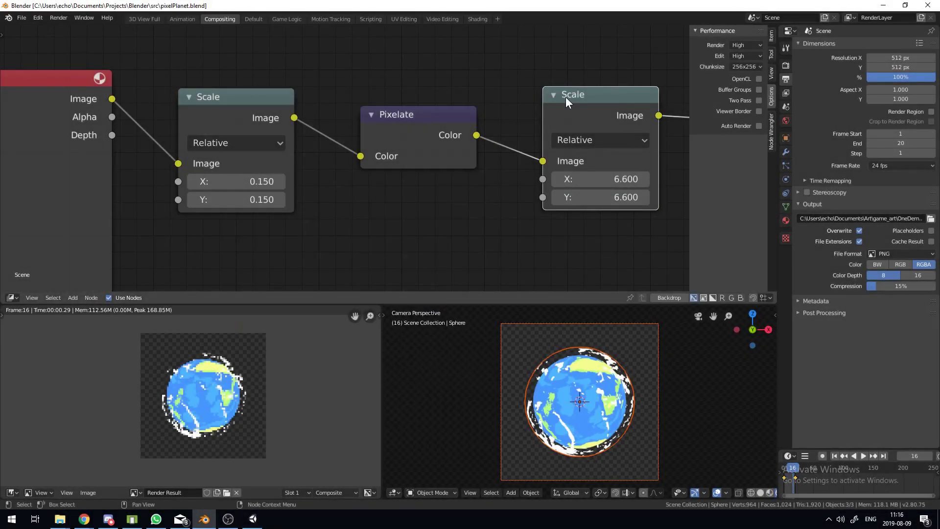
Start a new General file and delete its default cube
scroll(542, 371, down, 2)
scroll(542, 372, up, 5)
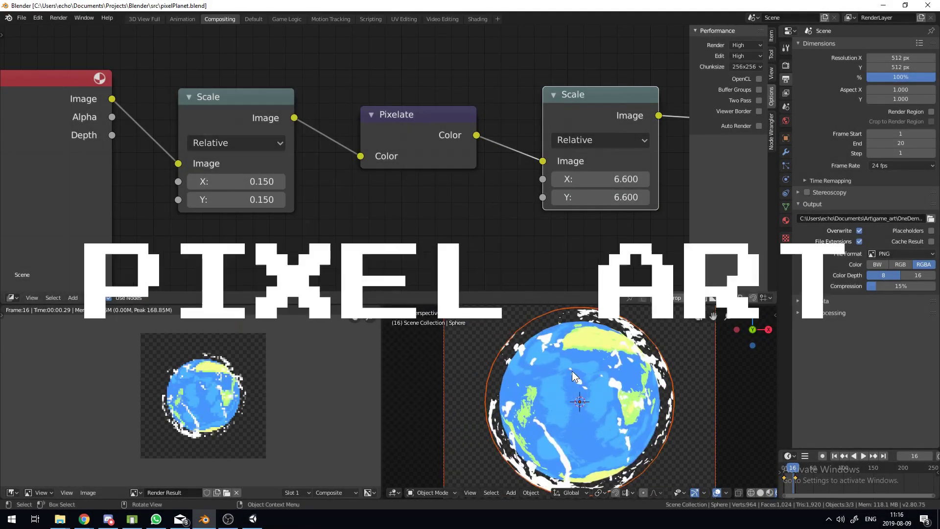
scroll(576, 362, down, 3)
scroll(583, 361, up, 1)
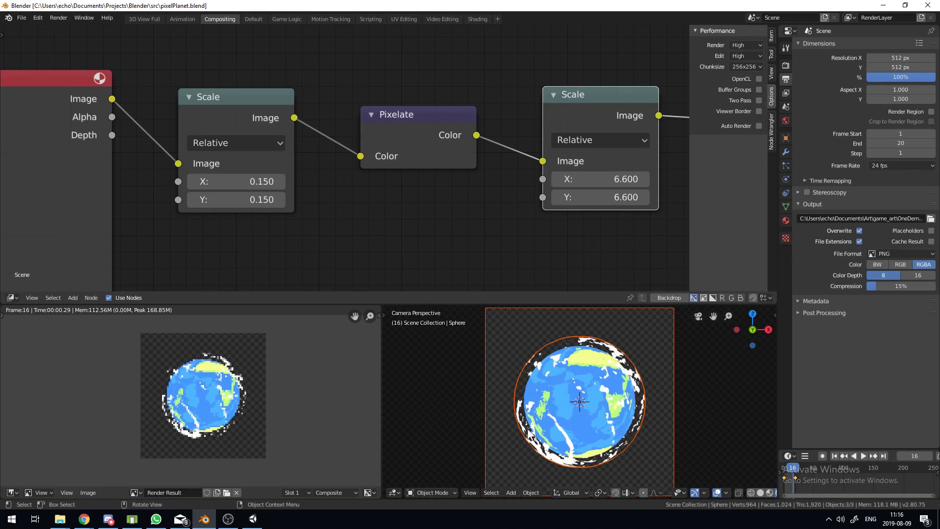
scroll(493, 166, down, 3)
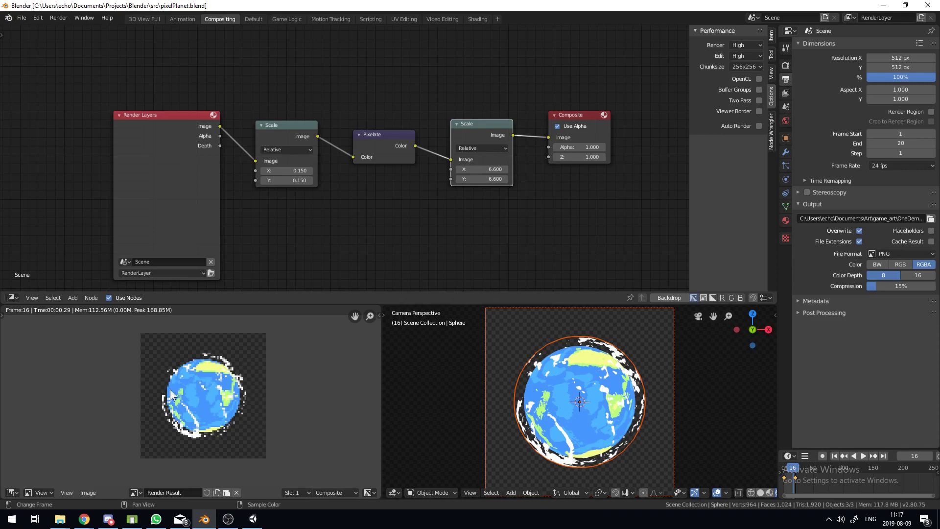
key(ctrl+n)
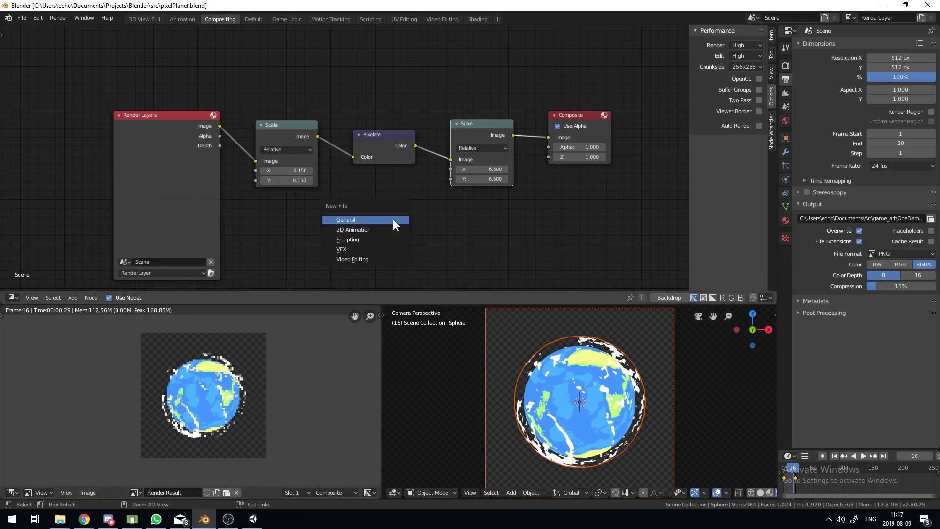
click(392, 219)
key(Delete)
Add a UV sphere, scale it up and make it smooth-shaded
key(shift+a)
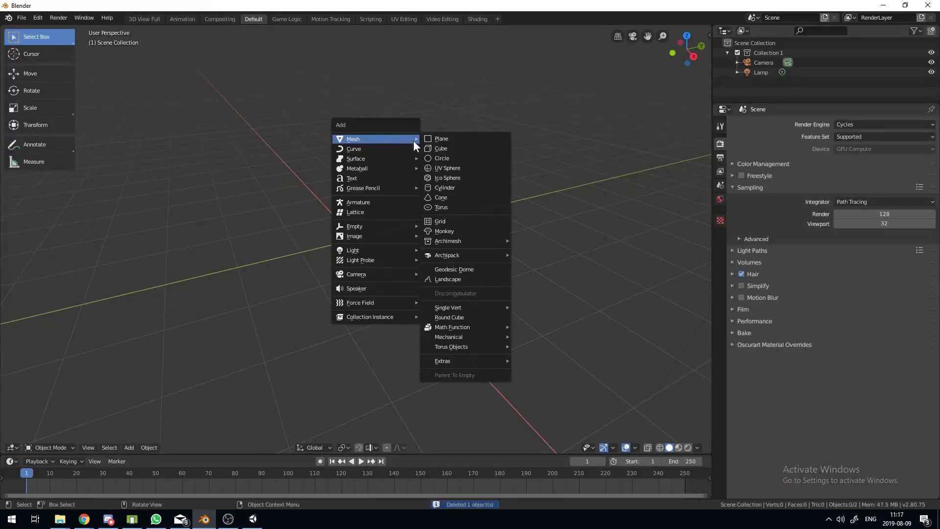
click(463, 170)
key(s)
click(417, 230)
right_click(397, 210)
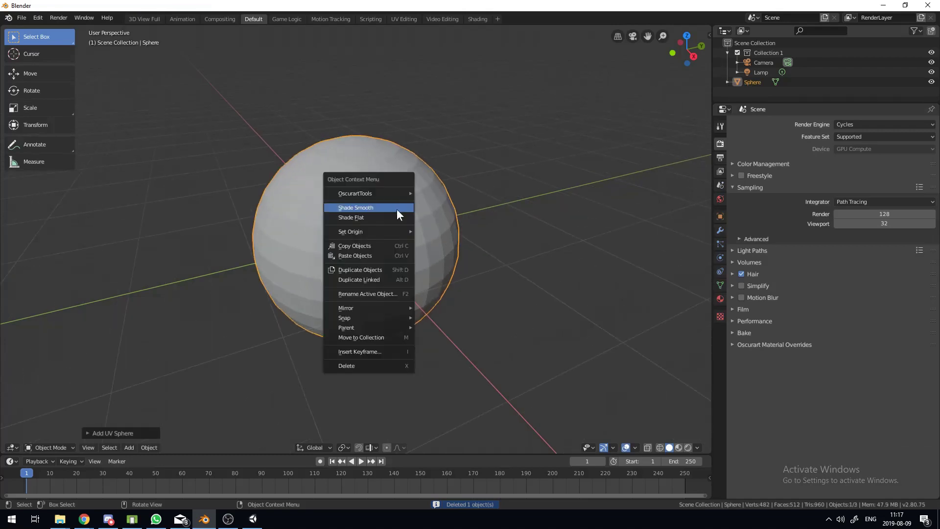
click(399, 207)
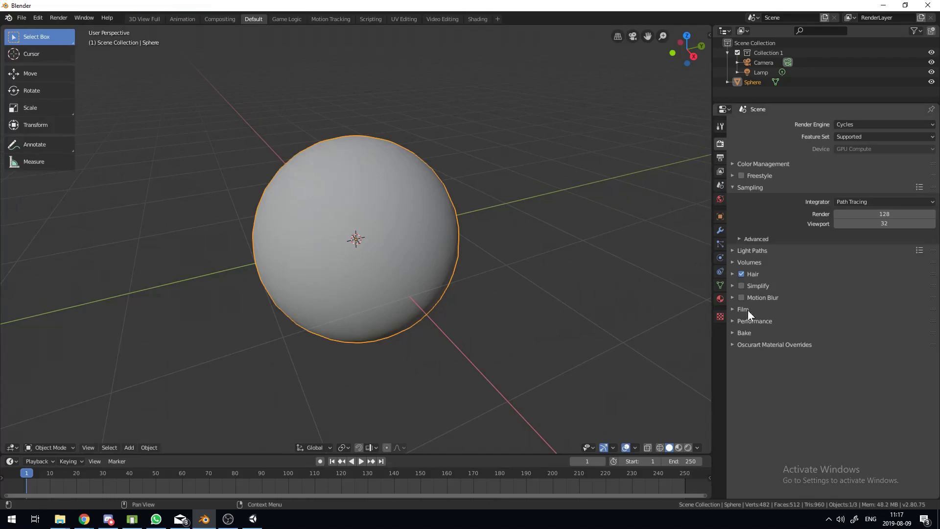
In the Shading workspace, give the sphere a new material named 'earth'
click(479, 18)
click(460, 301)
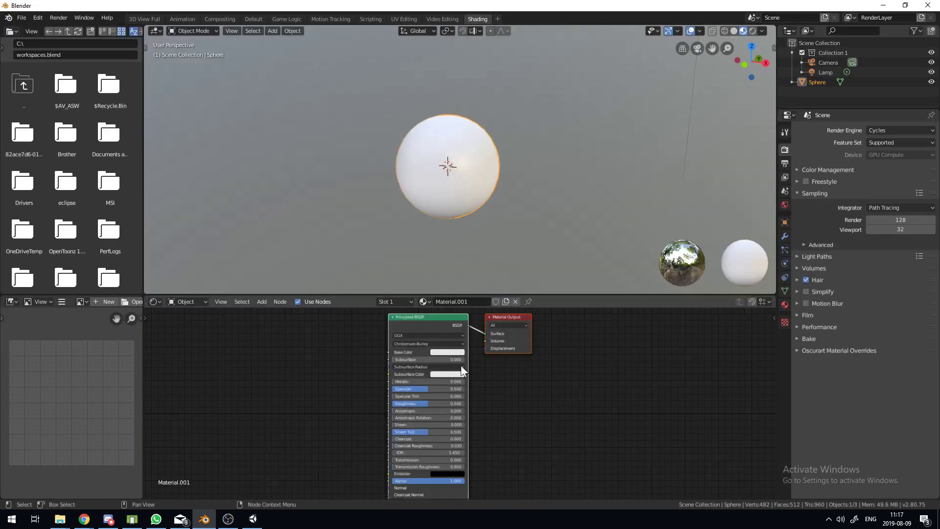
scroll(429, 315, down, 3)
click(454, 301)
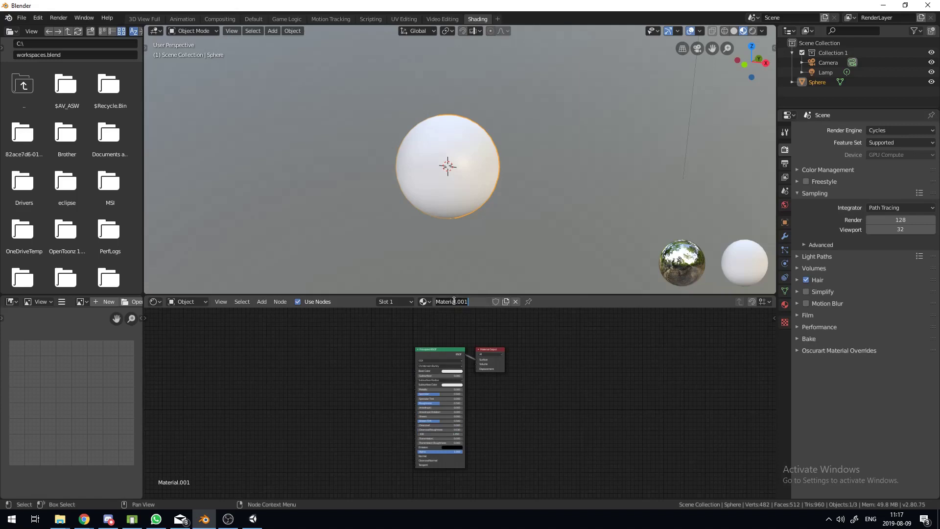
key(ctrl+a)
text(earth)
key(Return)
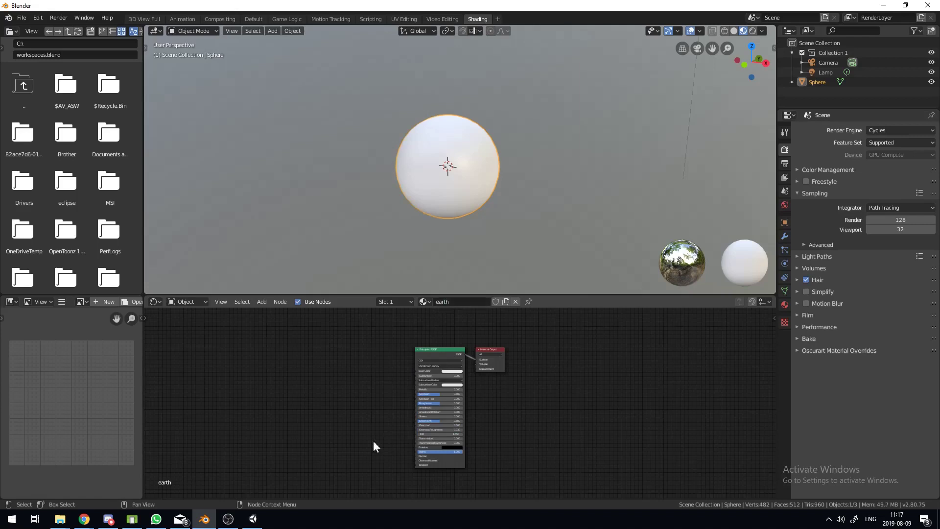
Replace the Principled BSDF with an Image Texture node whose Color feeds the output Surface
click(442, 349)
scroll(442, 349, up, 2)
key(x)
key(shift+a)
mouse_move(412, 388)
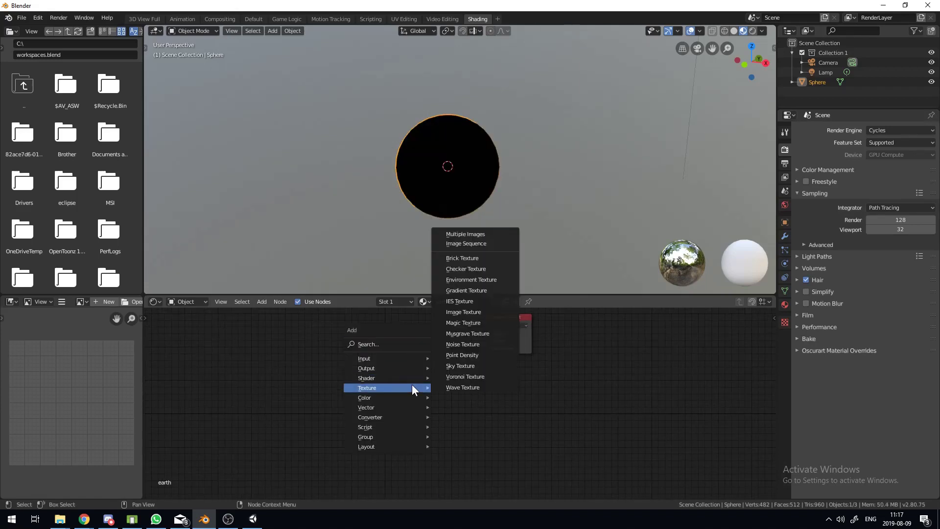
click(464, 312)
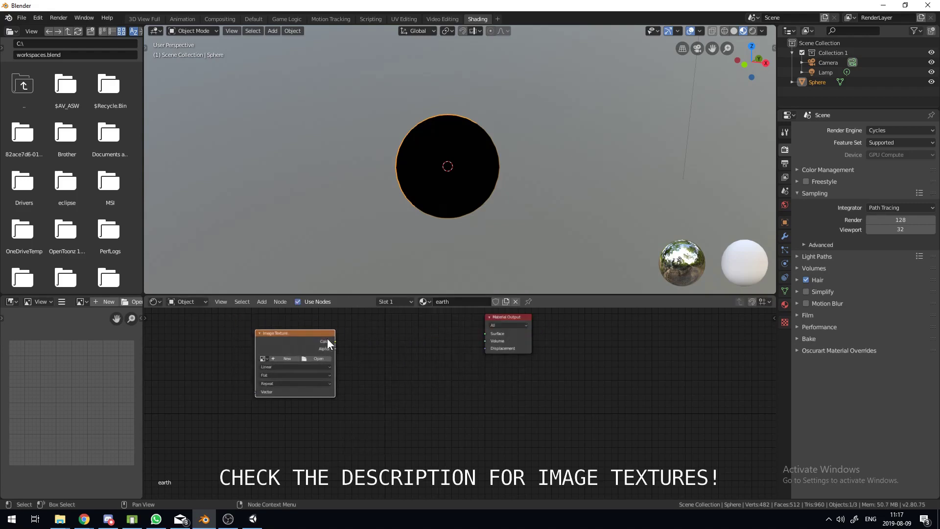
mouse_move(335, 342)
mouse_down()
mouse_move(489, 335)
mouse_move(333, 324)
mouse_up()
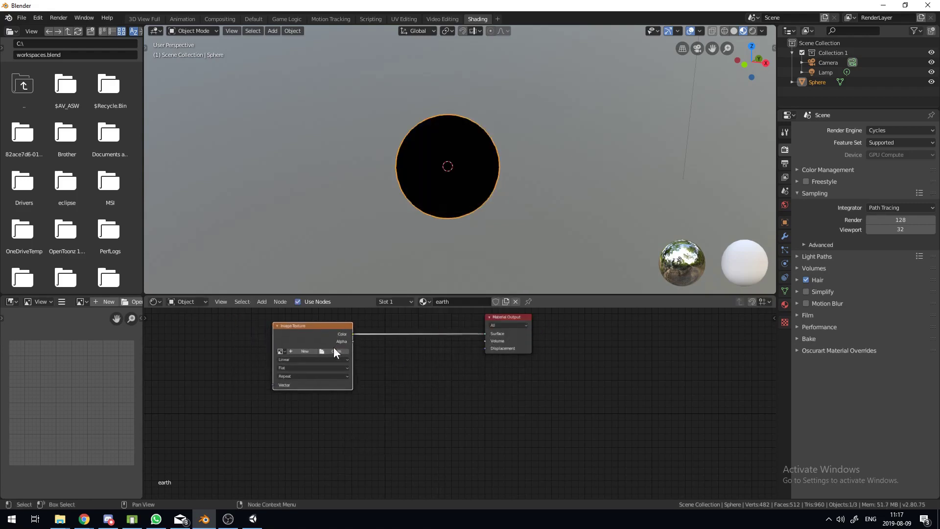
Load the world topo-bathy Earth image from the pixelPlanet folder and orbit to inspect the globe
click(332, 350)
click(35, 248)
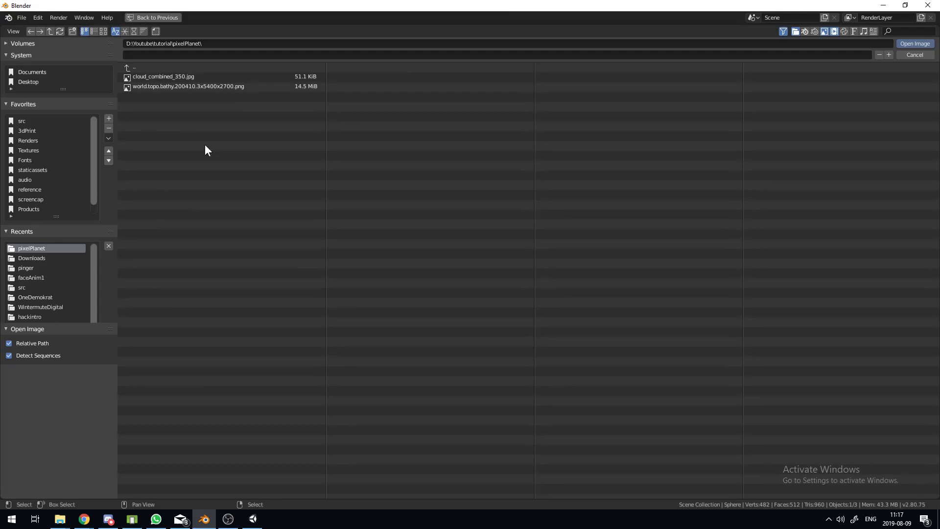
double_click(242, 87)
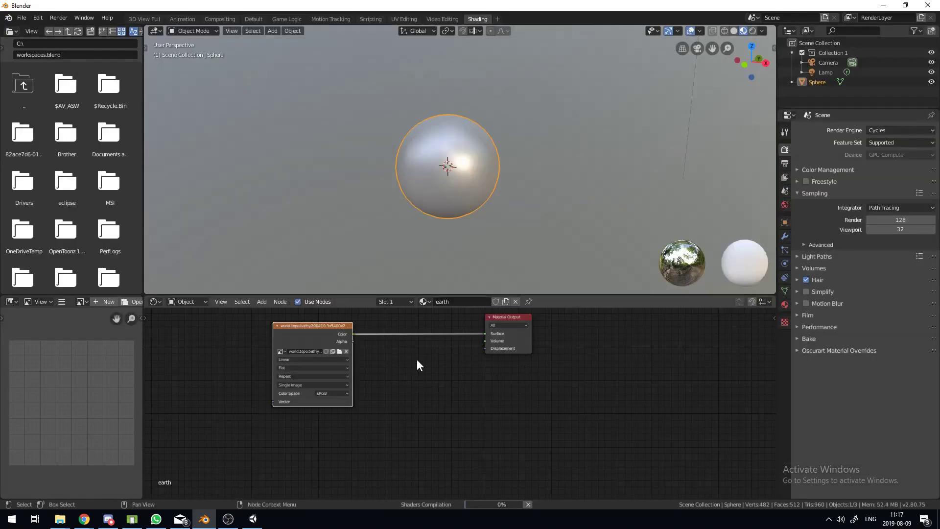
scroll(416, 360, up, 2)
scroll(437, 126, up, 2)
middle_drag(436, 121, 510, 157)
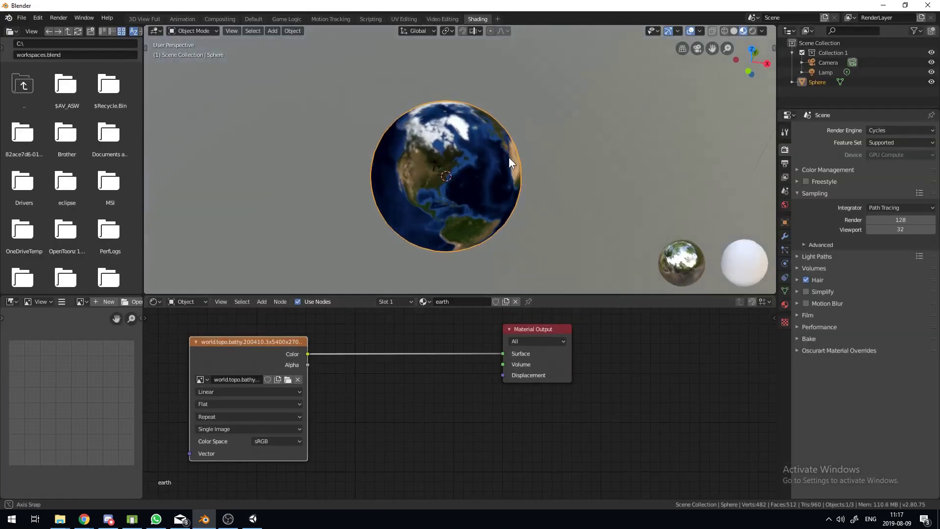
scroll(443, 121, up, 2)
middle_drag(444, 121, 407, 245)
drag(245, 344, 283, 334)
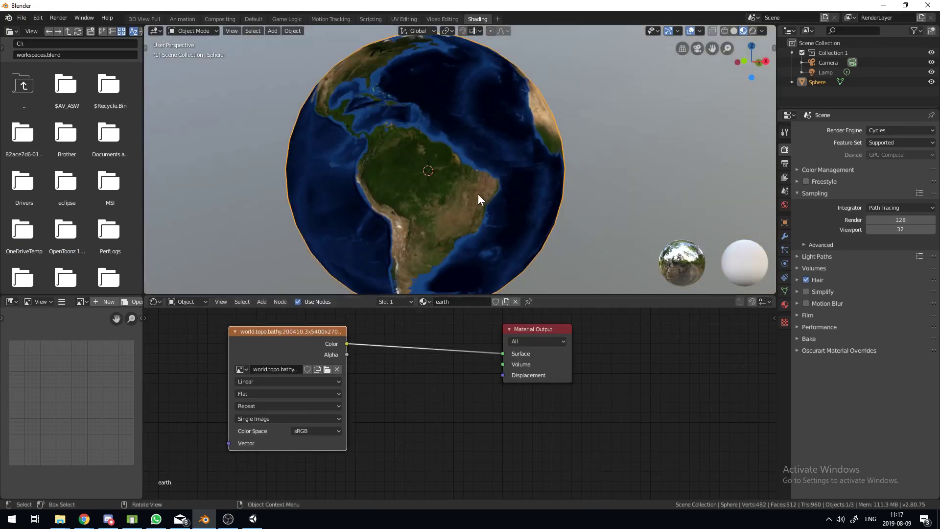
scroll(477, 192, down, 8)
scroll(458, 143, up, 8)
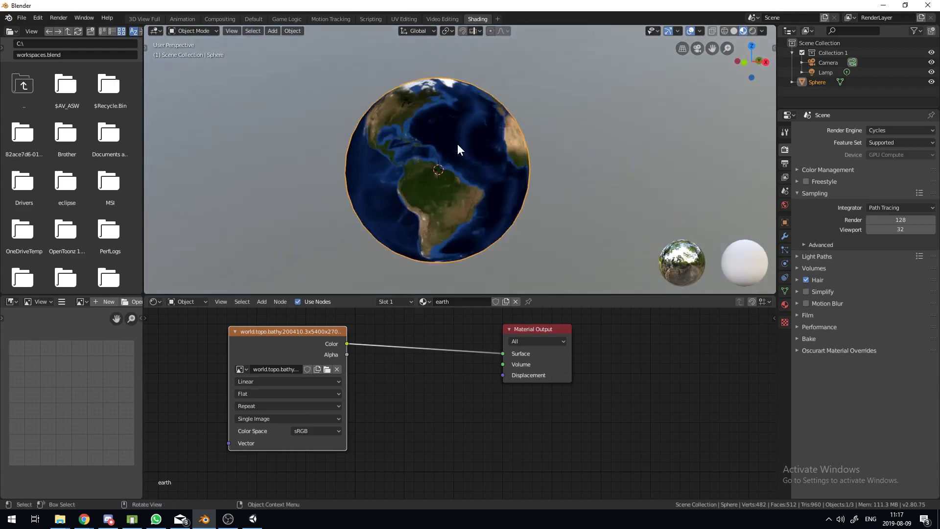
middle_drag(457, 143, 491, 301)
scroll(419, 201, down, 5)
middle_drag(419, 201, 540, 192)
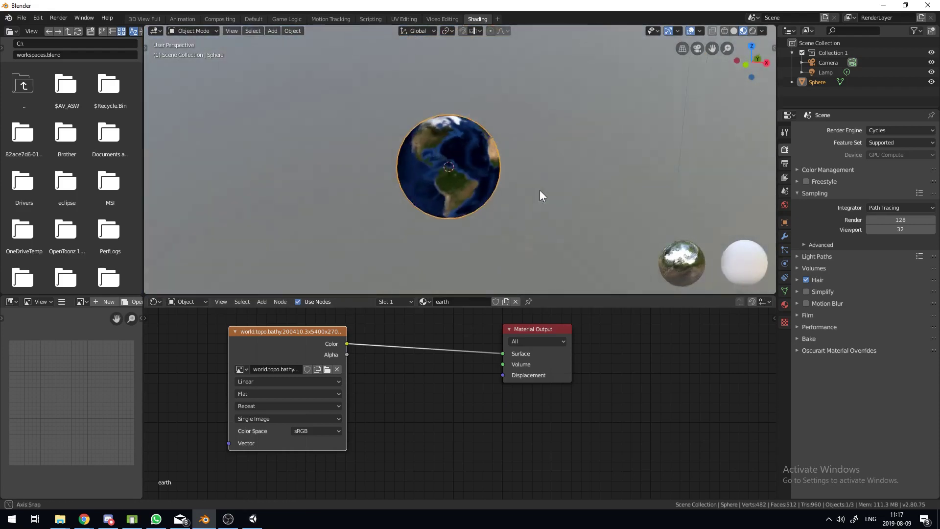
Move the Material Output node aside and switch the render engine to Eevee
drag(539, 328, 558, 319)
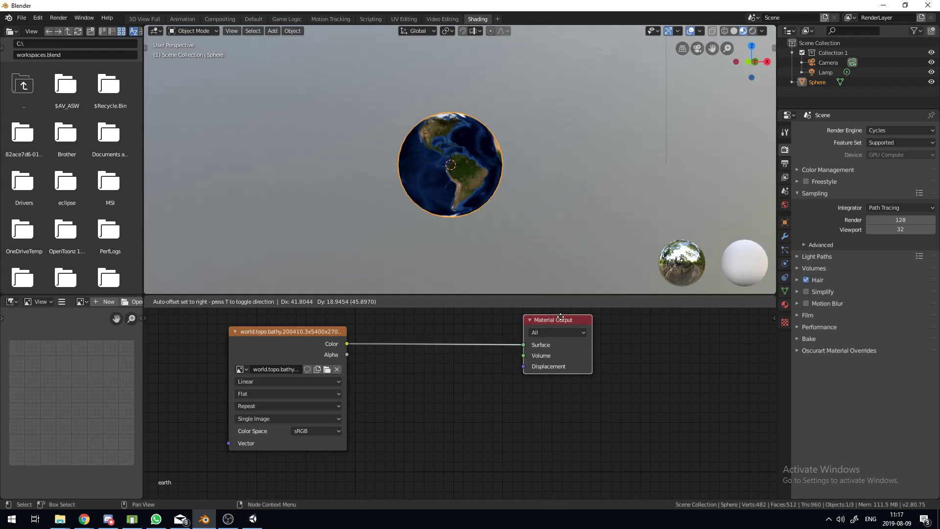
key(shift+a)
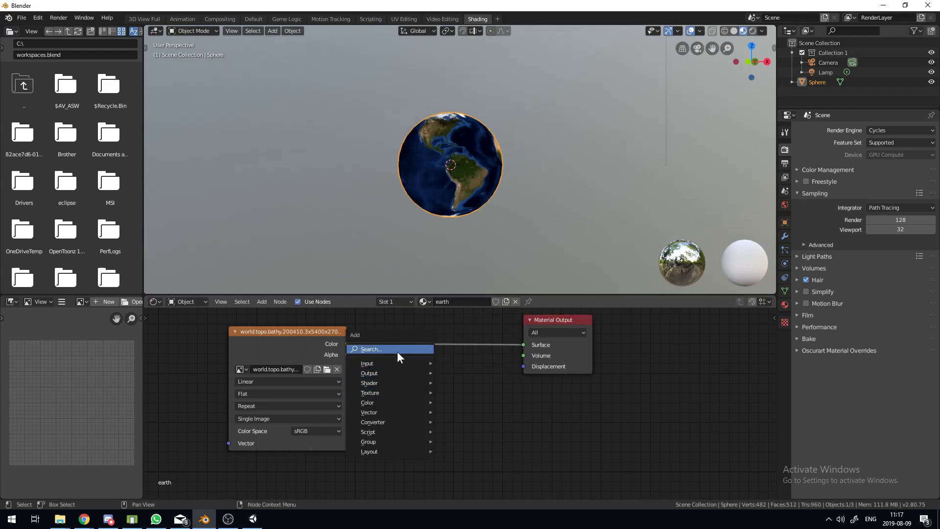
click(891, 130)
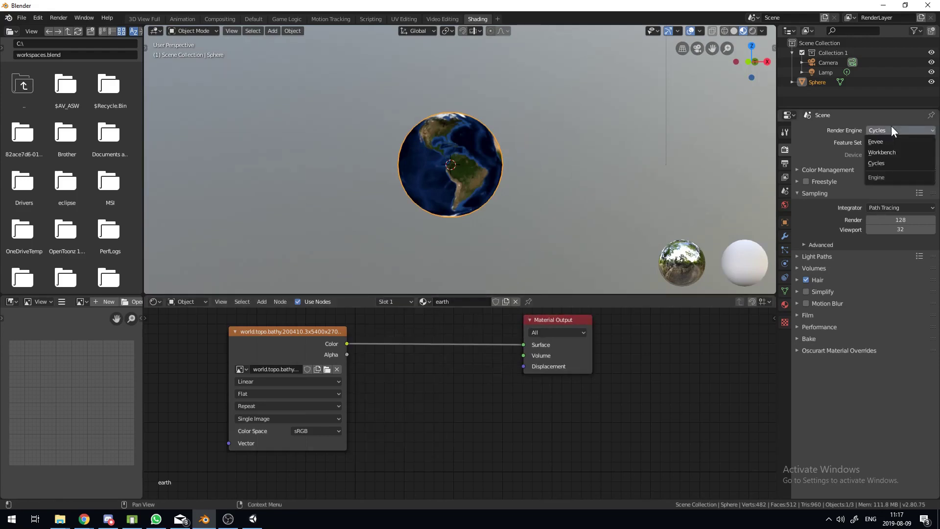
click(887, 140)
Insert a Shader to RGB node between the image texture and the output
key(shift+a)
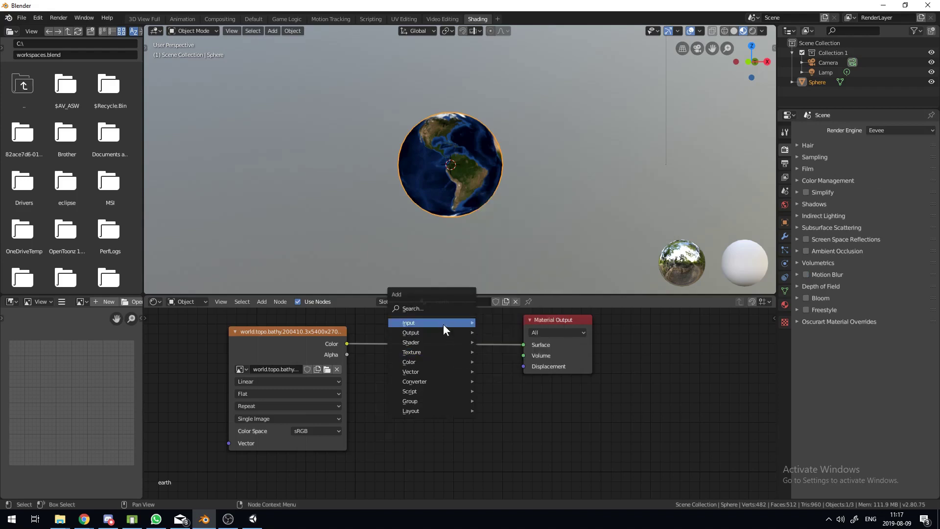
click(426, 309)
text(sha)
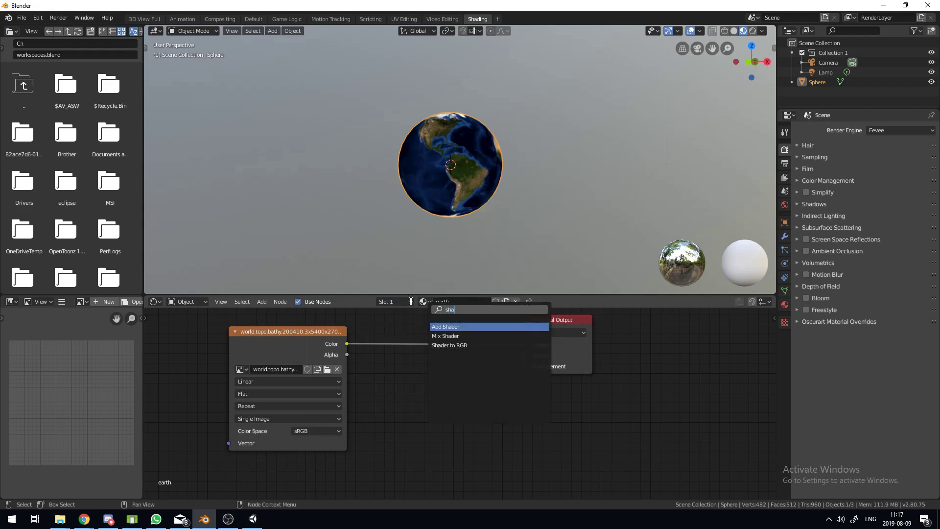
key(Down)
key(Down)
key(Return)
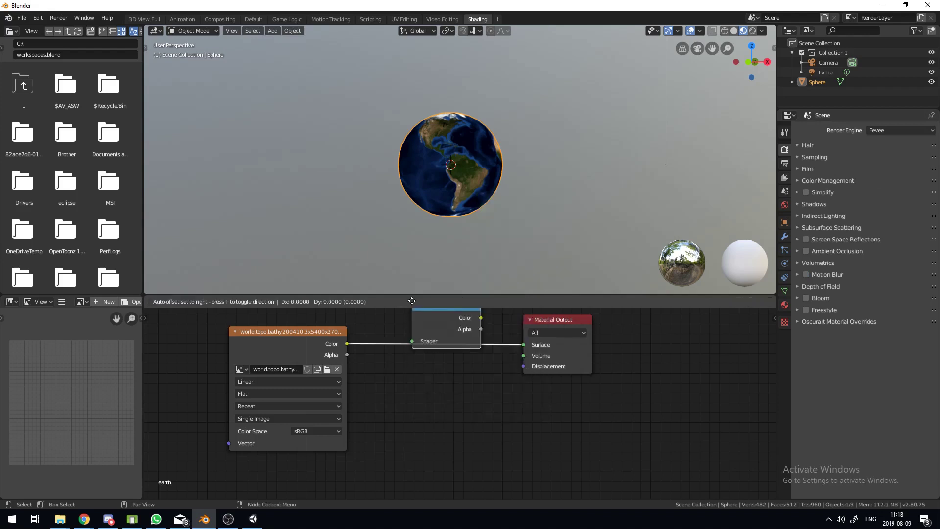
click(398, 325)
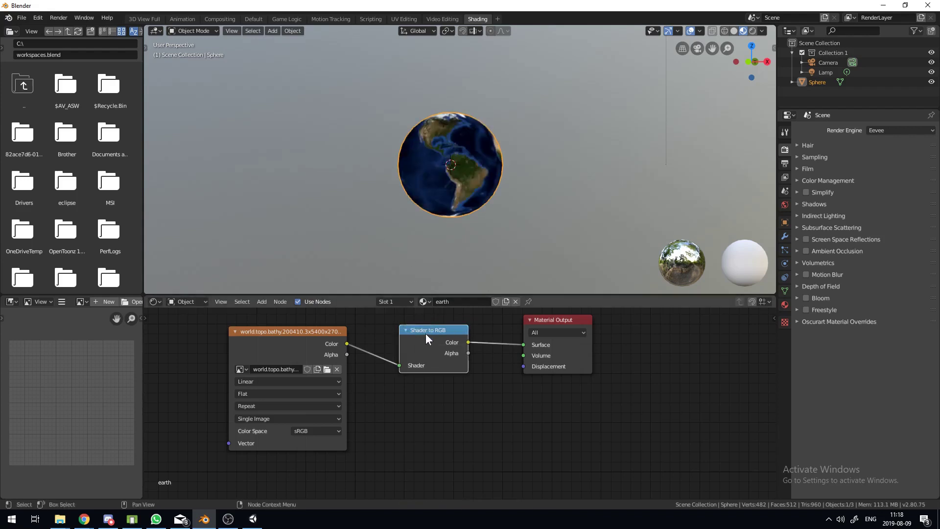
Add a ColorRamp before the output and set its interpolation to Constant
key(shift+a)
mouse_move(477, 446)
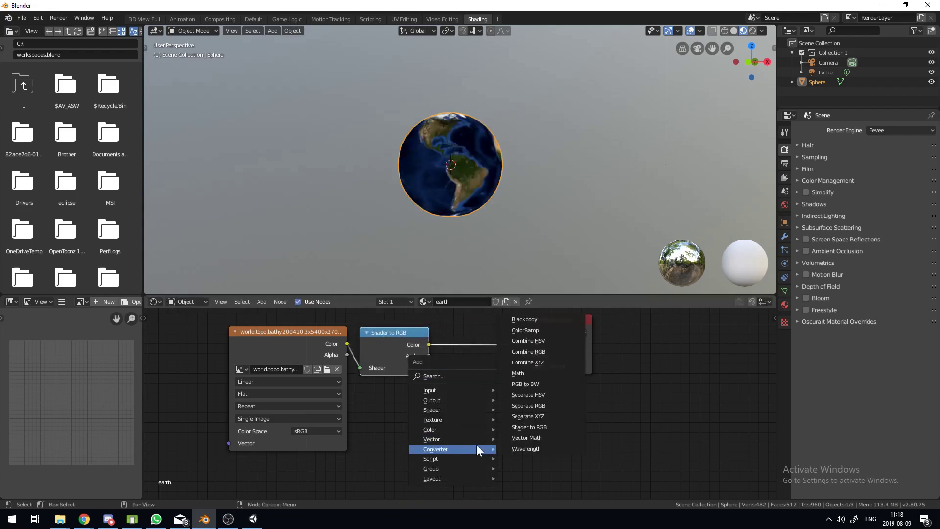
click(525, 330)
click(494, 342)
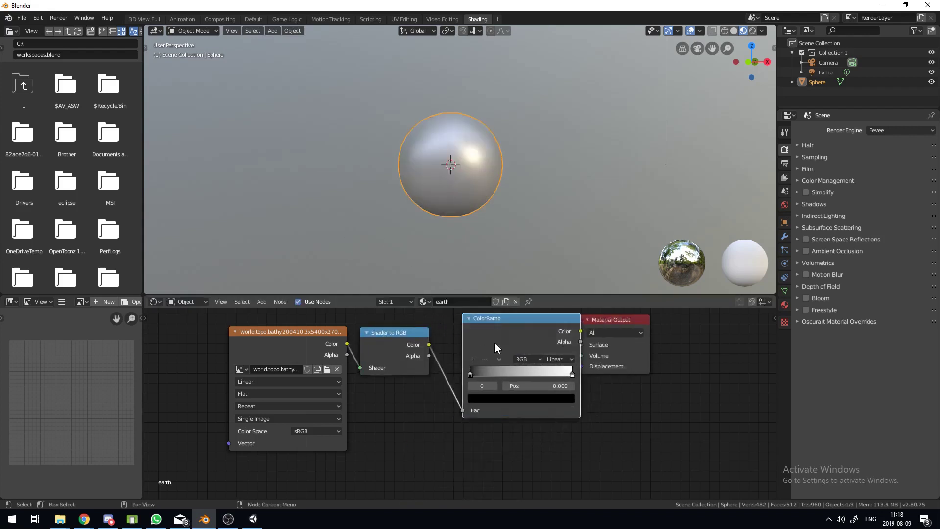
click(566, 359)
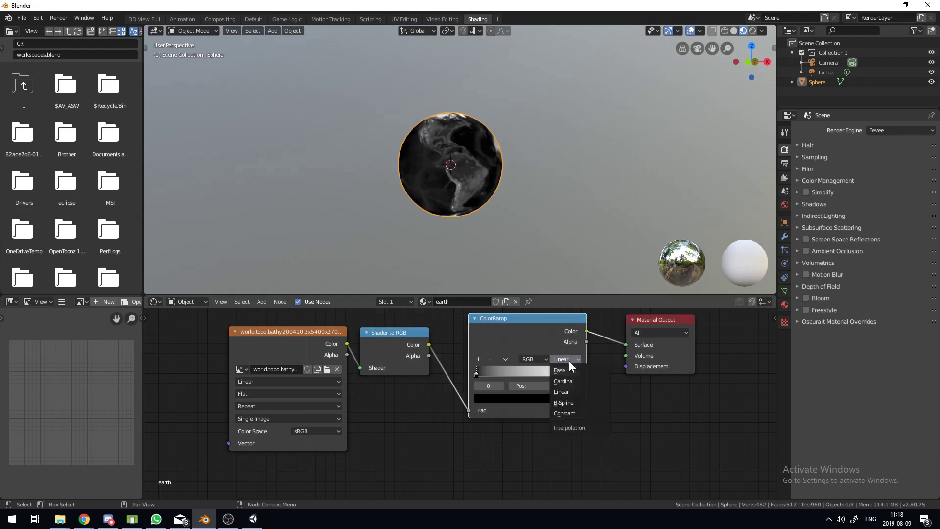
click(577, 413)
Slide the ColorRamp's white stop left until the continents show white
mouse_move(549, 340)
mouse_down()
mouse_move(531, 342)
mouse_move(546, 344)
mouse_up()
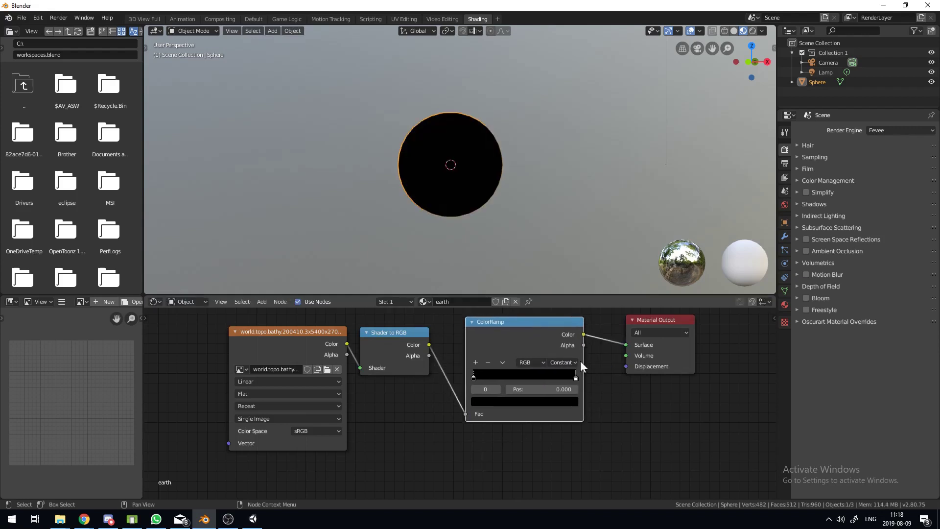
middle_drag(475, 169, 420, 185)
drag(576, 376, 470, 374)
scroll(482, 183, up, 4)
mouse_move(507, 178)
middle_down()
mouse_move(421, 140)
mouse_move(535, 136)
mouse_move(546, 146)
mouse_move(462, 180)
mouse_move(526, 163)
mouse_move(514, 186)
middle_up()
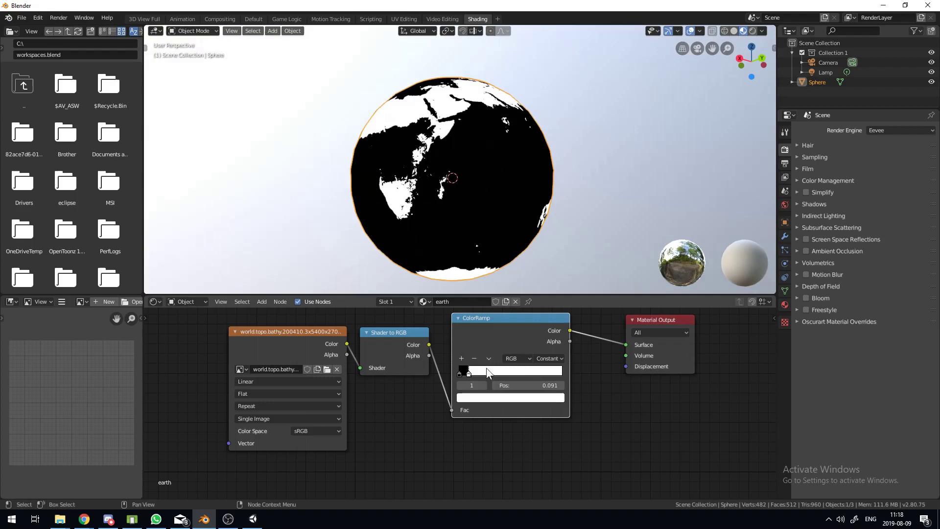
drag(469, 374, 460, 377)
Fine-tune the white stop around 0.055, orbiting the globe to check the coastlines
middle_drag(504, 186, 515, 255)
drag(463, 370, 466, 374)
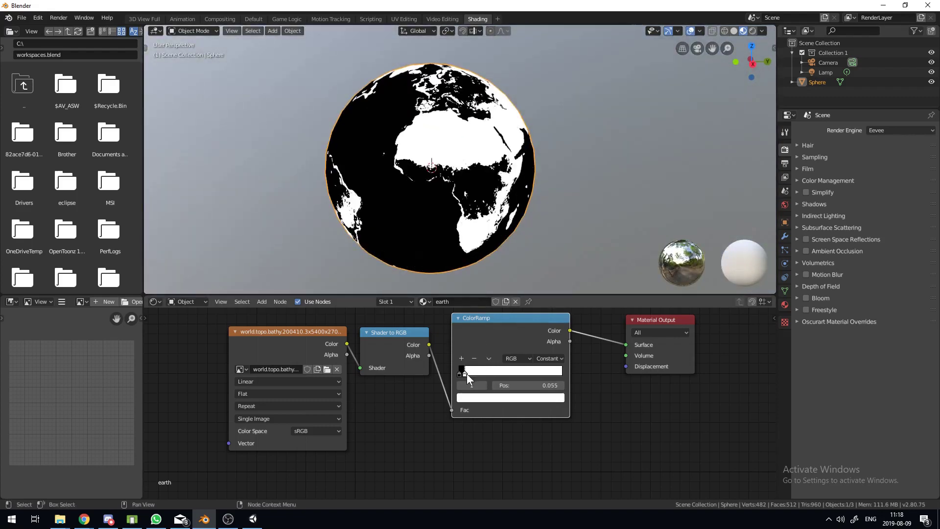
middle_drag(484, 164, 460, 169)
scroll(471, 167, up, 3)
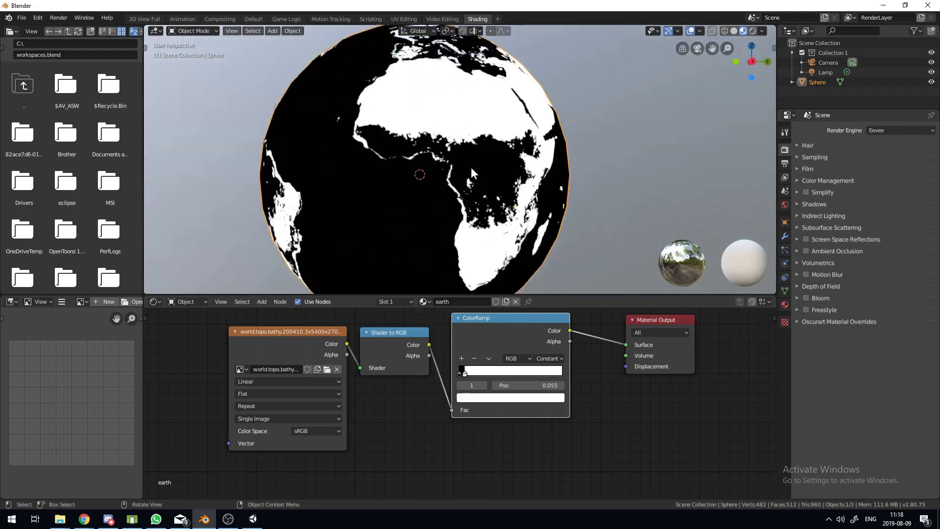
scroll(471, 166, up, 1)
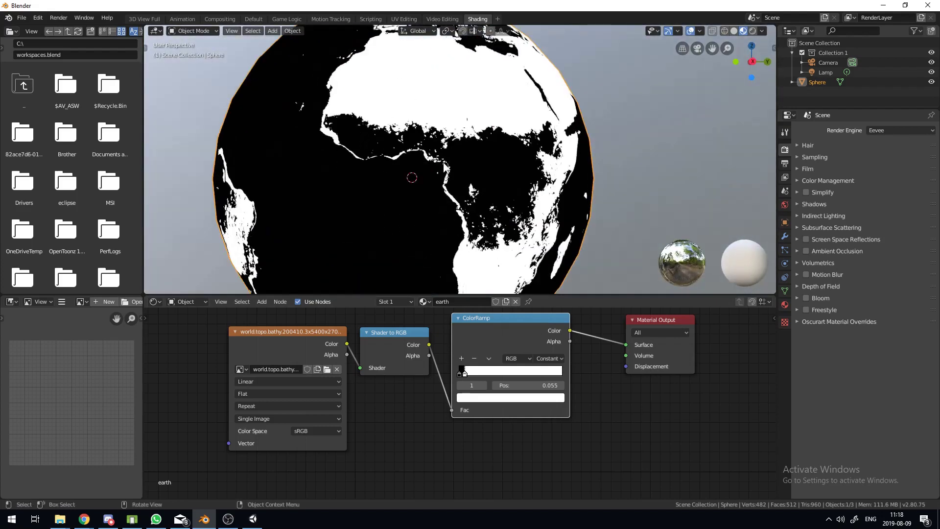
middle_drag(482, 289, 475, 172)
scroll(460, 147, down, 2)
scroll(475, 172, up, 4)
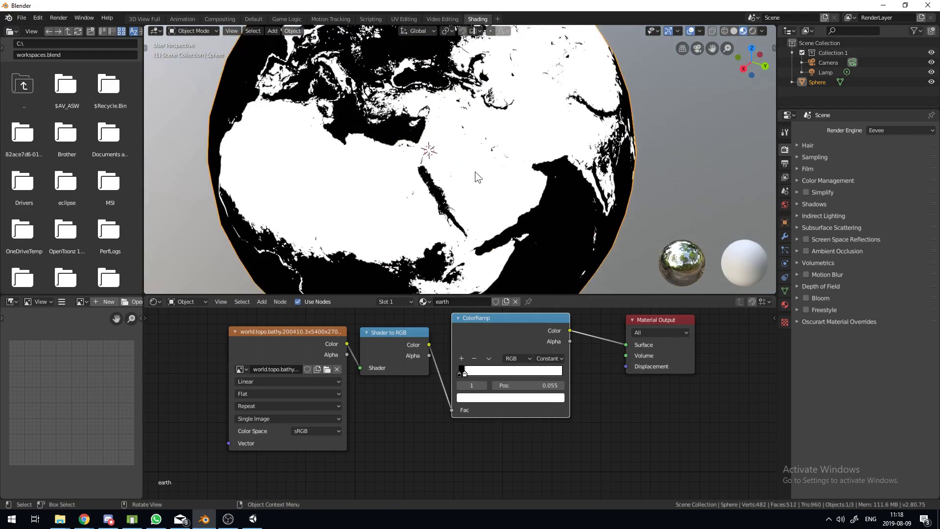
scroll(475, 171, down, 5)
scroll(475, 172, up, 4)
scroll(475, 171, down, 4)
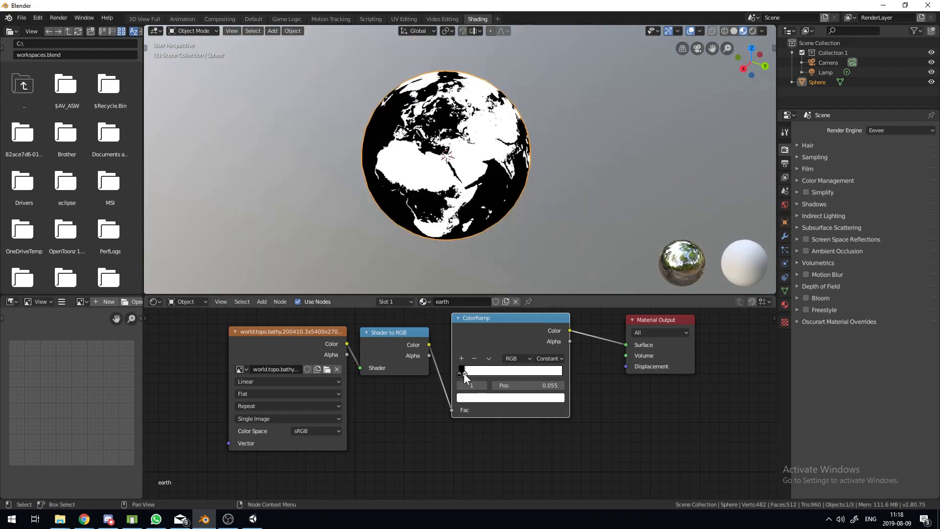
mouse_move(463, 374)
mouse_down()
mouse_move(489, 373)
mouse_move(469, 377)
mouse_up()
Add two more ramp stops and move the white stop to 0.214
click(462, 359)
click(462, 359)
scroll(469, 376, up, 4)
click(468, 341)
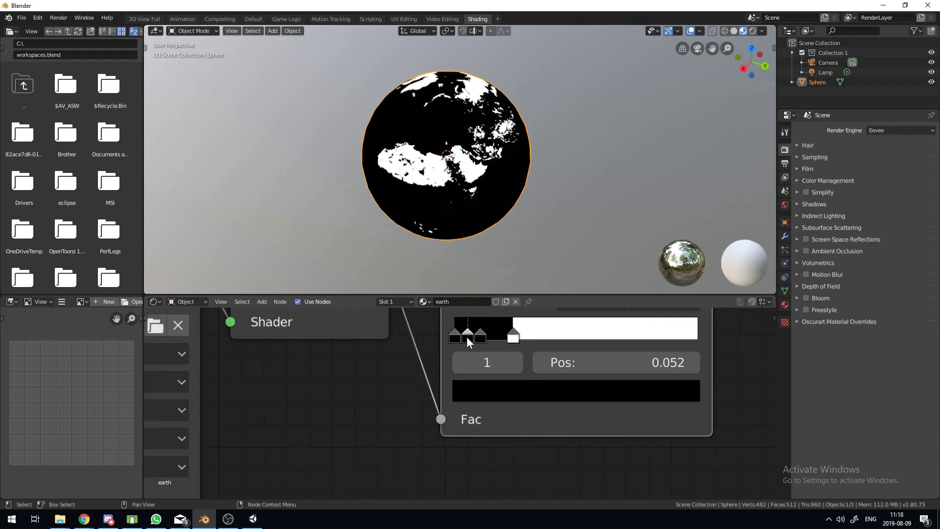
drag(481, 337, 506, 337)
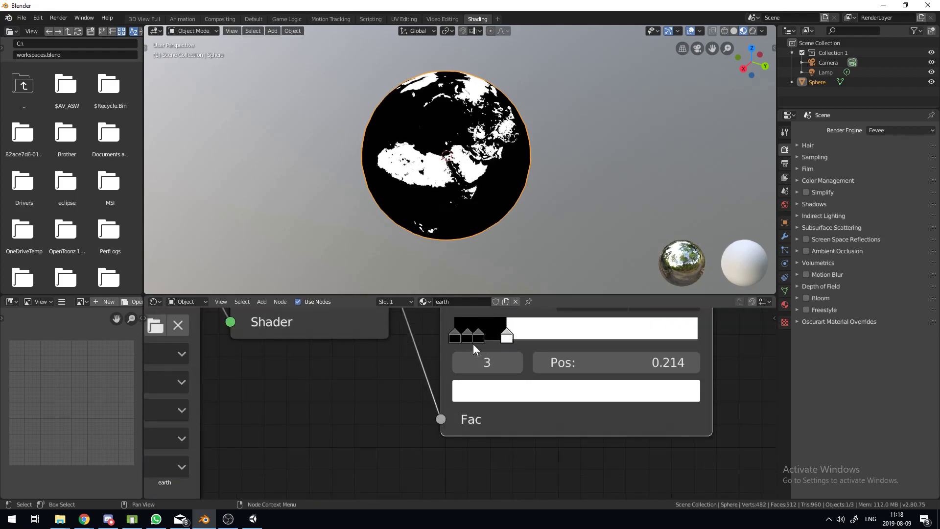
Colour the first ramp stop blue for the ocean
click(455, 337)
click(522, 396)
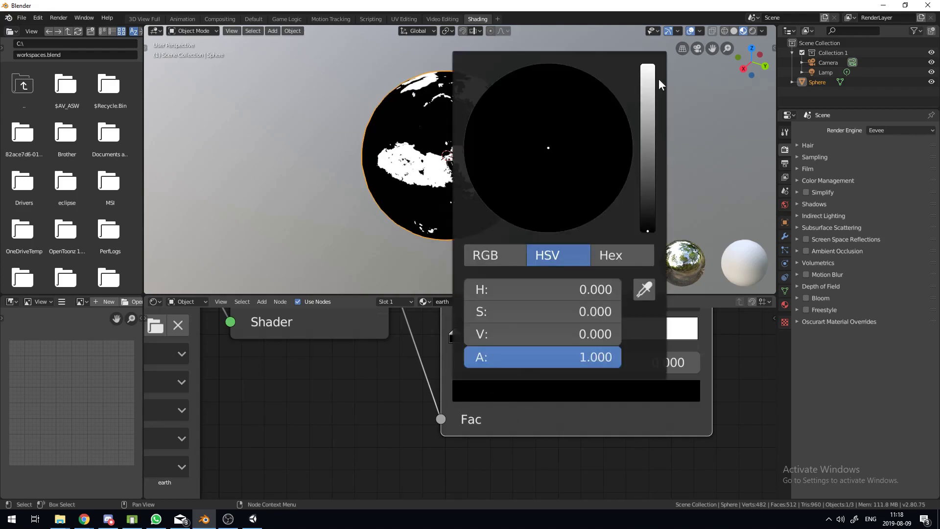
click(648, 98)
drag(575, 139, 582, 99)
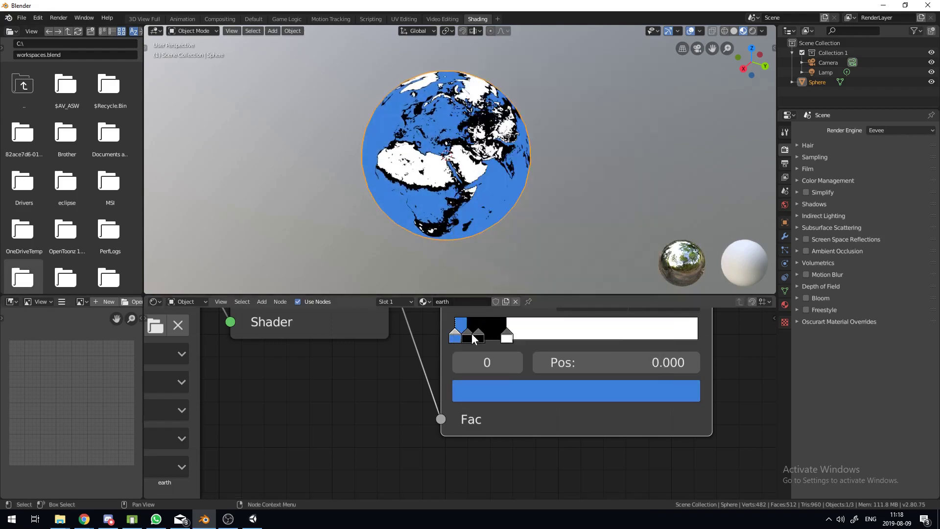
Make stop 1 light cyan for shallow water and move it to 0.030
click(472, 333)
click(495, 389)
click(646, 92)
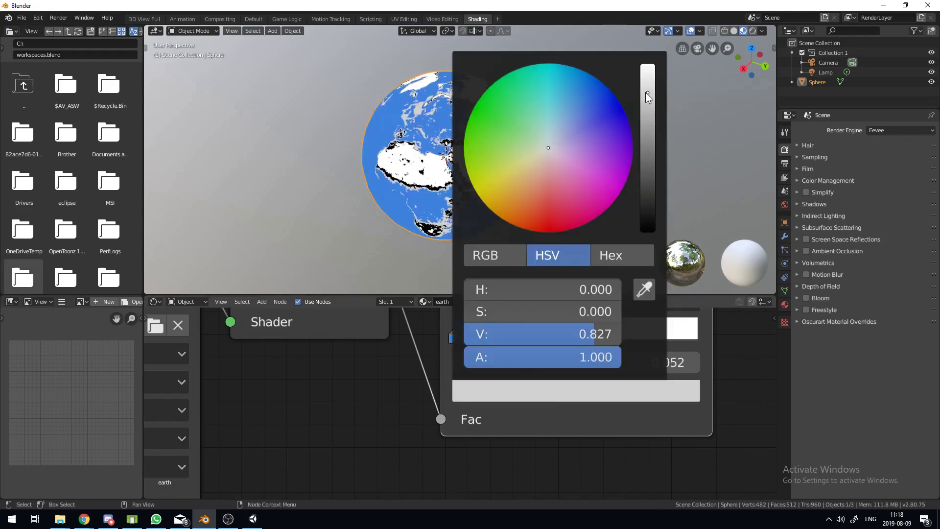
drag(571, 139, 554, 97)
alt+scroll(448, 353, up, 1)
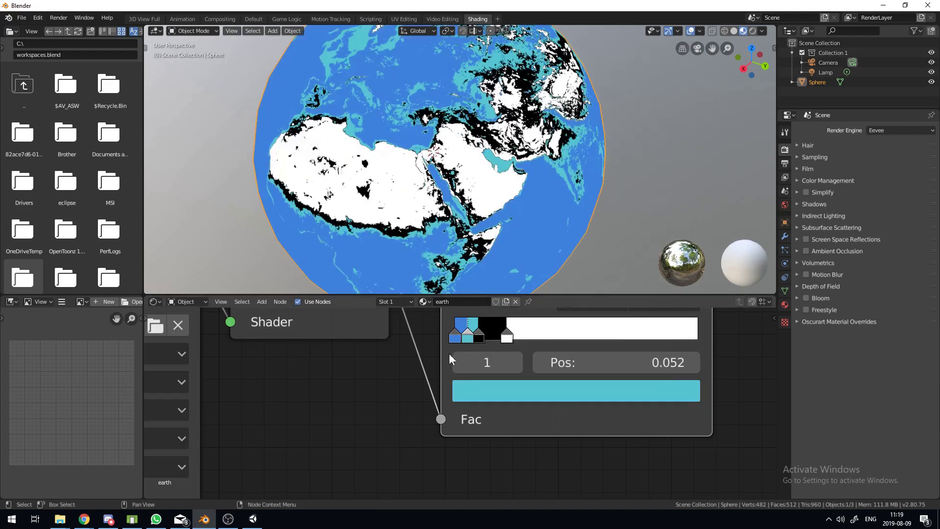
drag(469, 340, 463, 342)
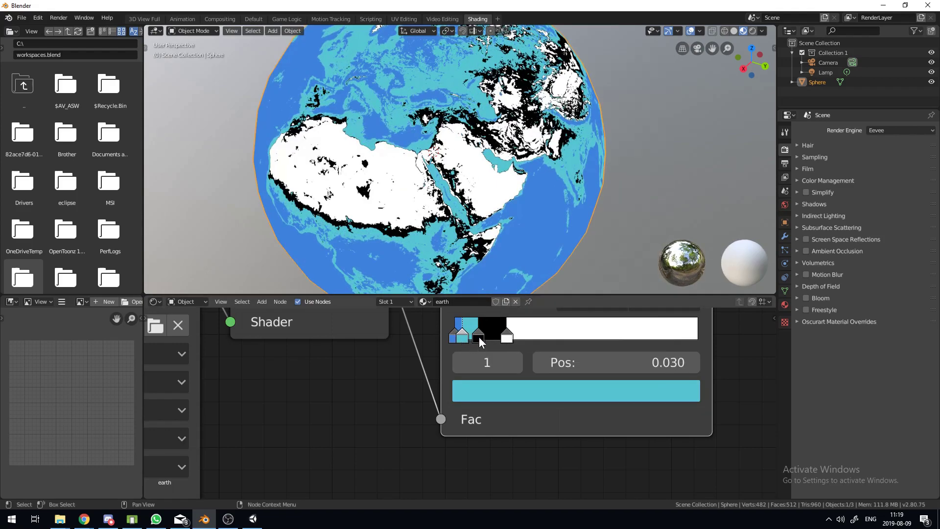
Colour stop 2 green for the lowlands
click(478, 337)
click(486, 389)
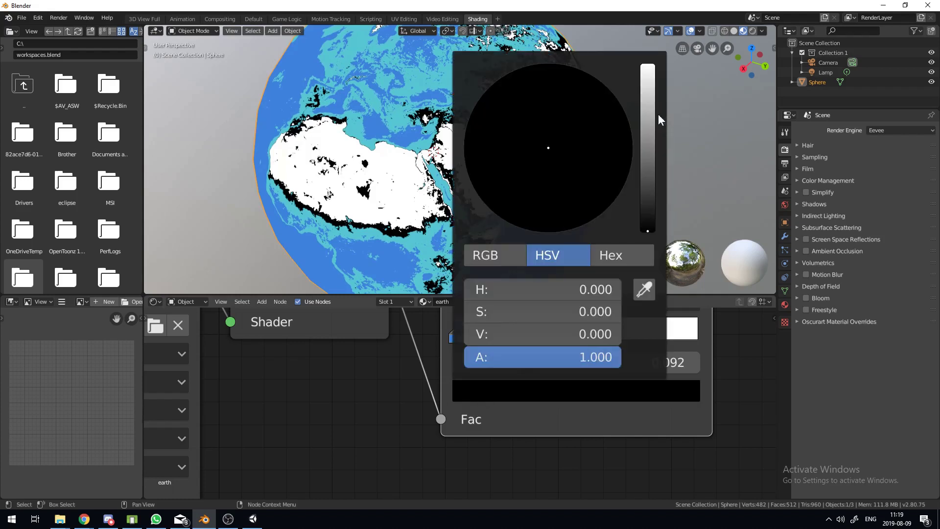
drag(651, 113, 647, 74)
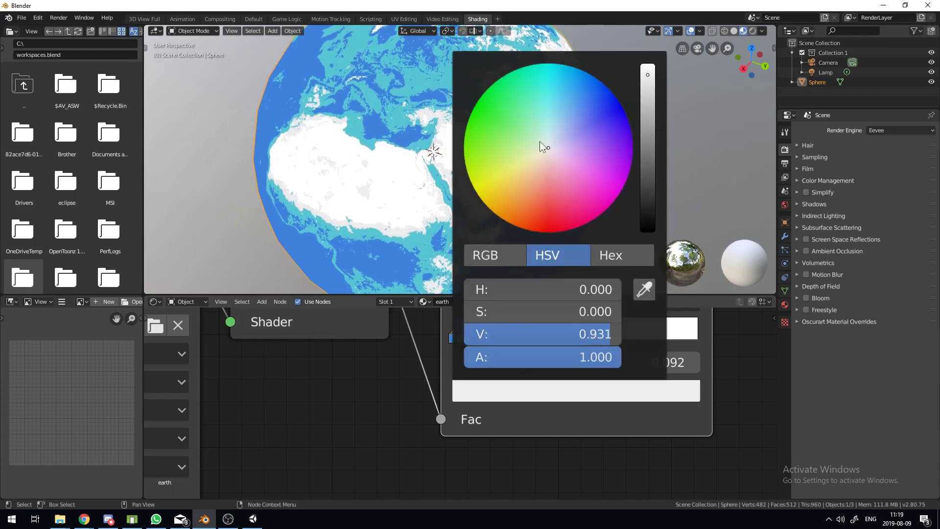
drag(539, 141, 517, 137)
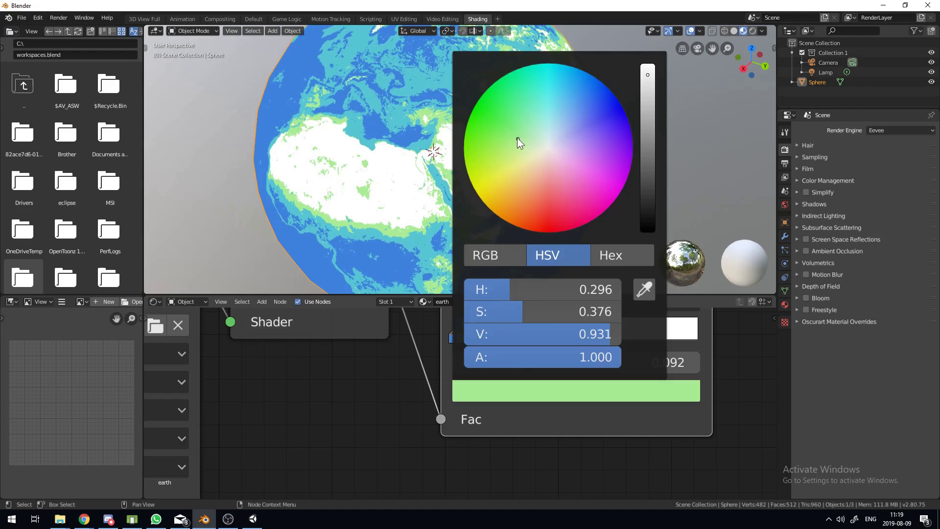
Move stop 3 to 0.177 and colour it pale yellow
click(508, 338)
drag(508, 338, 499, 338)
click(505, 387)
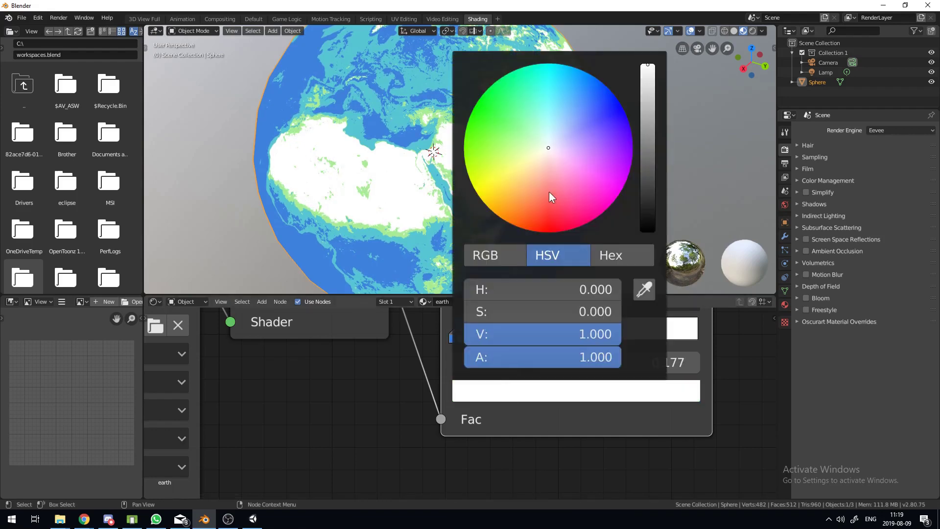
drag(549, 192, 527, 162)
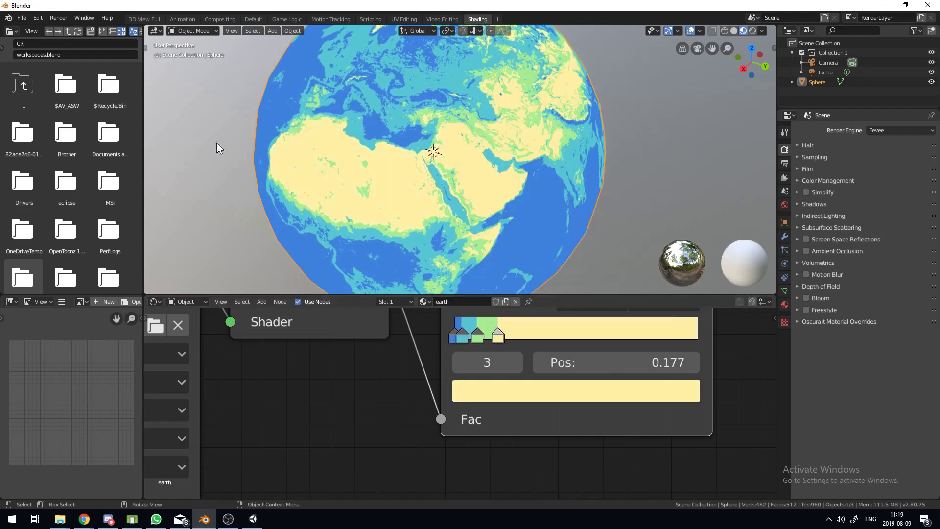
middle_drag(217, 143, 363, 148)
Orbit to check the colours, then move the cyan stop right to widen the shallows
scroll(442, 179, down, 5)
scroll(496, 136, up, 4)
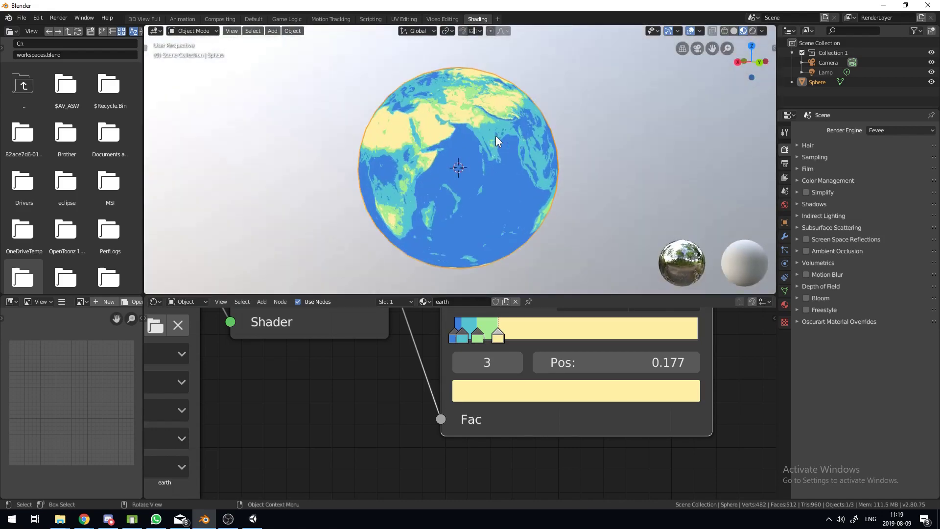
middle_drag(495, 136, 465, 101)
scroll(258, 176, up, 3)
scroll(465, 104, down, 4)
middle_drag(478, 161, 436, 169)
scroll(436, 210, up, 5)
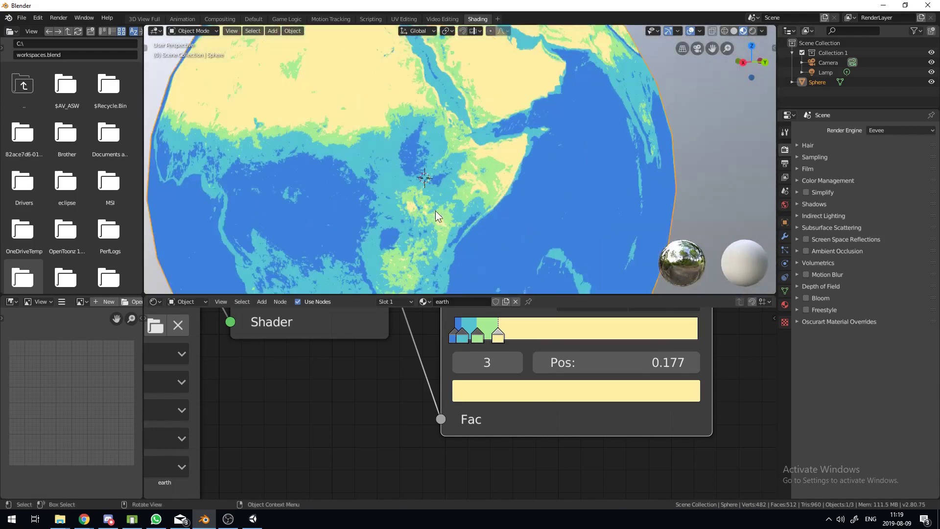
click(459, 343)
drag(459, 343, 469, 340)
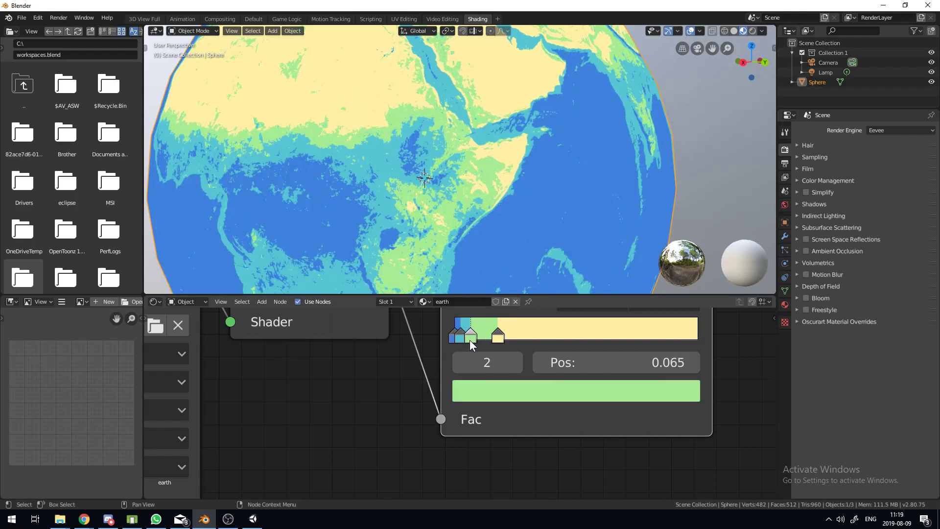
Slide the yellow stop left to 0.114, checking Asia and the Pacific
scroll(500, 192, down, 5)
mouse_move(501, 193)
middle_down()
mouse_move(395, 239)
mouse_move(486, 129)
mouse_move(498, 178)
middle_up()
scroll(460, 157, up, 4)
scroll(498, 178, down, 4)
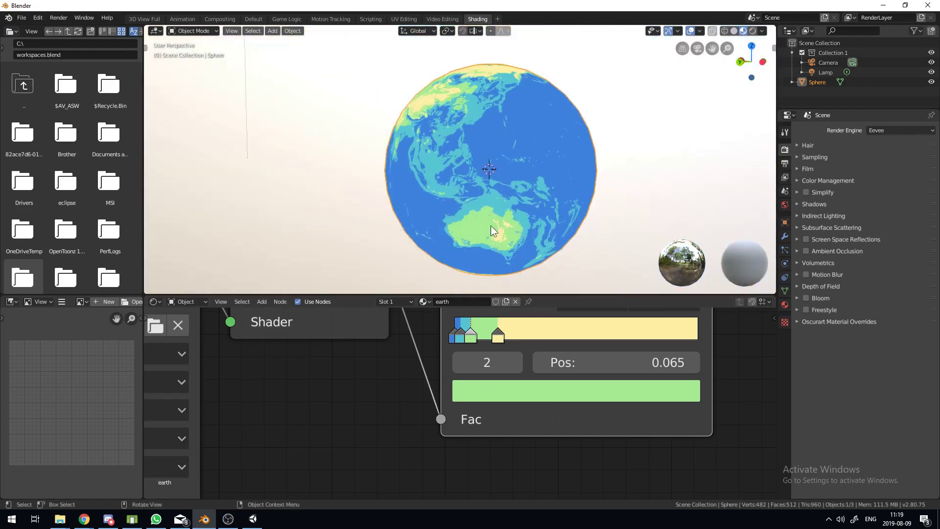
click(491, 338)
drag(489, 340, 481, 346)
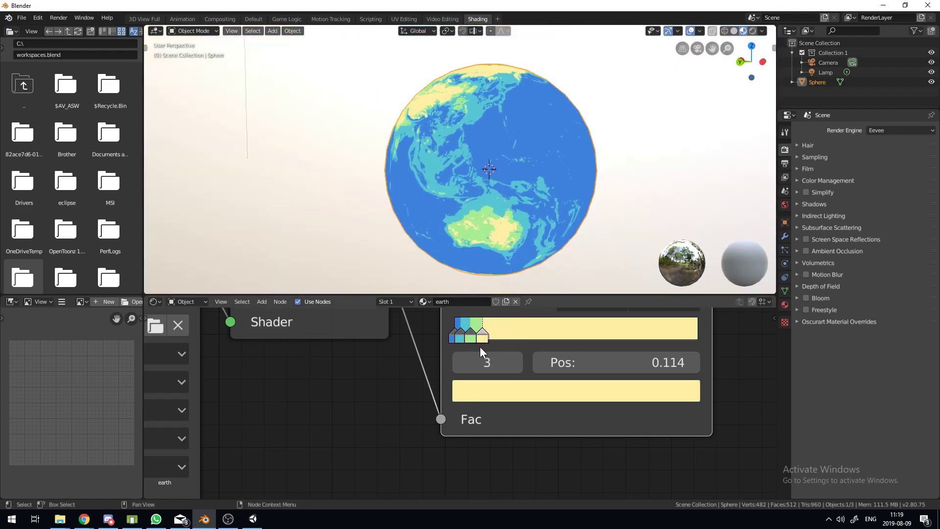
scroll(481, 196, down, 3)
middle_drag(506, 186, 441, 202)
scroll(442, 201, down, 6)
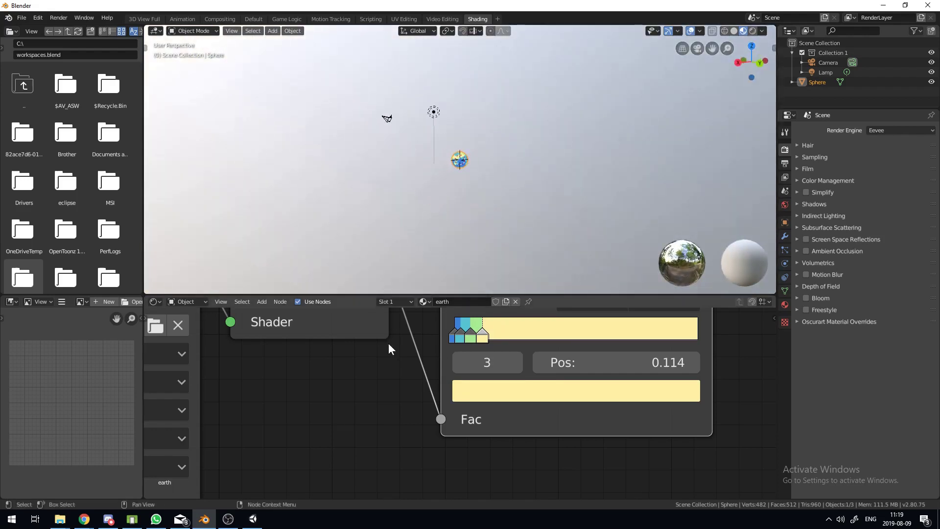
scroll(389, 343, down, 2)
scroll(454, 134, up, 5)
Back in Layout, add an ico sphere by mistake and delete it
click(253, 19)
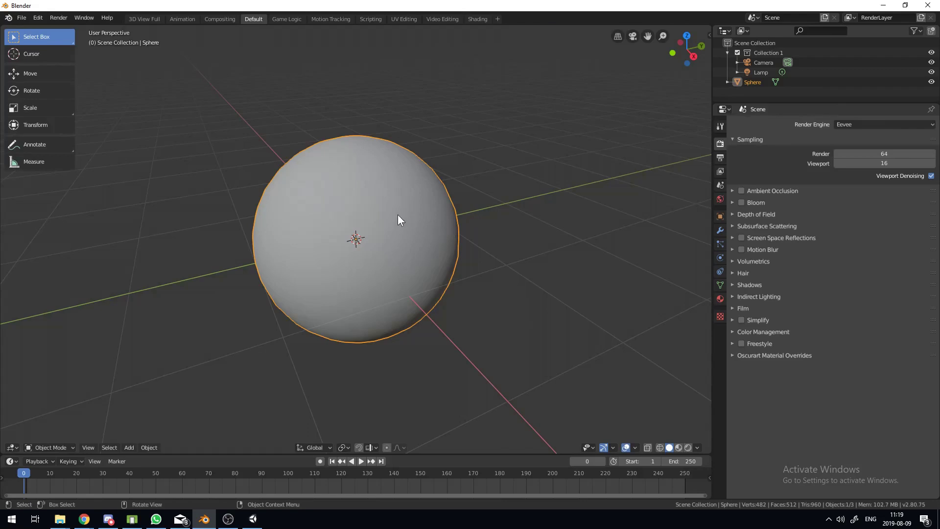
key(shift+a)
click(450, 240)
key(x)
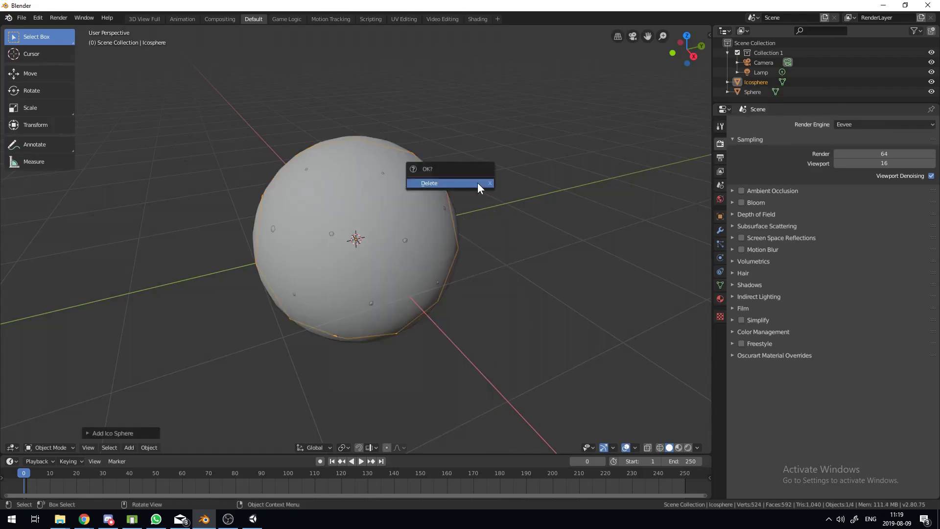
click(477, 182)
Add a second UV sphere scaled to 1.1389, shade it smooth, and go to Shading
key(shift+a)
click(547, 212)
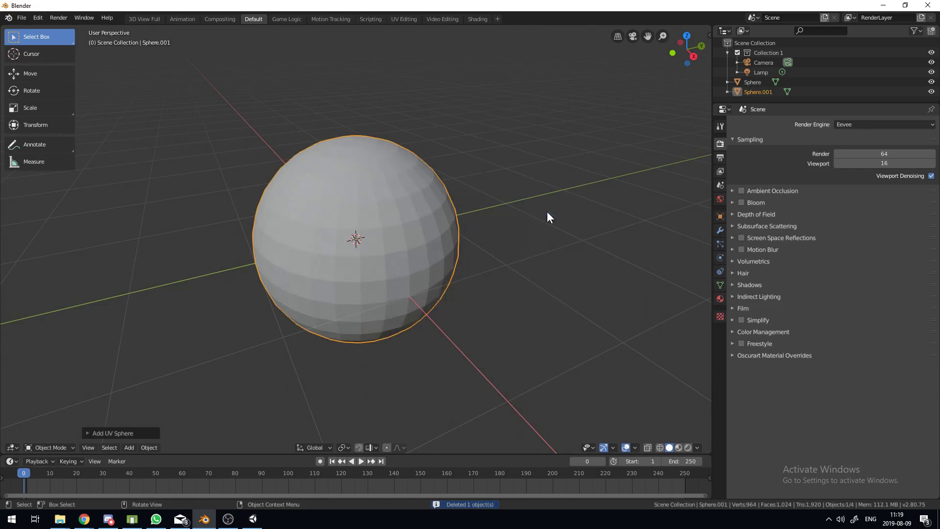
key(s)
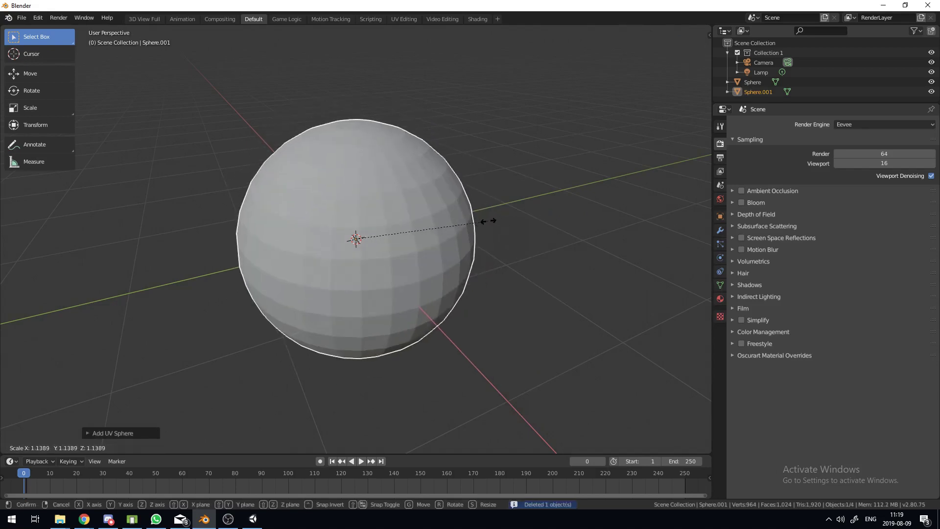
click(487, 221)
right_click(475, 212)
click(475, 205)
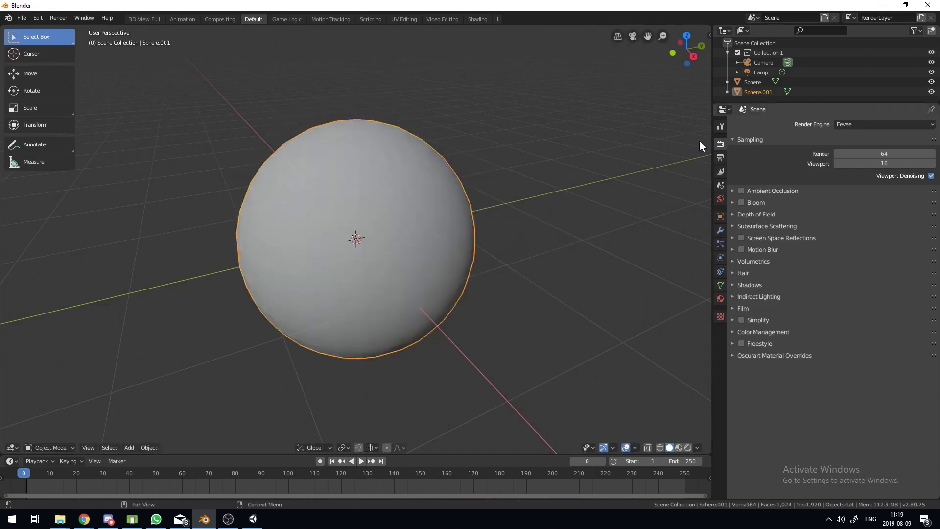
click(477, 19)
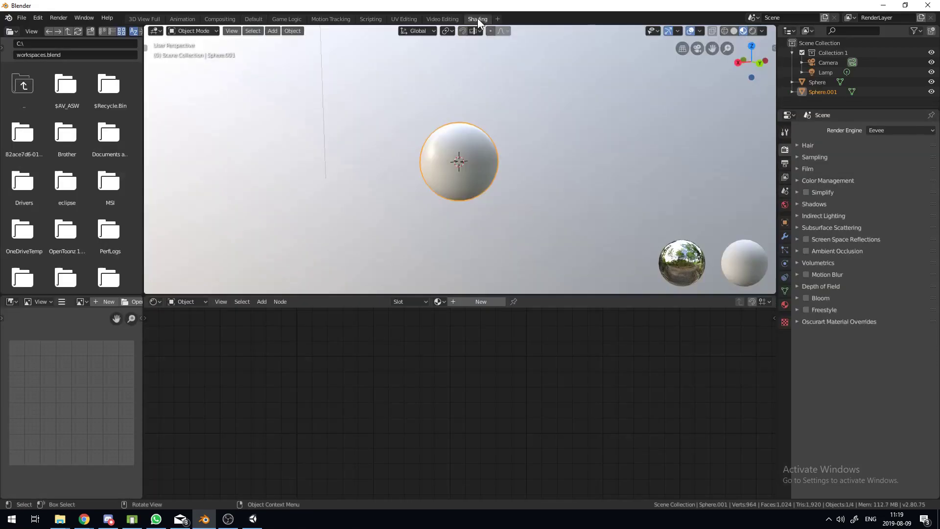
Create a new material on the second sphere and name it clouds
click(451, 302)
double_click(447, 301)
text(clouds)
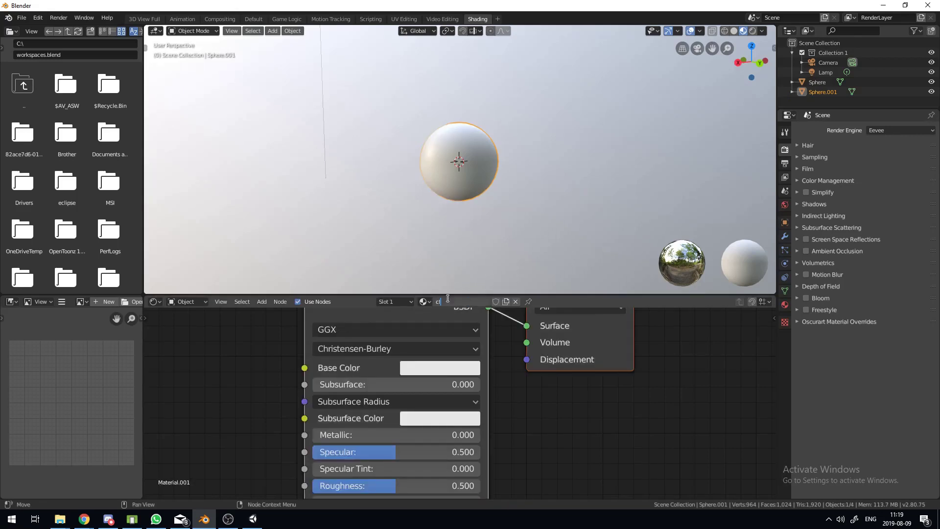
key(Return)
Replace the Principled BSDF with an Image Texture node feeding the material Surface
scroll(424, 312, down, 2)
click(424, 317)
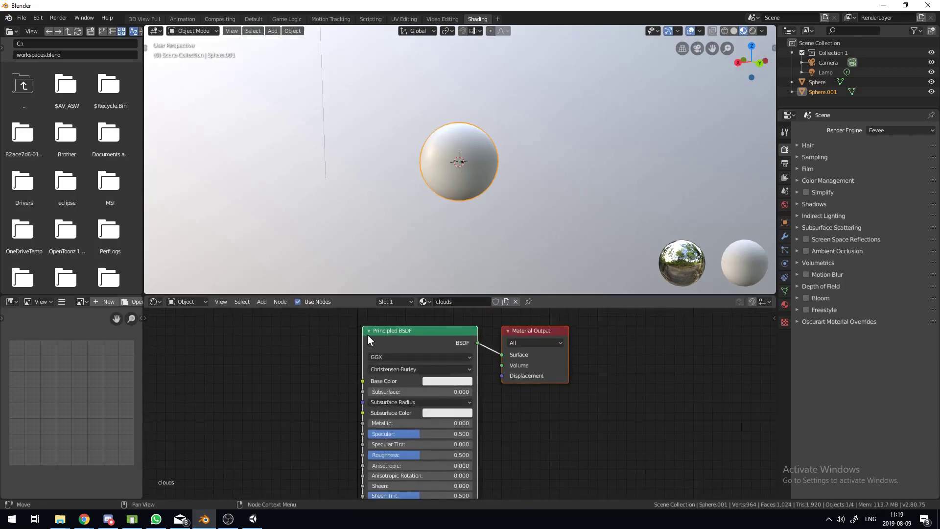
key(x)
key(shift+a)
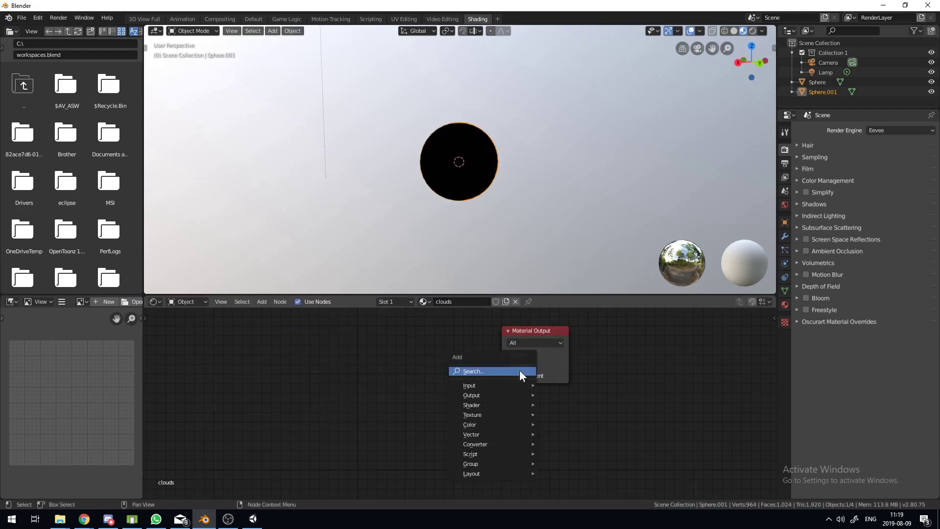
mouse_move(498, 414)
key(Escape)
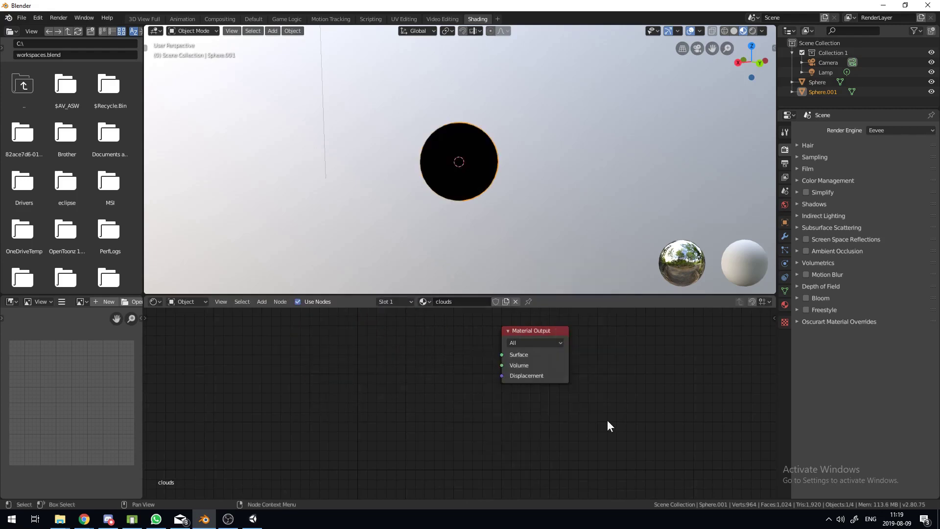
key(shift+a)
mouse_move(401, 398)
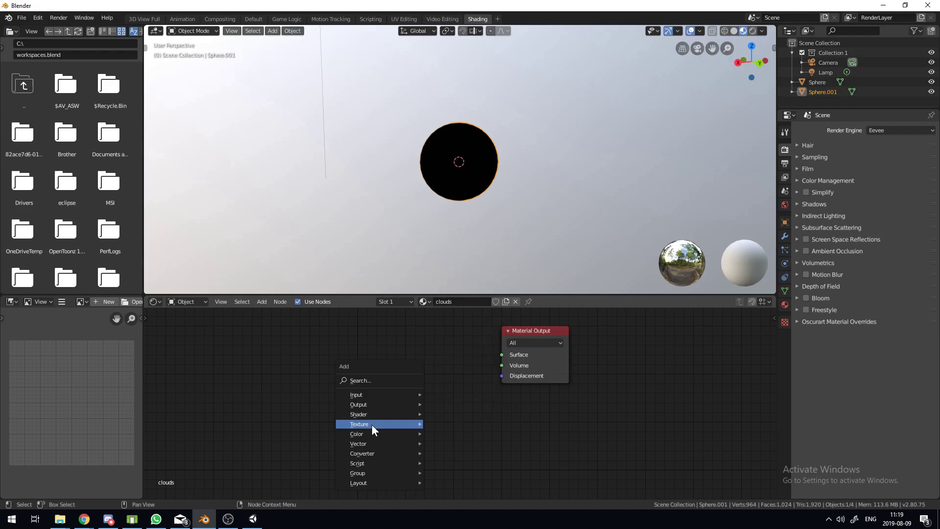
mouse_move(372, 425)
click(477, 348)
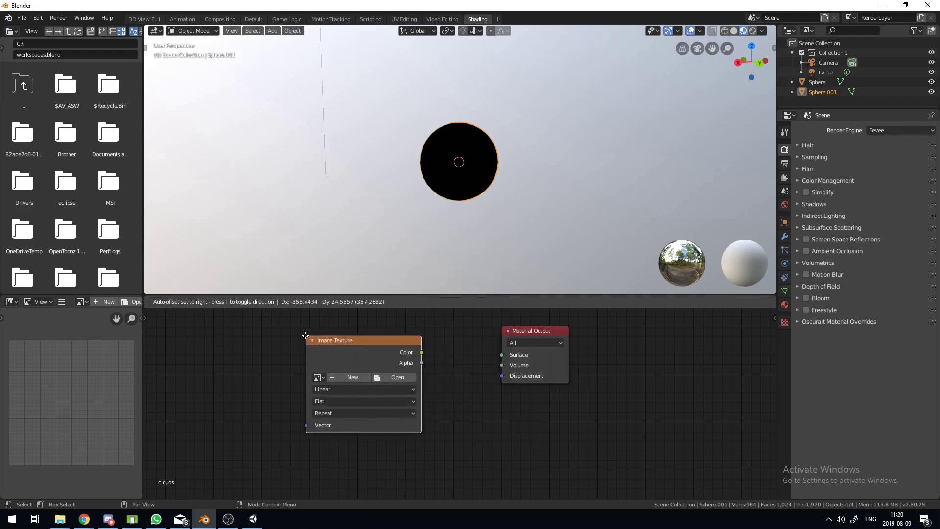
drag(420, 352, 502, 355)
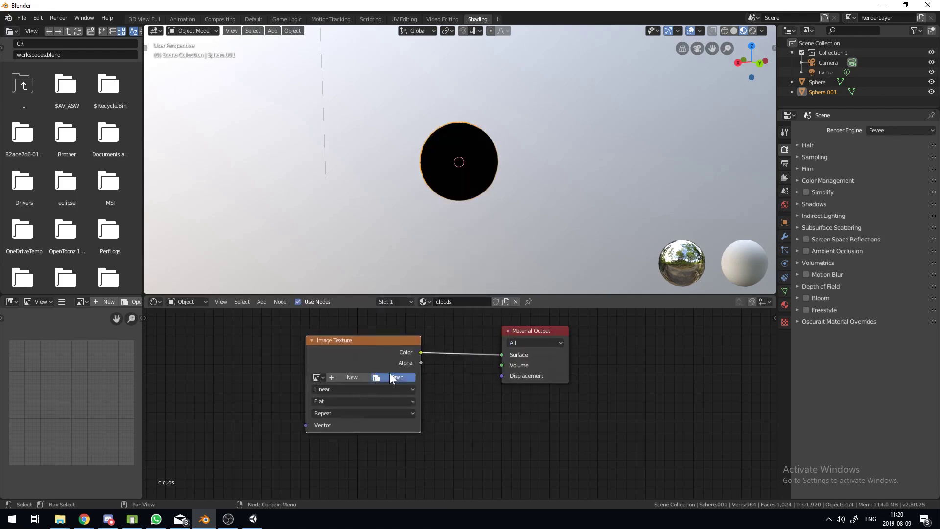
Load cloud_combined_350.jpg from the pixelPlanet folder into the Image Texture node
click(390, 374)
click(37, 248)
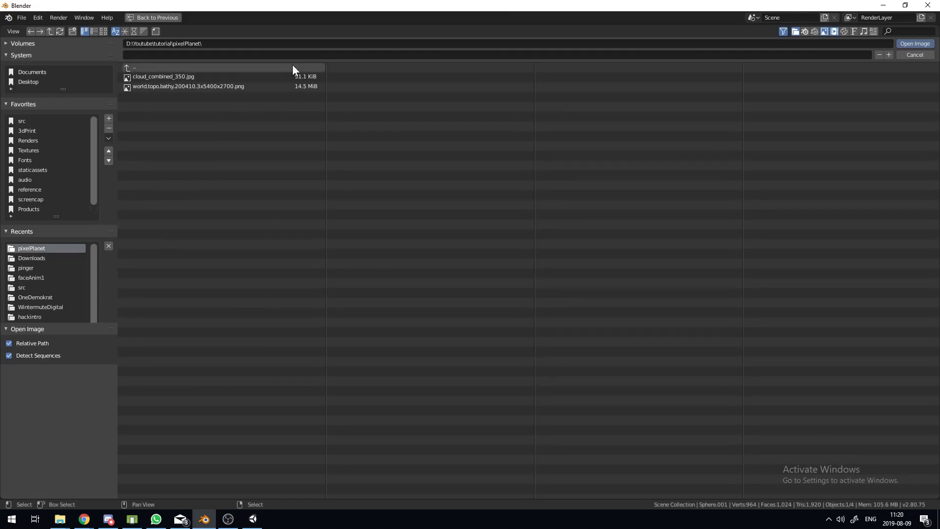
double_click(201, 76)
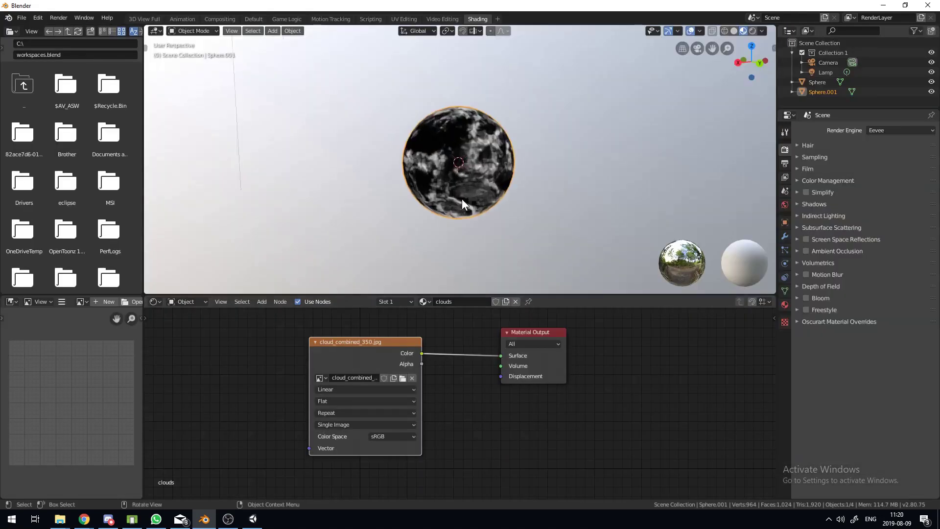
scroll(462, 198, up, 3)
scroll(478, 176, down, 6)
middle_drag(494, 185, 466, 207)
scroll(494, 159, up, 3)
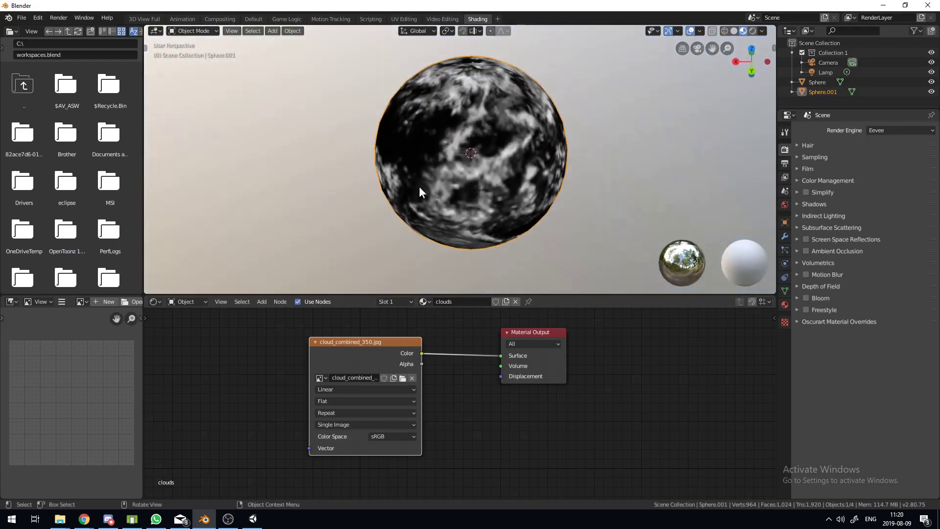
Show the clouds material settings and shift the Image Texture node left
click(785, 305)
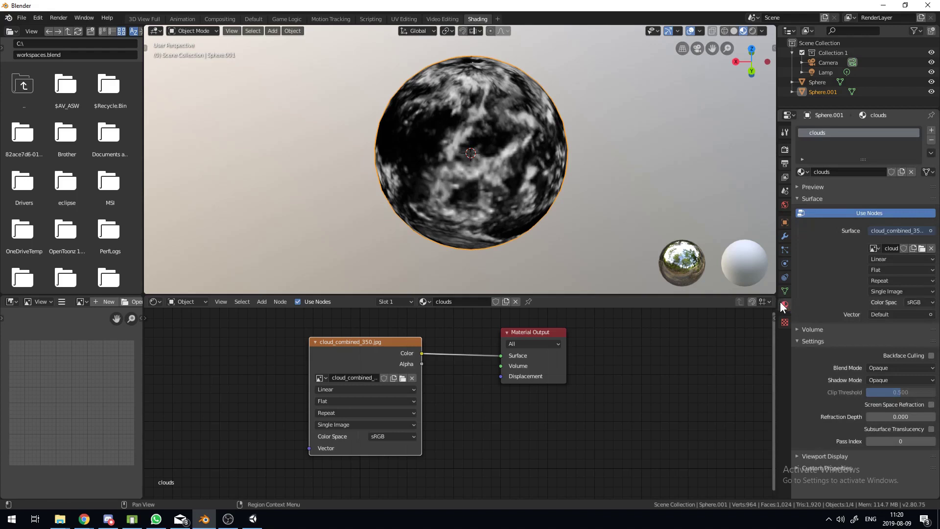
drag(349, 357, 292, 351)
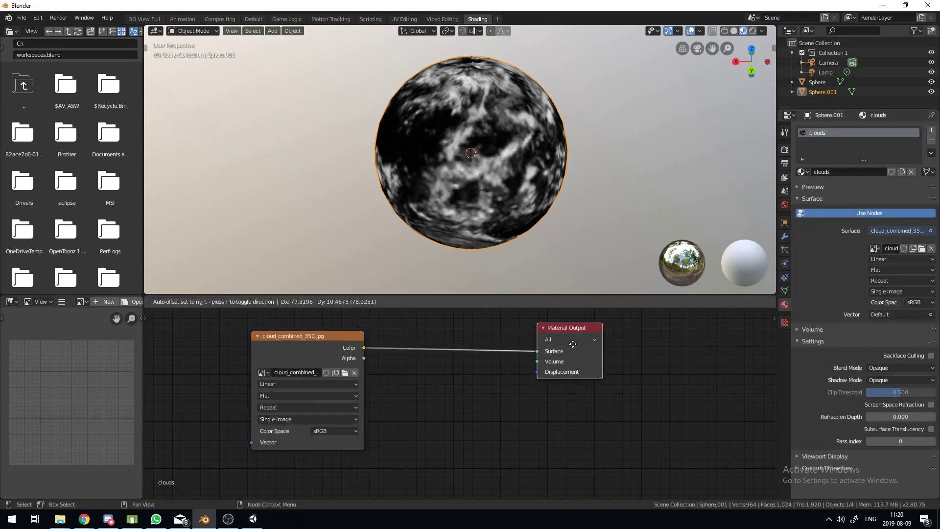
scroll(547, 345, down, 2)
scroll(432, 128, down, 3)
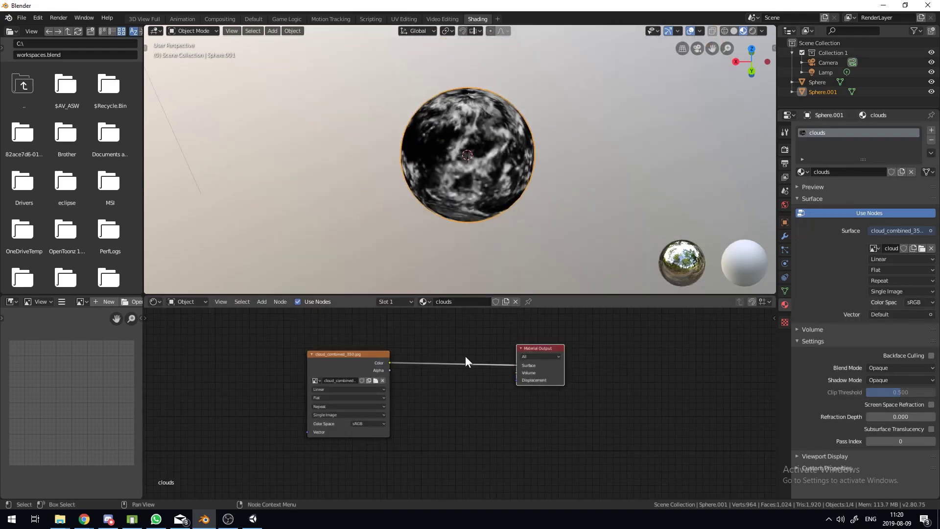
Detach the image Color link from the material Surface input
key(shift+a)
mouse_move(465, 361)
click(520, 365)
drag(517, 365, 480, 385)
key(shift+a)
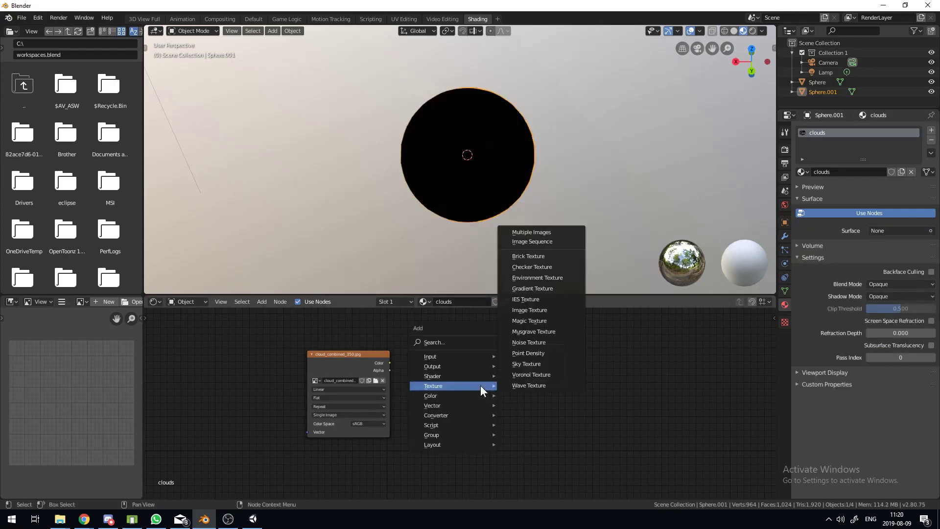
key(Escape)
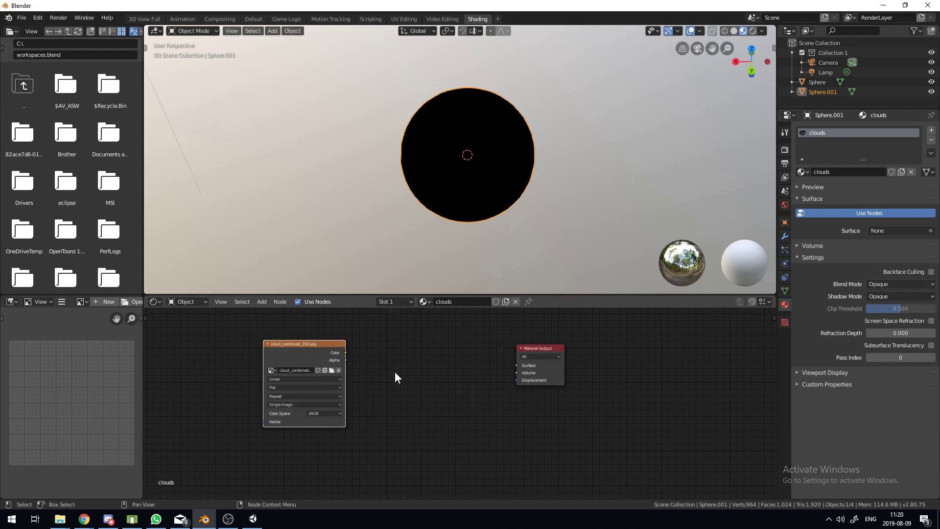
Add a Mix Shader feeding Surface, with the image Color driving its Fac
key(shift+a)
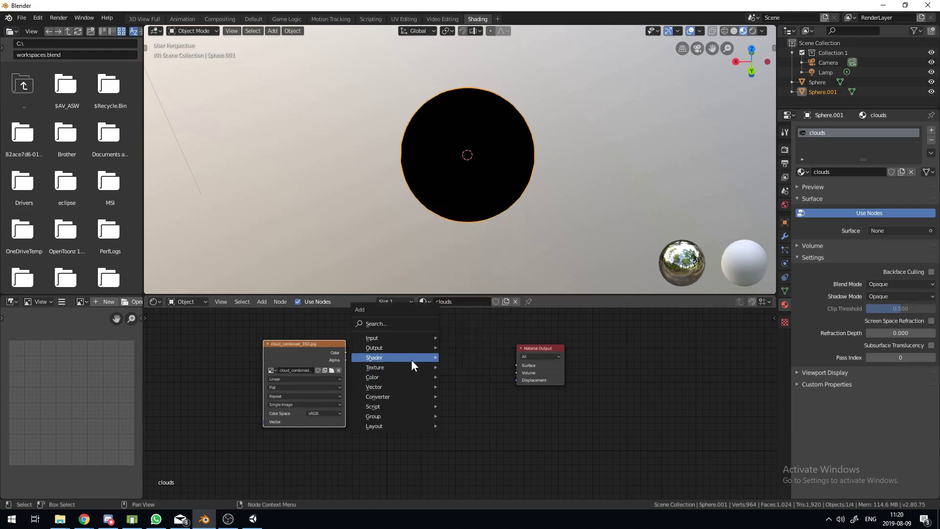
mouse_move(411, 360)
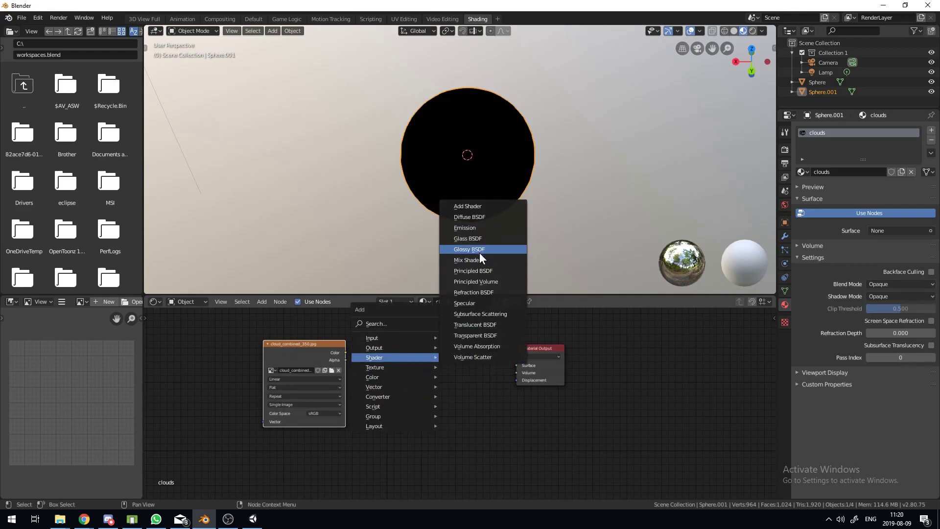
key(Escape)
key(shift+a)
mouse_move(448, 368)
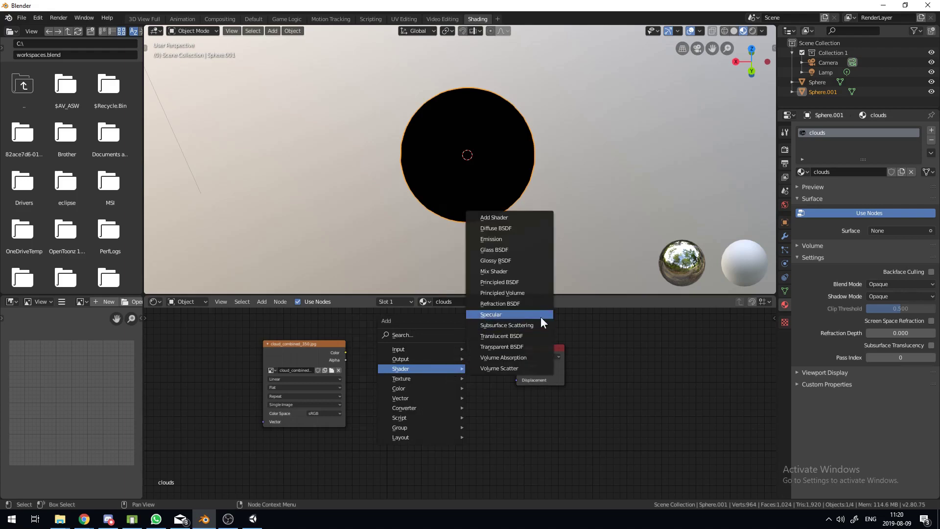
click(510, 272)
click(450, 361)
mouse_move(454, 361)
mouse_down()
mouse_move(545, 375)
mouse_move(519, 365)
mouse_move(457, 368)
mouse_up()
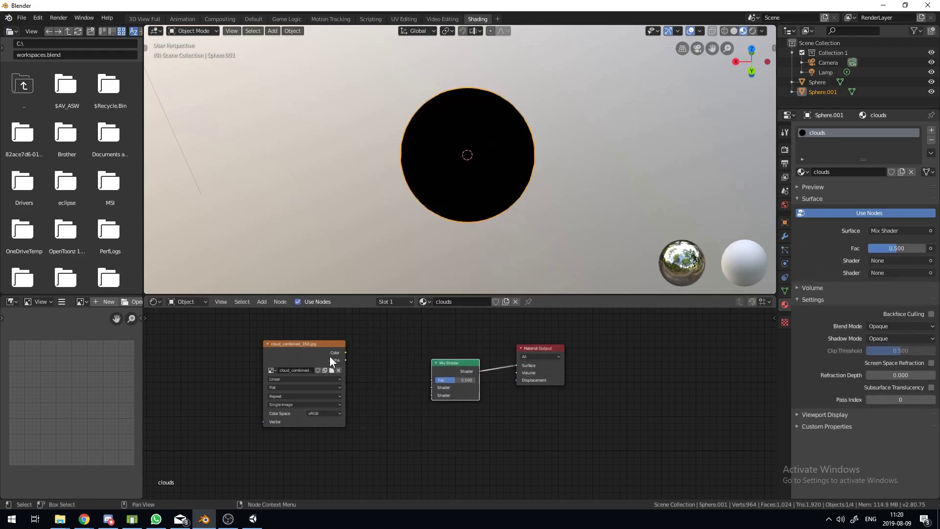
drag(344, 352, 432, 380)
Move the Image Texture node up and right and begin adding an Emission shader
drag(322, 353, 347, 332)
key(shift+a)
mouse_move(499, 448)
mouse_move(499, 428)
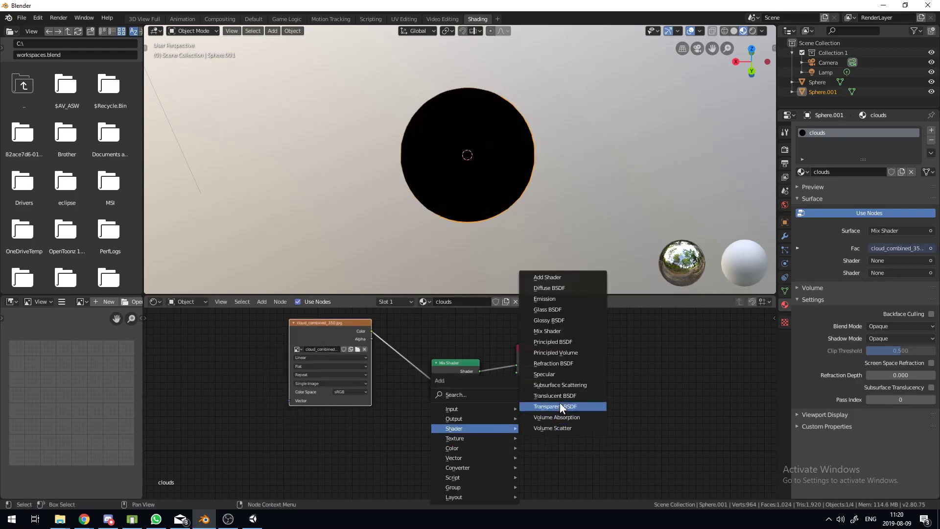
Add an Emission node below the image and link it to the Mix Shader's second shader
click(554, 298)
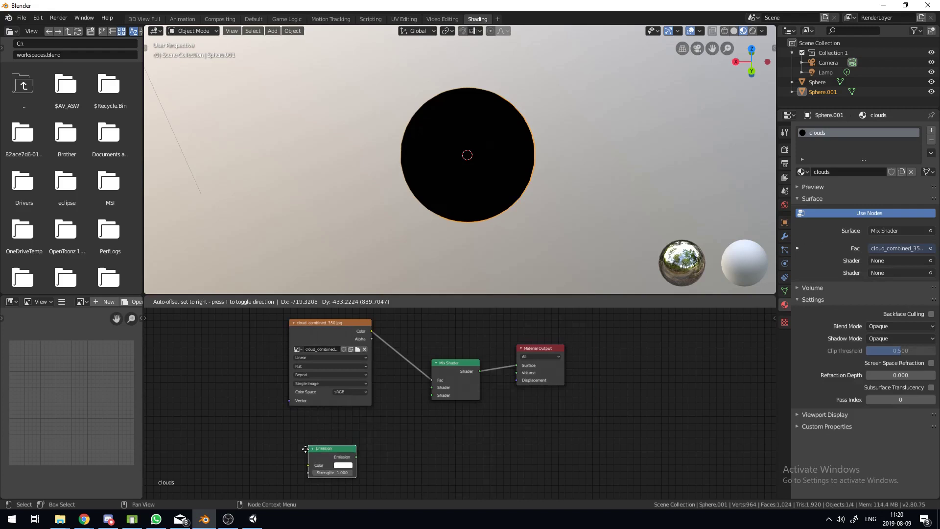
click(371, 450)
drag(375, 449, 432, 395)
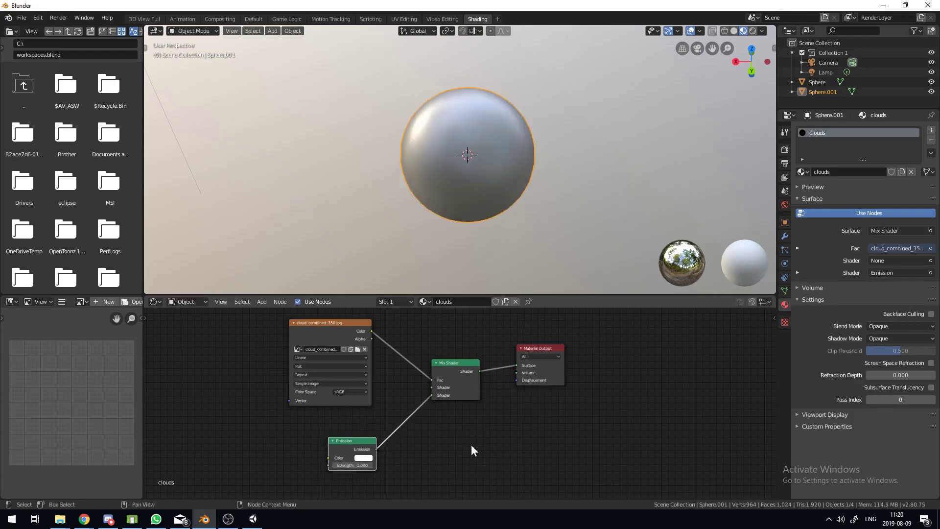
Add a Transparent BSDF into the Mix Shader's first shader input, placed beside Emission
key(shift+a)
mouse_move(469, 444)
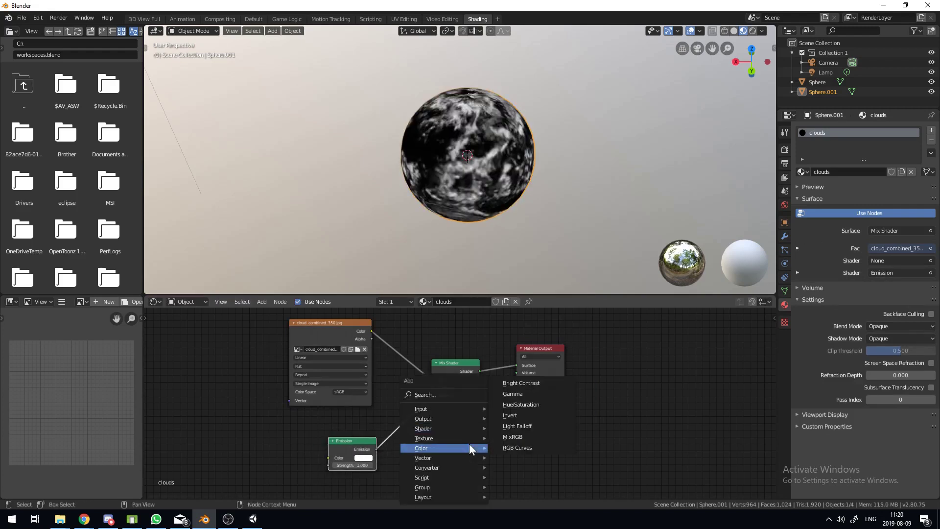
mouse_move(452, 431)
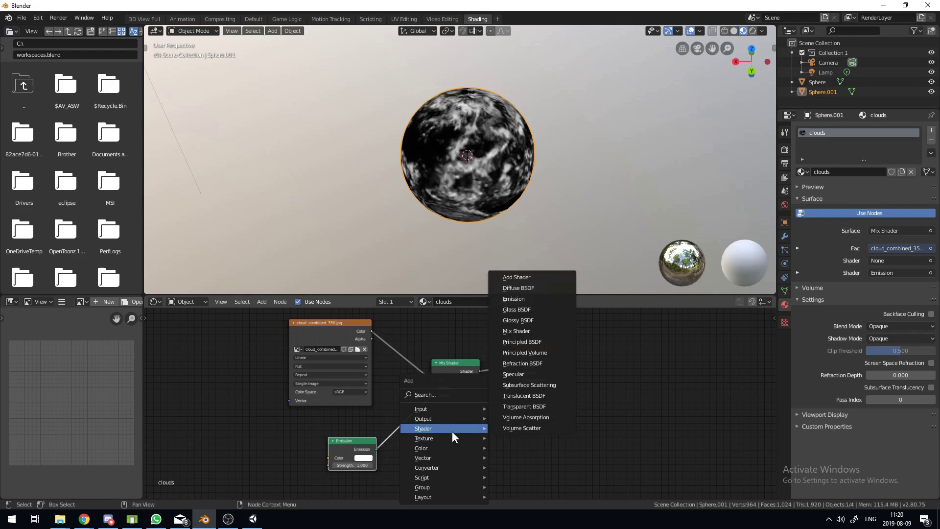
click(519, 407)
click(472, 444)
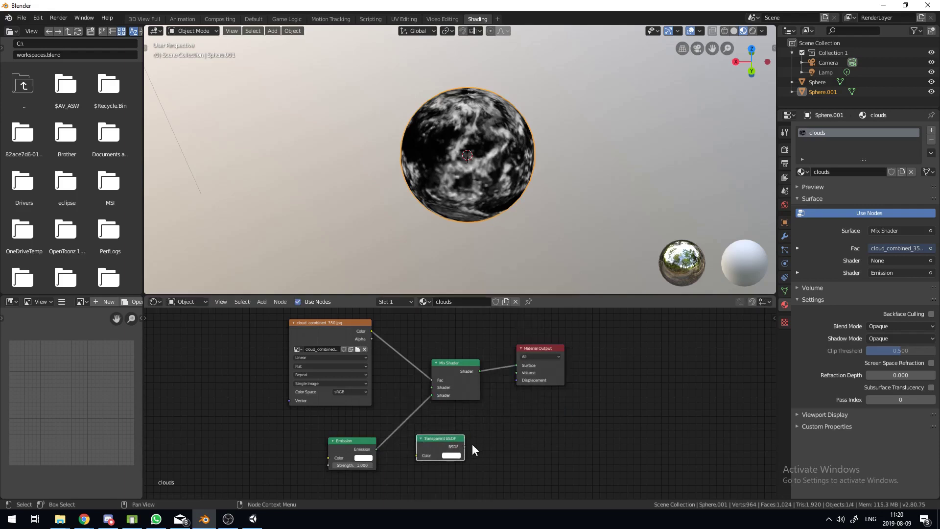
drag(464, 447, 431, 390)
ctrl+right_drag(440, 432, 380, 433)
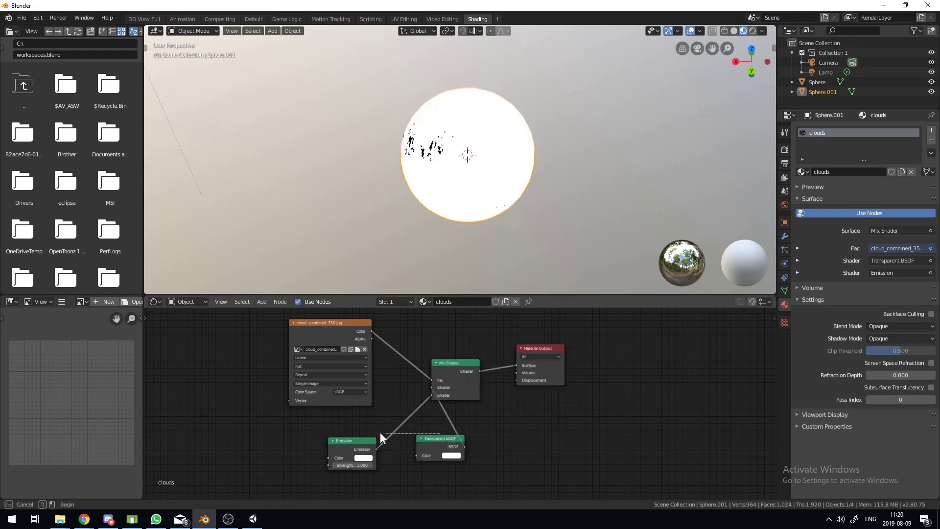
drag(424, 445, 297, 439)
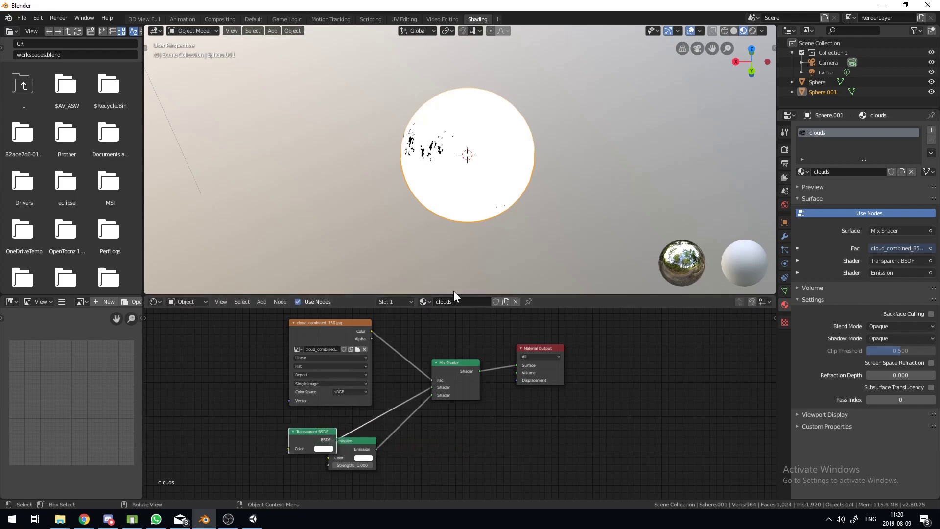
Nudge the Emission and Transparent BSDF nodes into tidy positions beside the Mix Shader
middle_drag(290, 104, 315, 28)
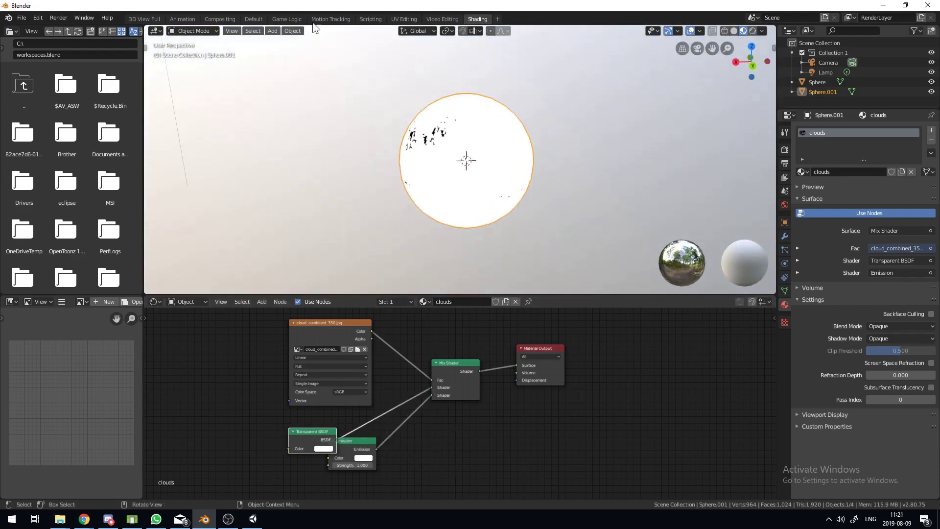
middle_drag(530, 178, 434, 117)
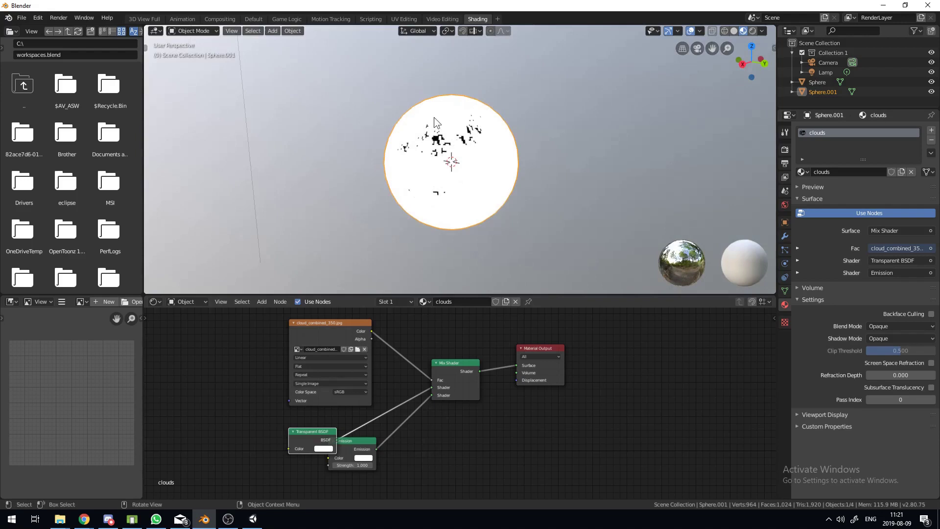
scroll(303, 58, up, 5)
scroll(377, 124, up, 5)
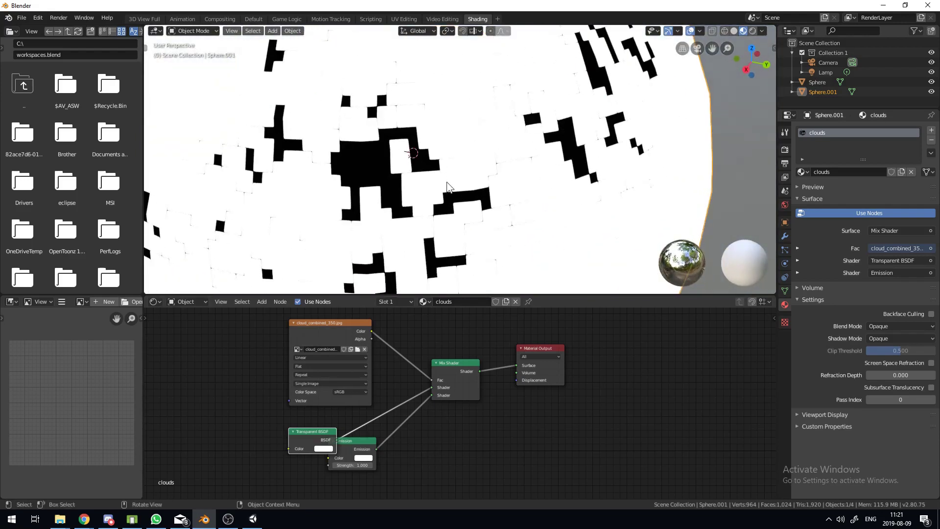
drag(351, 449, 369, 467)
drag(320, 431, 382, 425)
scroll(489, 416, down, 2)
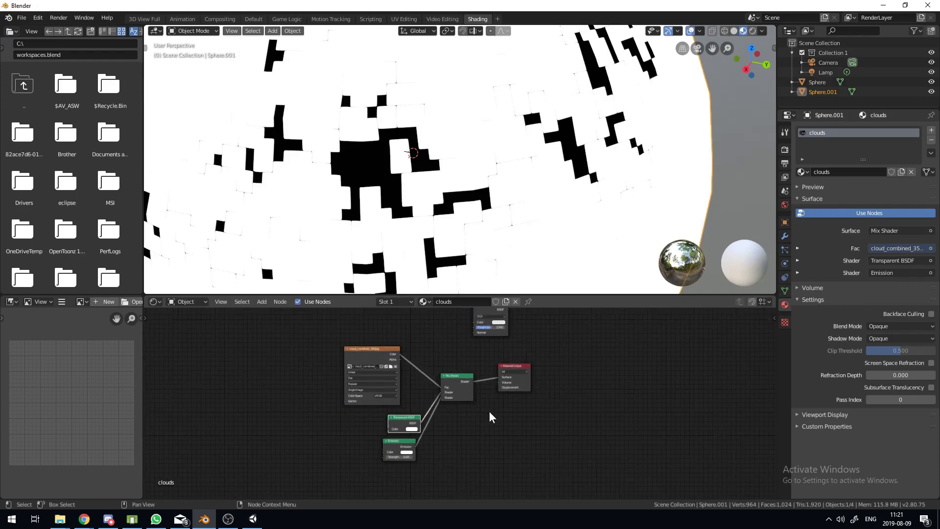
Set the clouds material Blend Mode to Alpha Blend
click(906, 326)
click(905, 391)
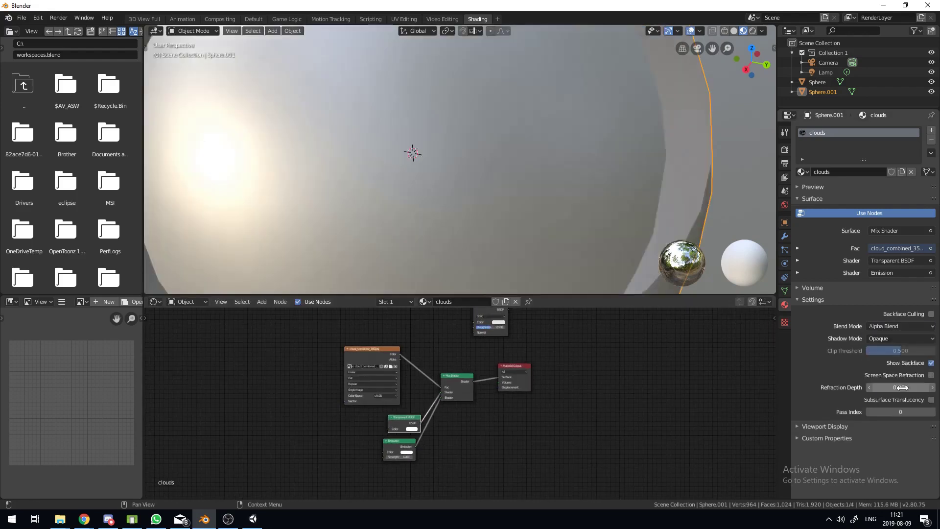
scroll(426, 220, down, 8)
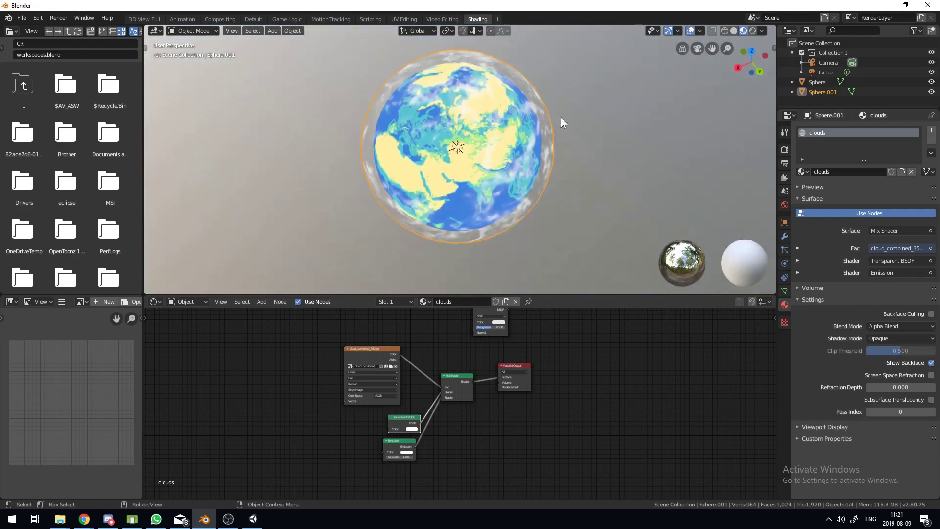
Orbit the globe to inspect Antarctica, the Americas, the Pacific and North America
middle_drag(560, 116, 505, 180)
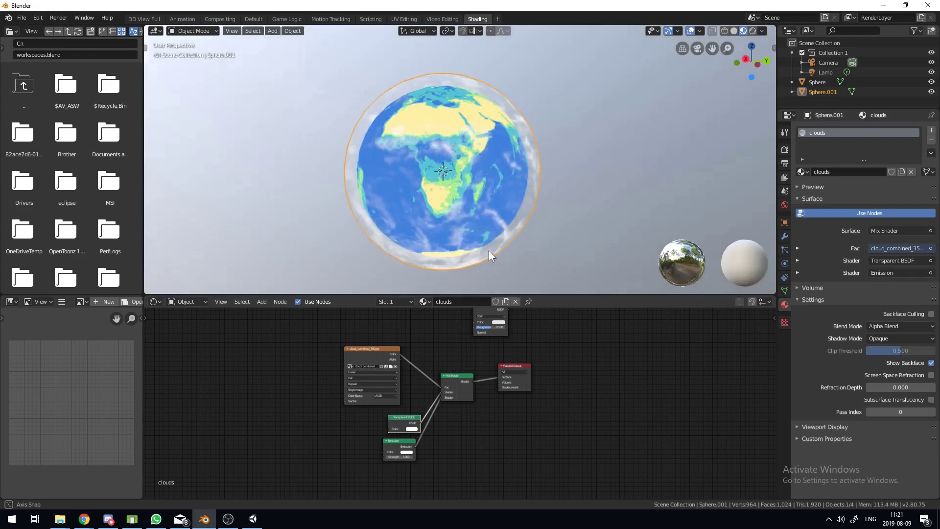
middle_drag(493, 256, 604, 196)
scroll(501, 137, up, 3)
scroll(501, 161, down, 4)
middle_drag(501, 160, 558, 169)
middle_drag(421, 162, 380, 92)
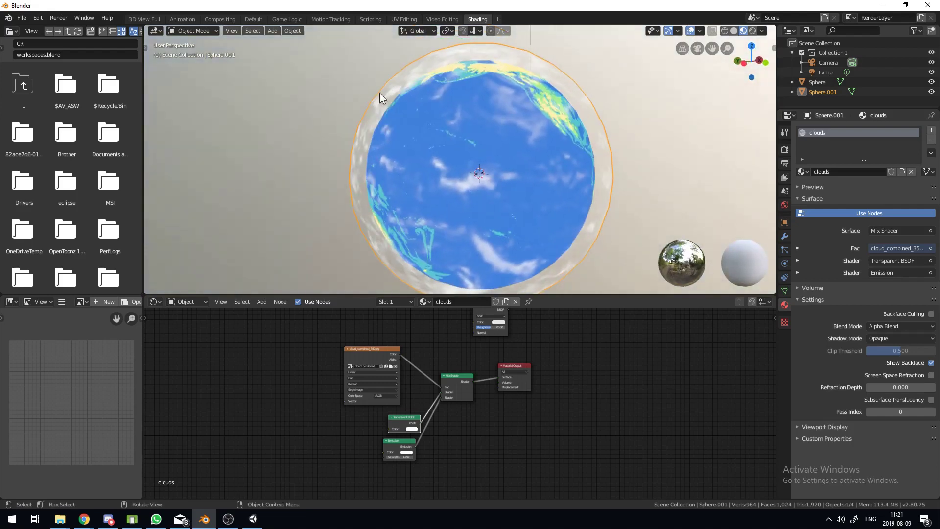
middle_drag(471, 114, 468, 69)
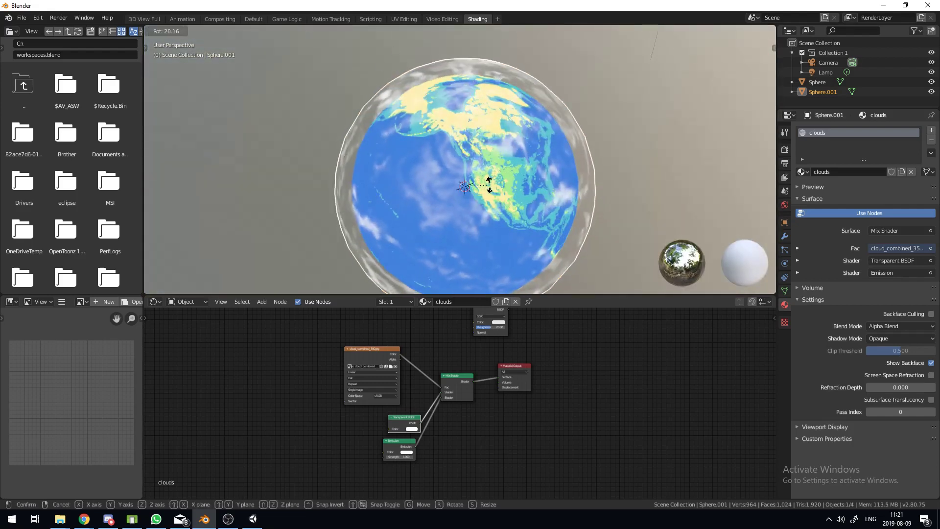
Drop a Converter > ColorRamp node onto the link from image Color to Mix Shader Fac
middle_drag(561, 408, 532, 414)
key(shift+a)
mouse_move(543, 366)
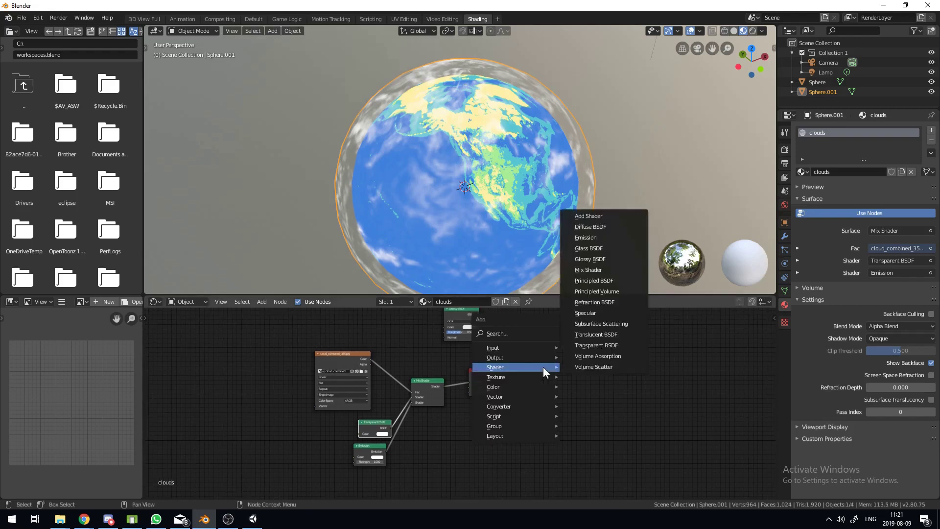
mouse_move(518, 405)
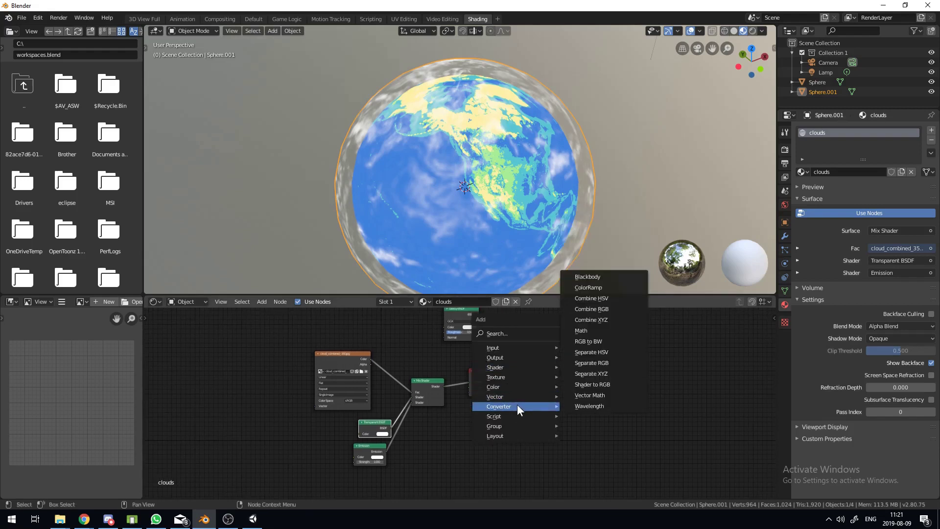
click(619, 287)
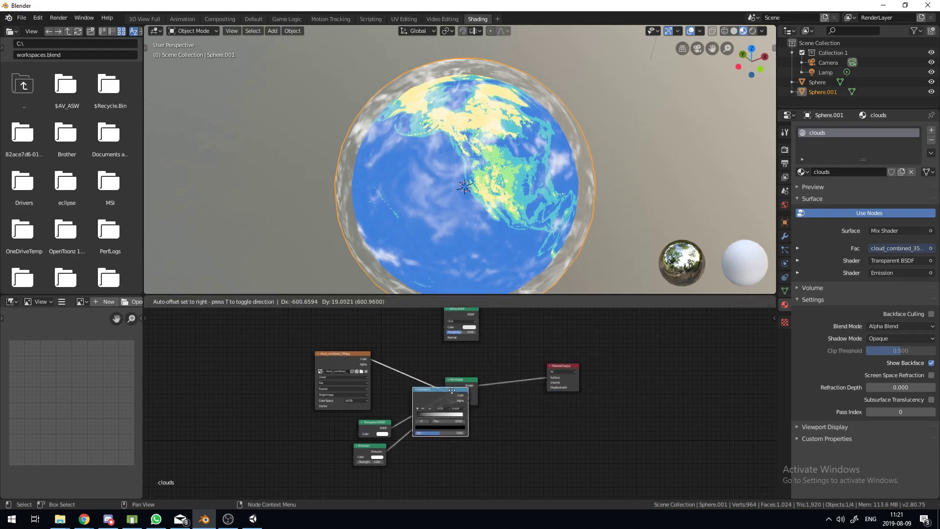
click(434, 356)
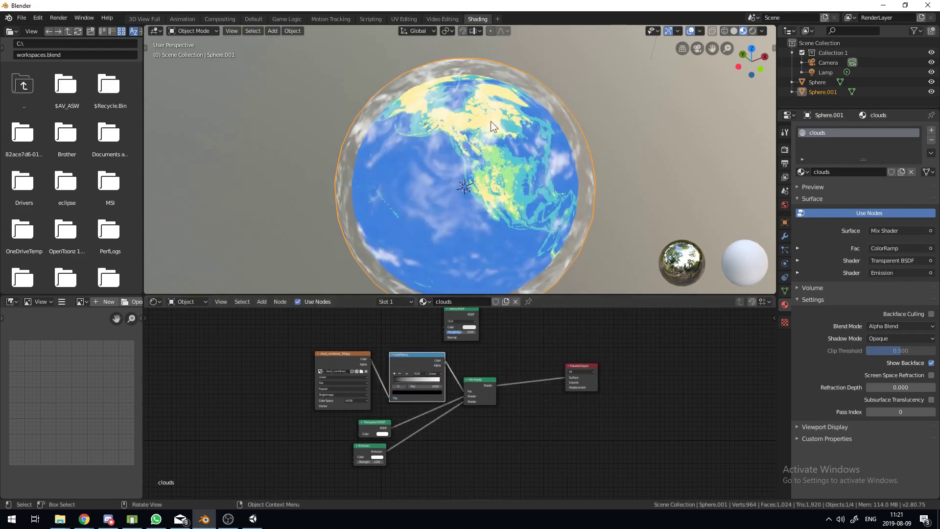
scroll(491, 121, up, 4)
scroll(450, 190, down, 4)
scroll(455, 372, up, 2)
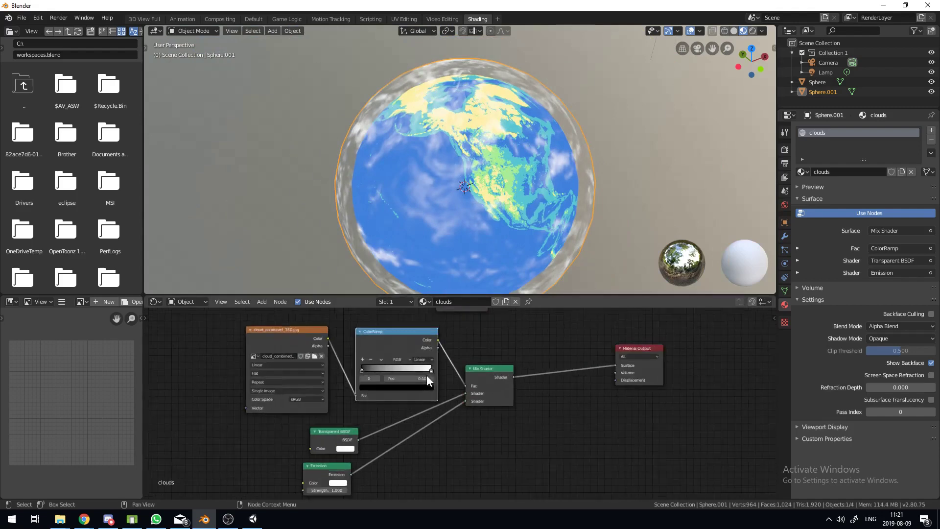
click(418, 356)
Set the ColorRamp to Constant and lower its stop through 0.205 and 0.155 to 0.118
click(424, 394)
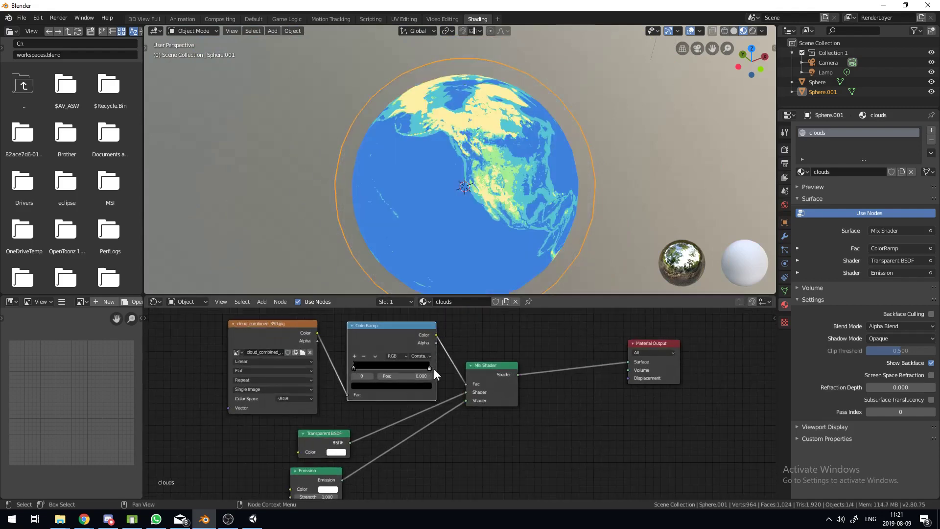
drag(391, 372, 362, 375)
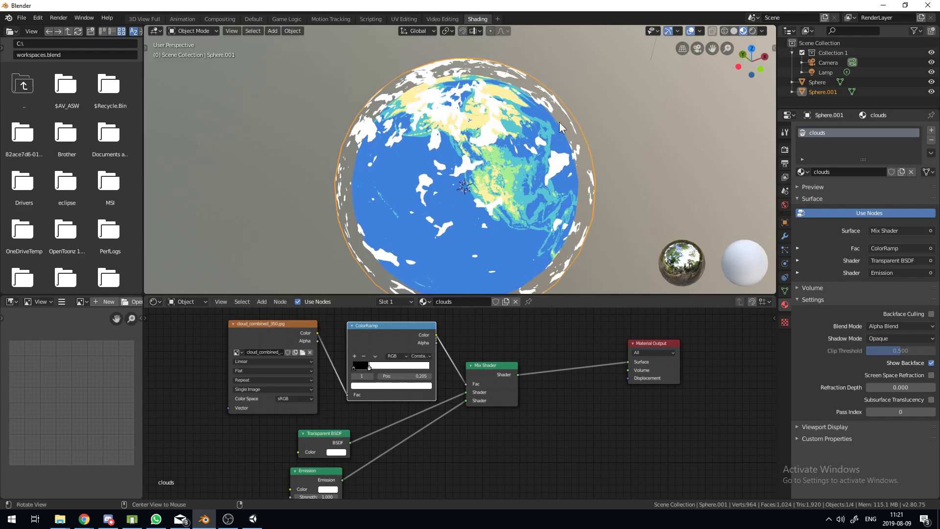
middle_drag(372, 254, 311, 73)
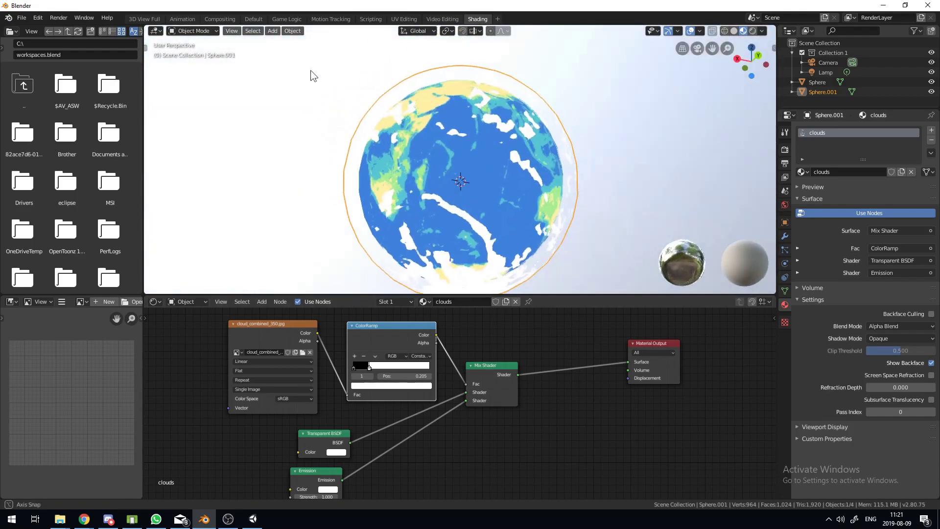
scroll(361, 392, up, 3)
drag(319, 345, 301, 349)
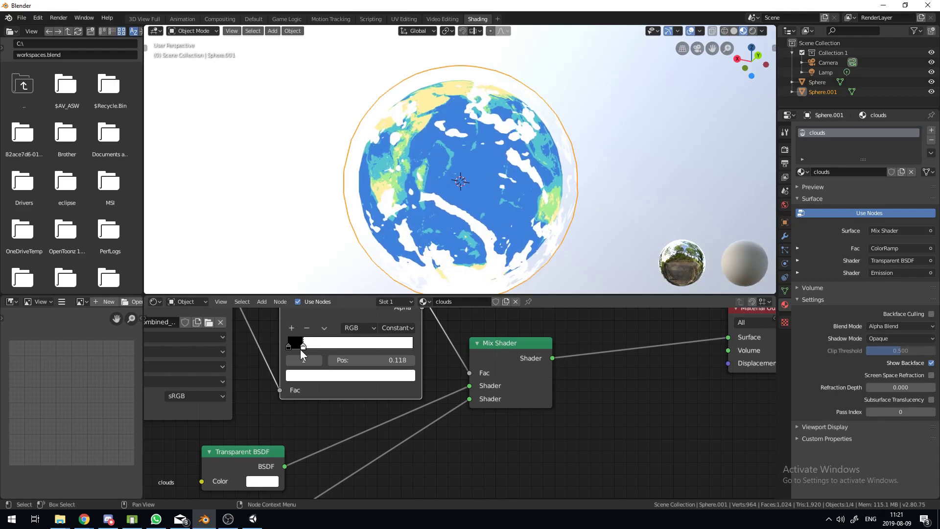
middle_drag(363, 274, 456, 199)
scroll(428, 199, down, 4)
scroll(457, 198, up, 1)
scroll(457, 199, down, 4)
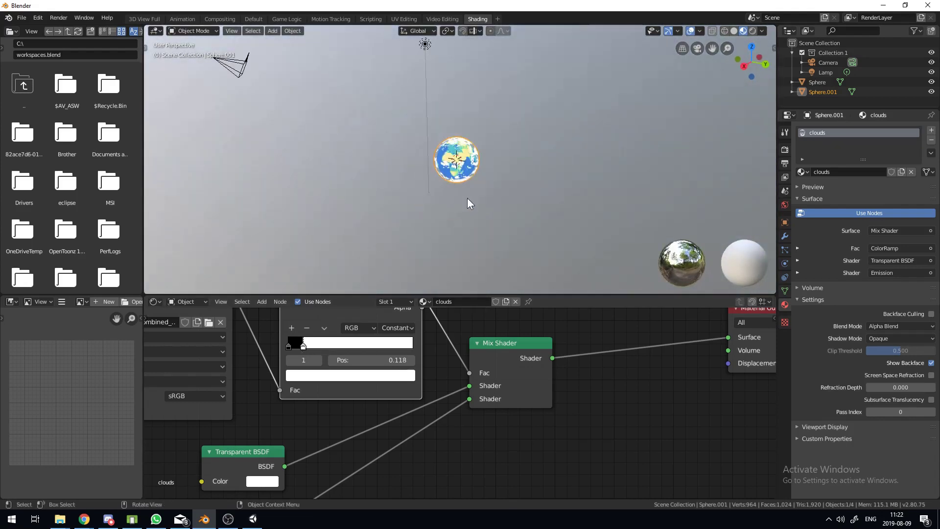
Rotate the cloud sphere and retune the ramp stop between 0.014 and 0.059, settling at 0.114
key(r)
key(r)
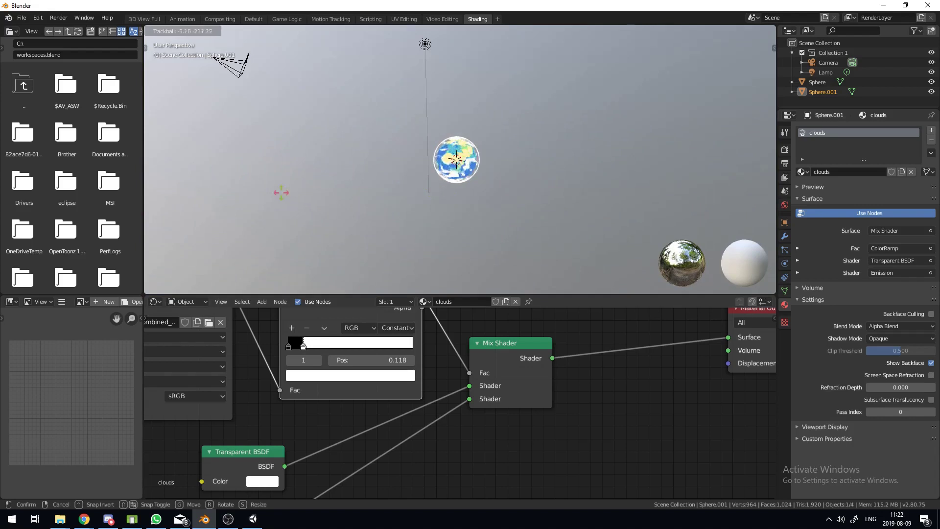
key(Return)
scroll(449, 160, up, 5)
mouse_move(300, 348)
mouse_down()
mouse_move(289, 353)
mouse_move(312, 351)
mouse_move(284, 352)
mouse_up()
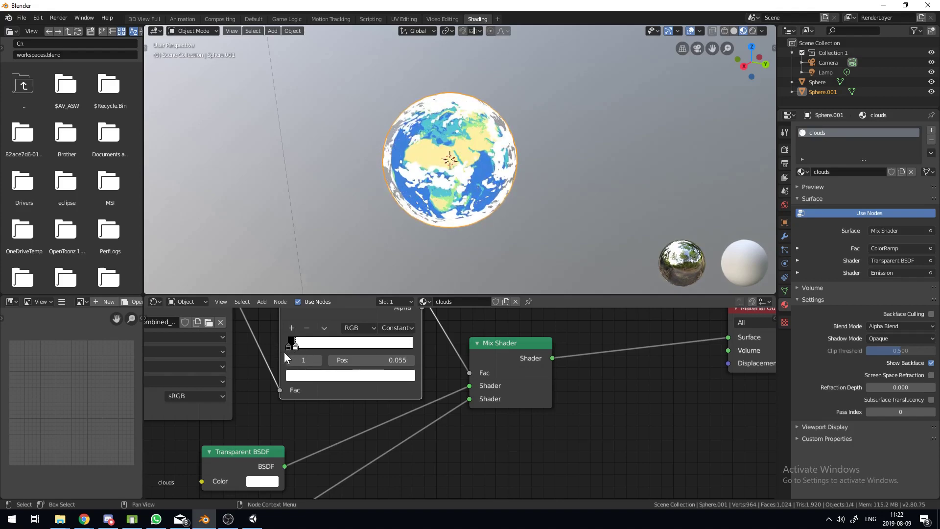
middle_drag(537, 167, 417, 147)
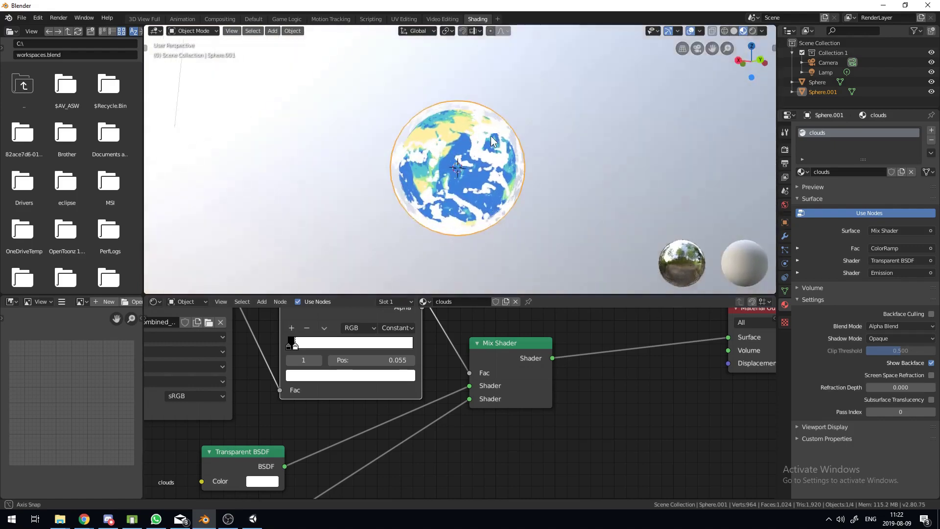
drag(293, 344, 290, 349)
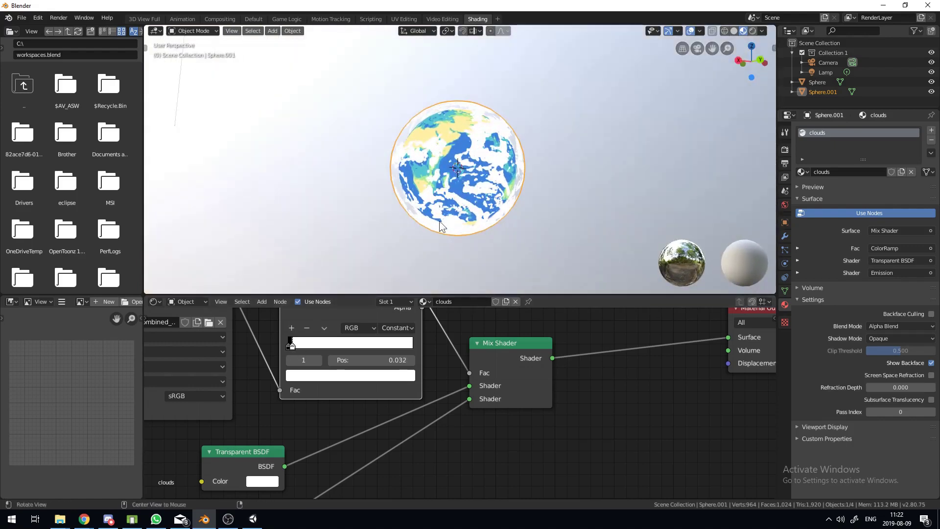
middle_drag(299, 289, 330, 305)
drag(293, 346, 296, 348)
middle_drag(391, 275, 382, 206)
drag(294, 344, 302, 347)
middle_drag(416, 220, 394, 133)
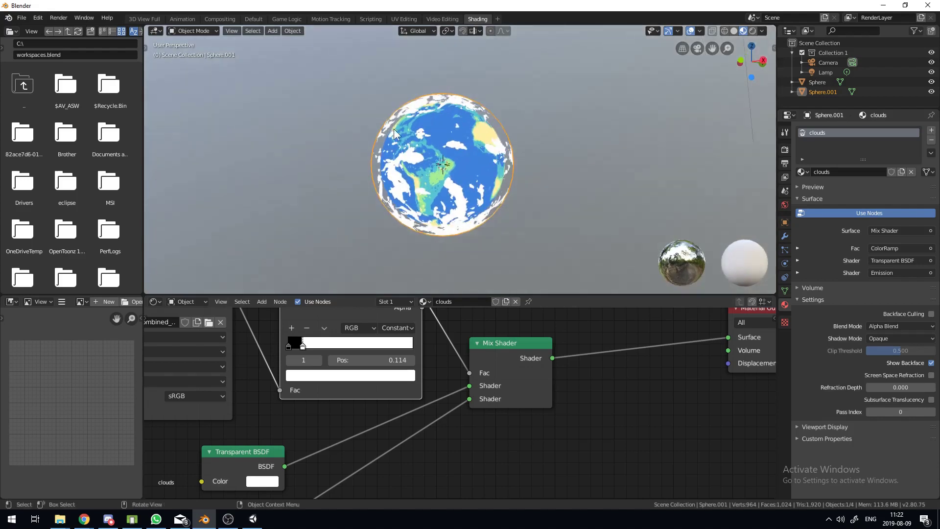
Switch to the Default layout and compare the front view with the camera view
click(251, 18)
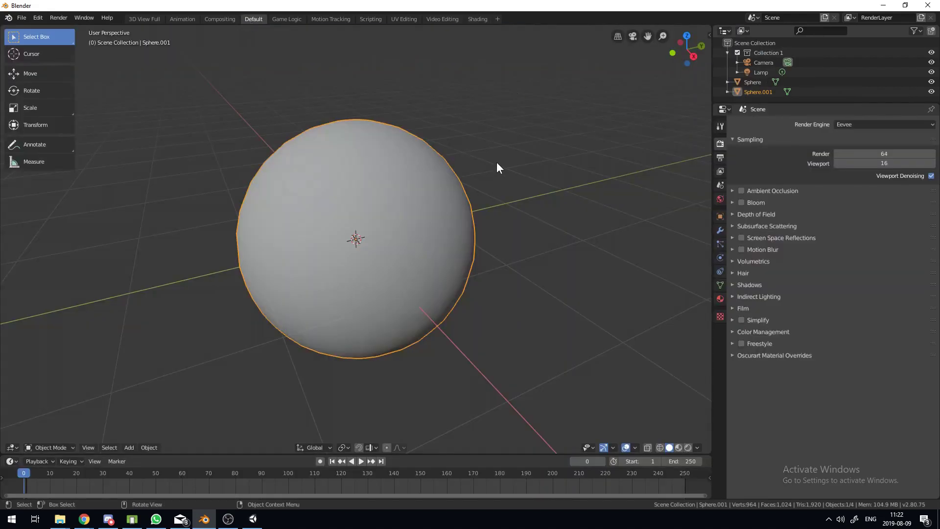
key(KP_1)
scroll(496, 162, down, 5)
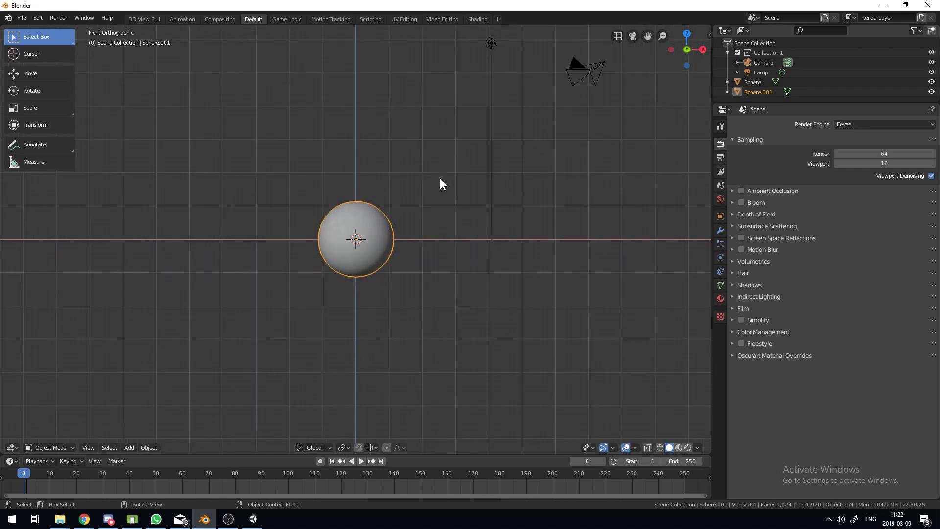
scroll(418, 239, up, 6)
scroll(407, 230, down, 2)
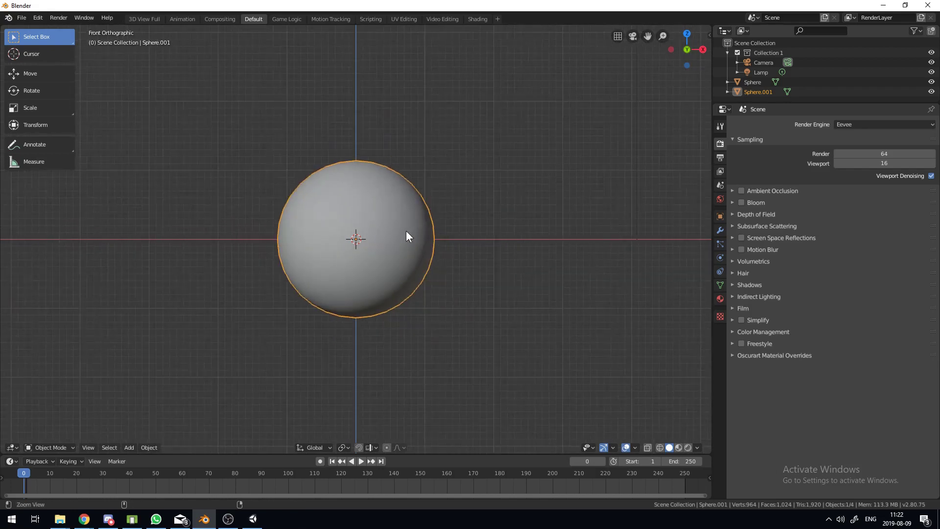
key(KP_0)
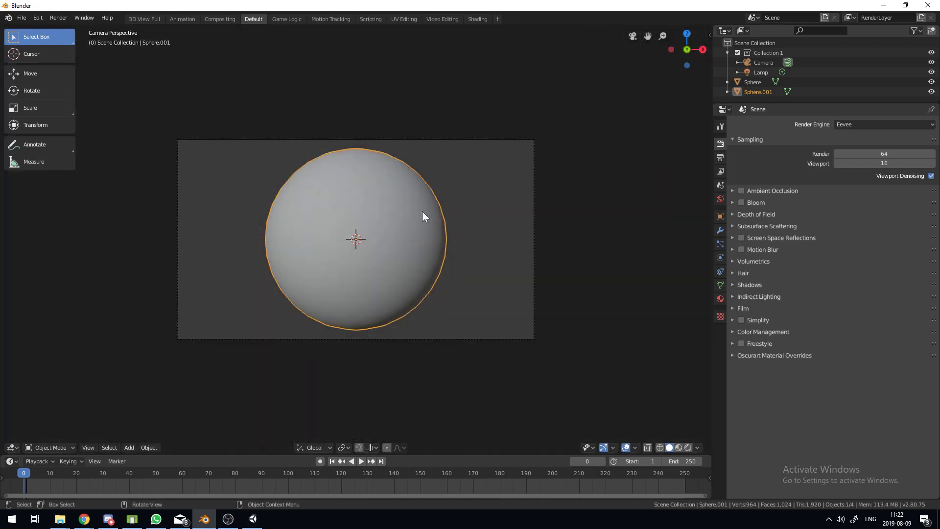
key(KP_1)
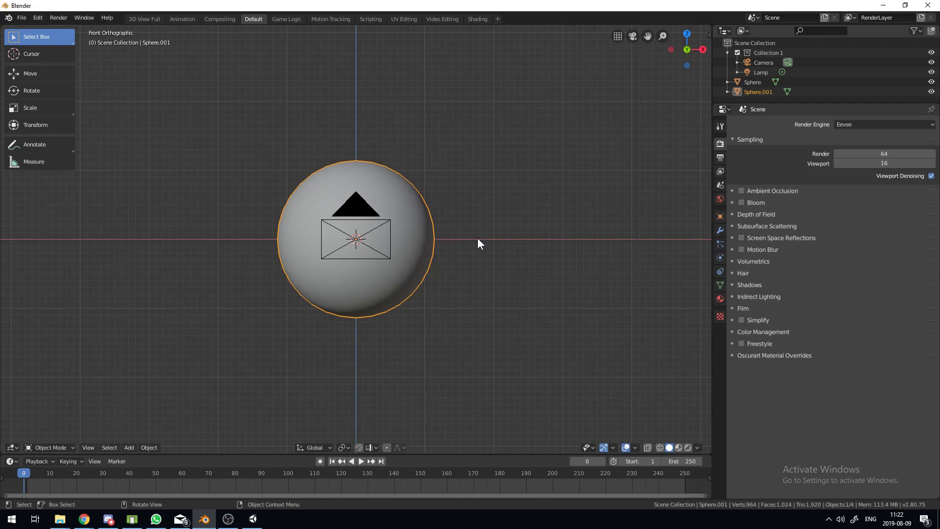
key(KP_0)
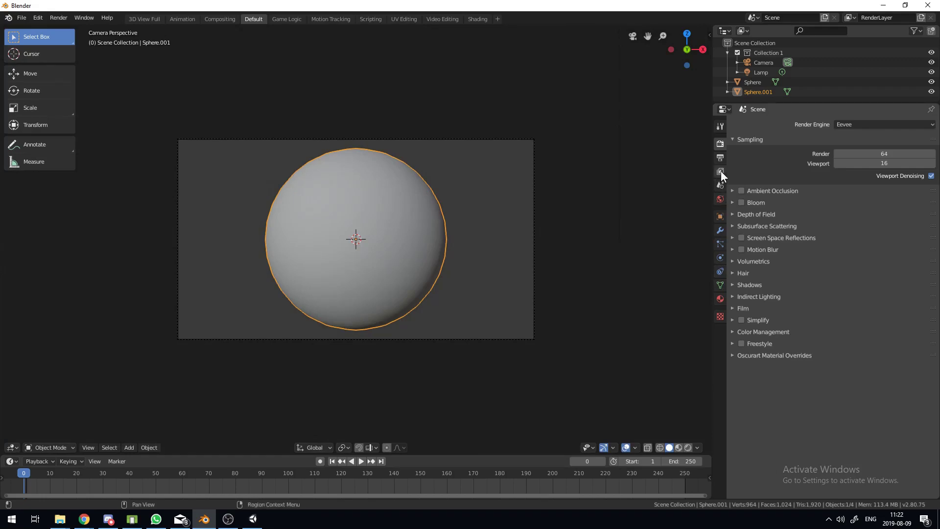
Set the render resolution to 256 × 256 px
click(720, 157)
click(884, 137)
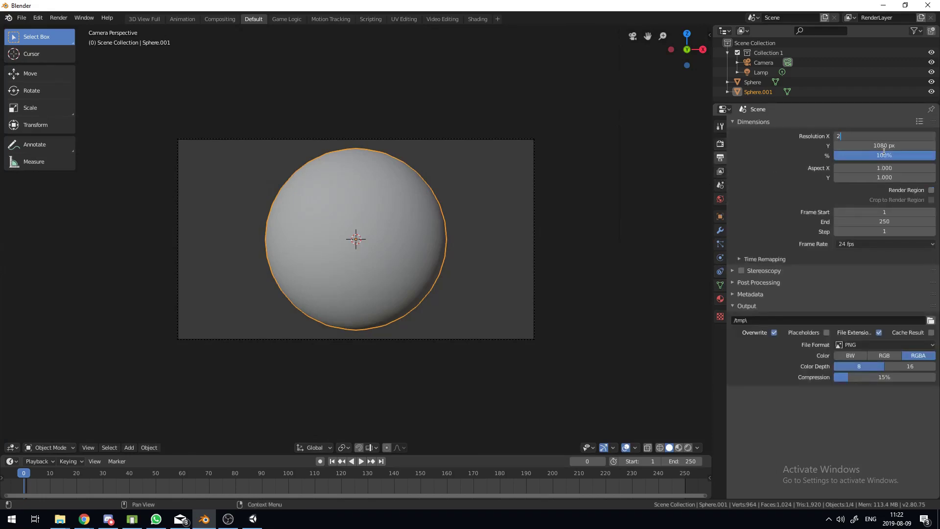
key(Tab)
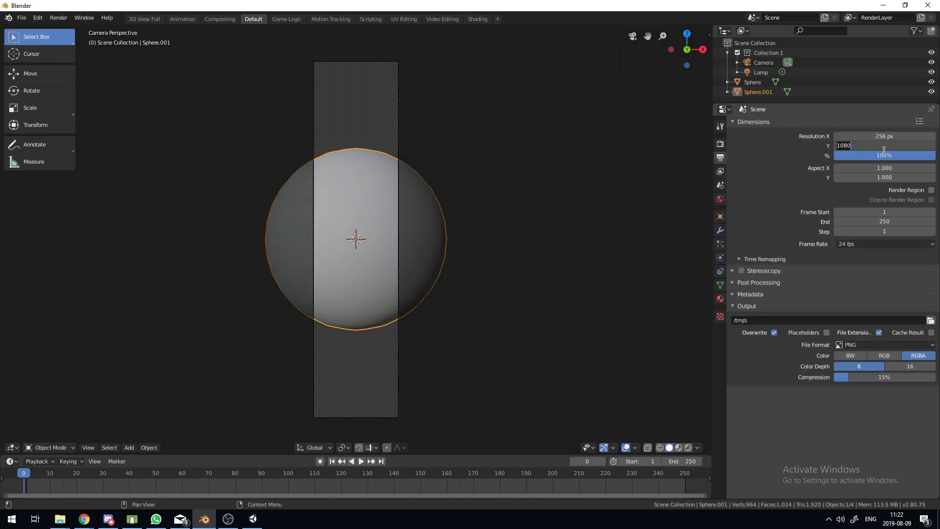
key(Return)
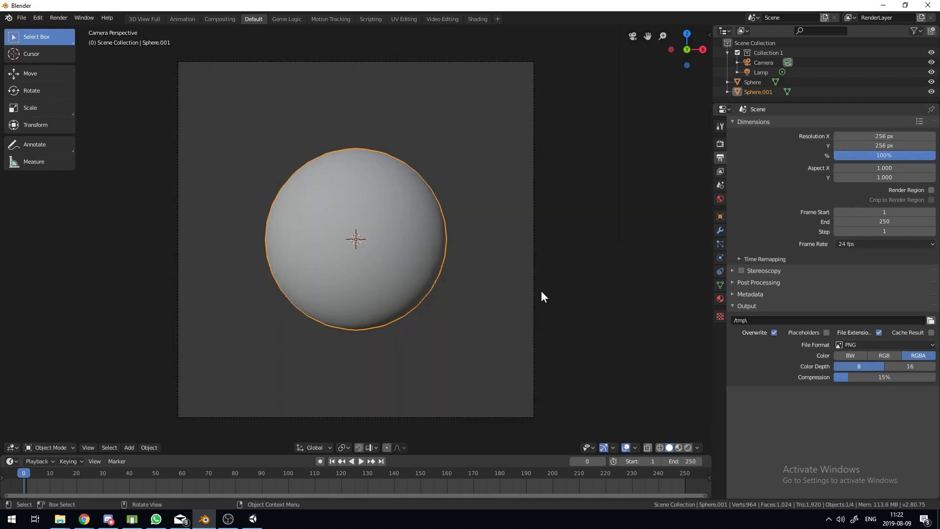
Move the camera closer along its Z axis and switch the viewport to Rendered shading
click(540, 307)
key(g)
key(z)
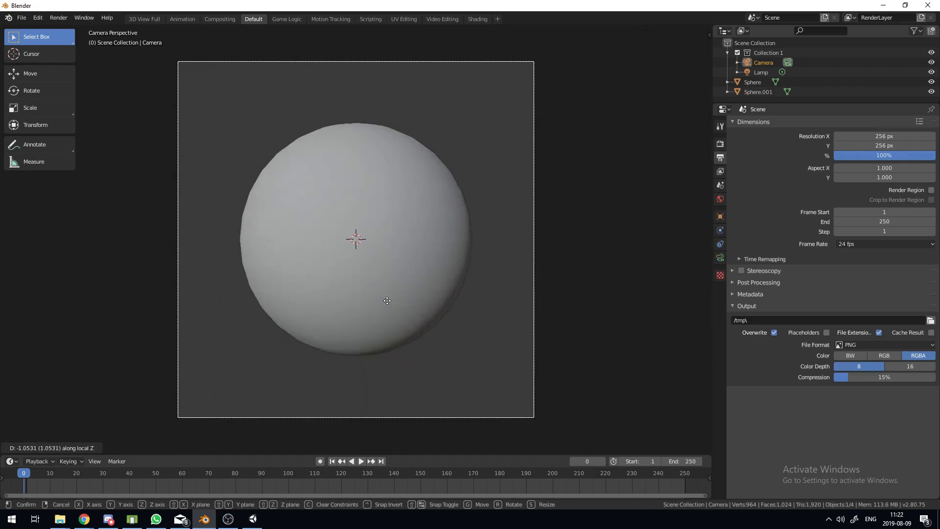
click(402, 241)
key(z)
click(404, 190)
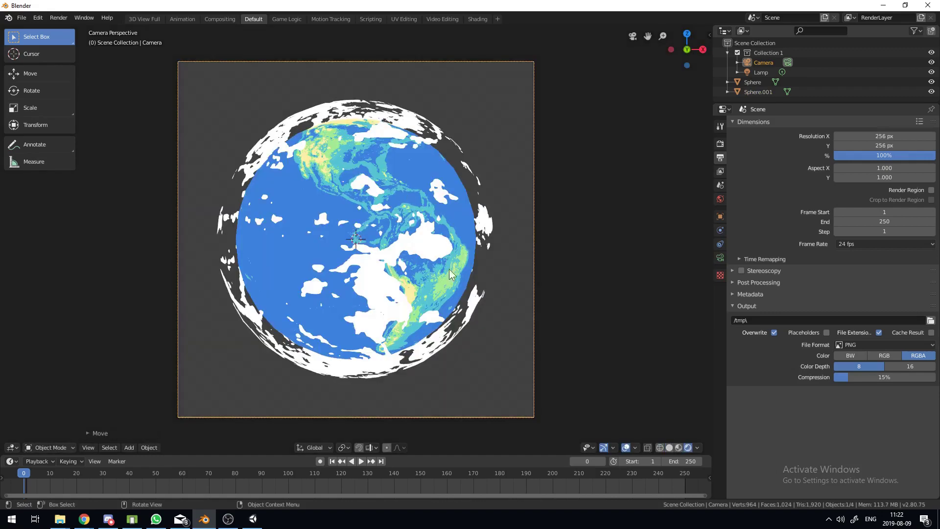
Freely rotate the cloud sphere to a new orientation
click(458, 325)
key(r)
key(r)
click(203, 329)
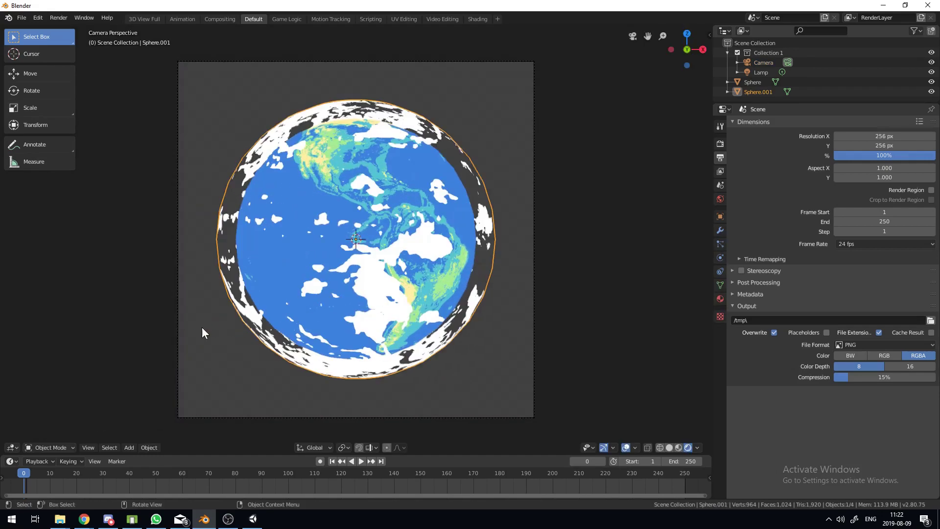
key(r)
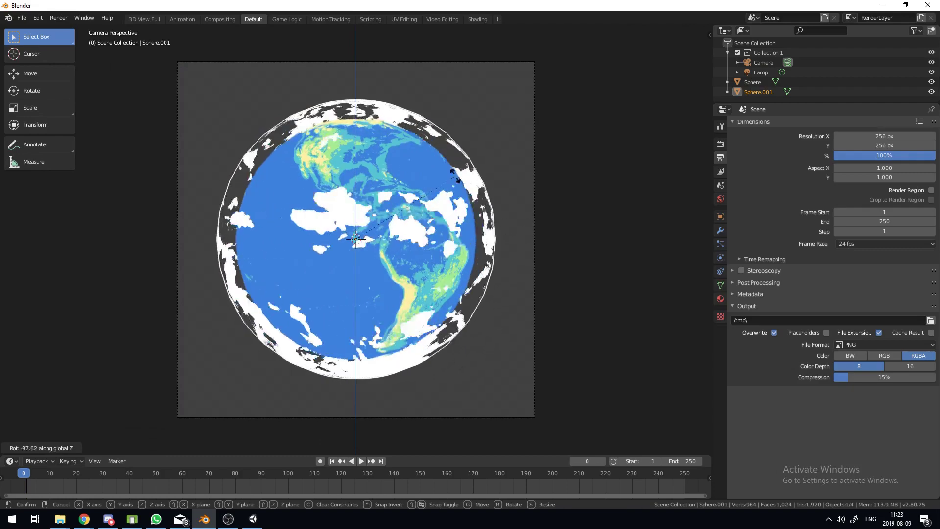
right_click(339, 236)
middle_drag(338, 235, 385, 188)
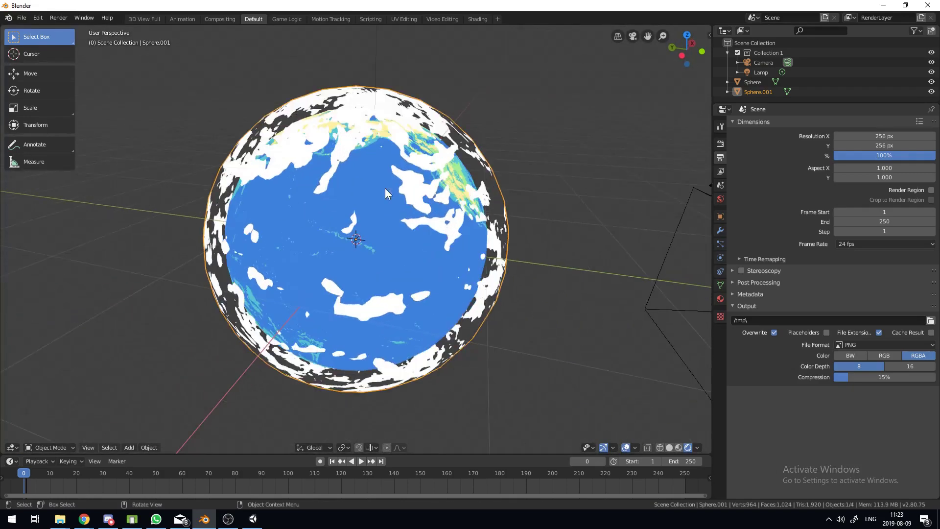
click(479, 19)
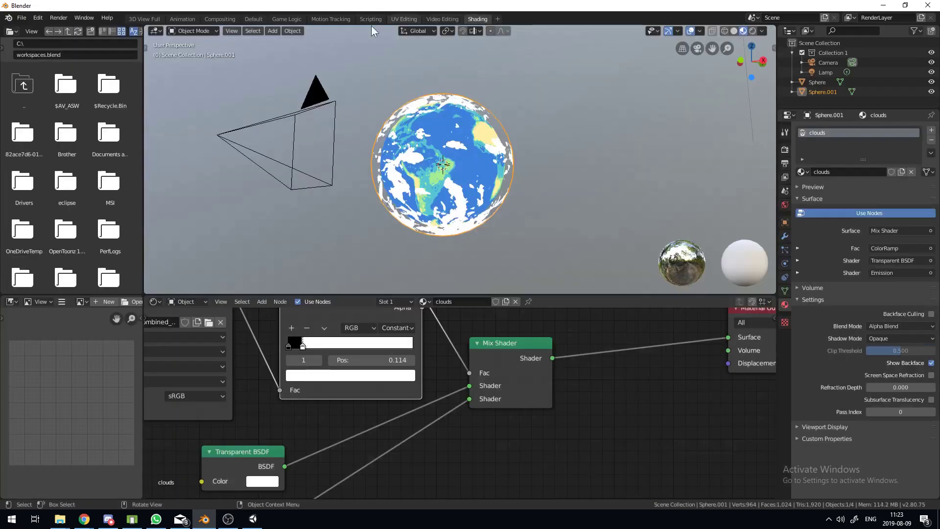
Enable Use Nodes in Compositing and spread Render Layers and Composite apart
click(216, 19)
click(109, 298)
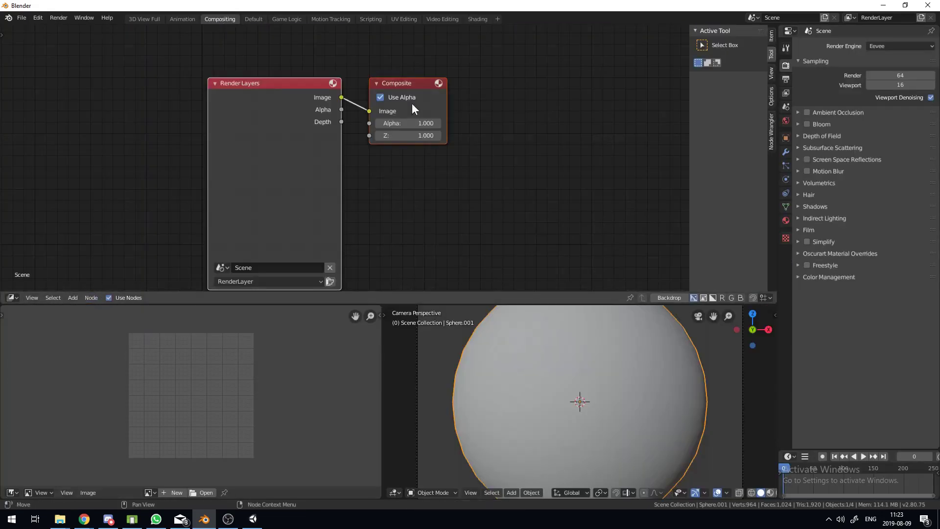
ctrl+scroll(441, 147, left, 3)
ctrl+scroll(522, 161, right, 5)
drag(323, 86, 594, 80)
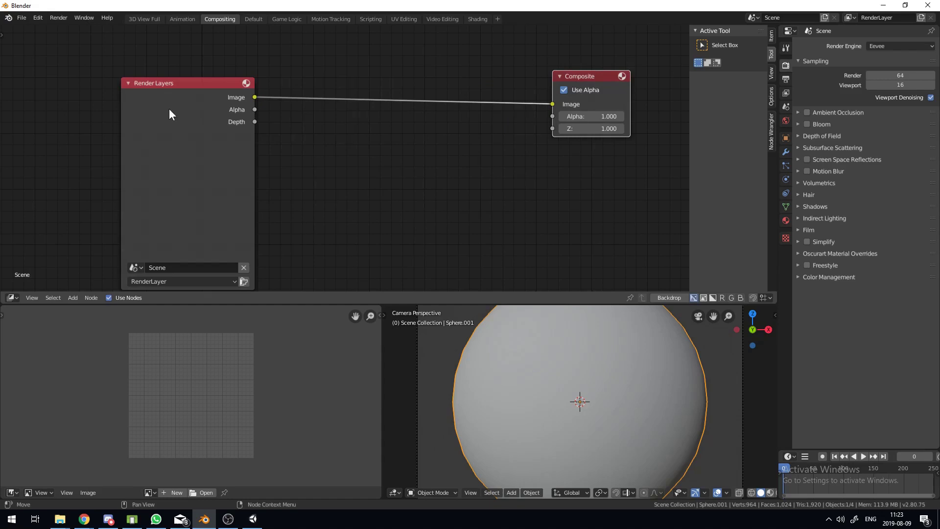
drag(169, 109, 119, 104)
Insert a Scale node and a duplicate Scale node between Render Layers and Composite
key(shift+a)
click(298, 135)
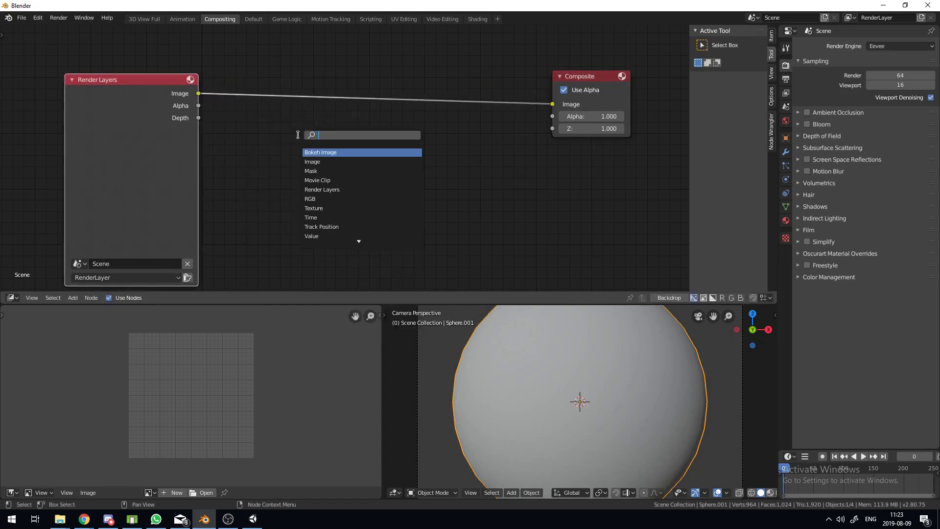
text(sc)
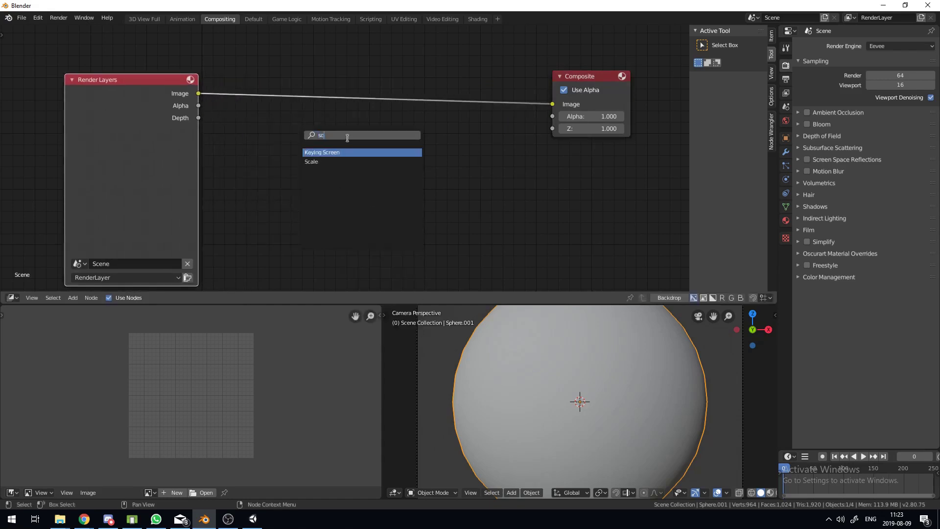
text(ale)
key(Return)
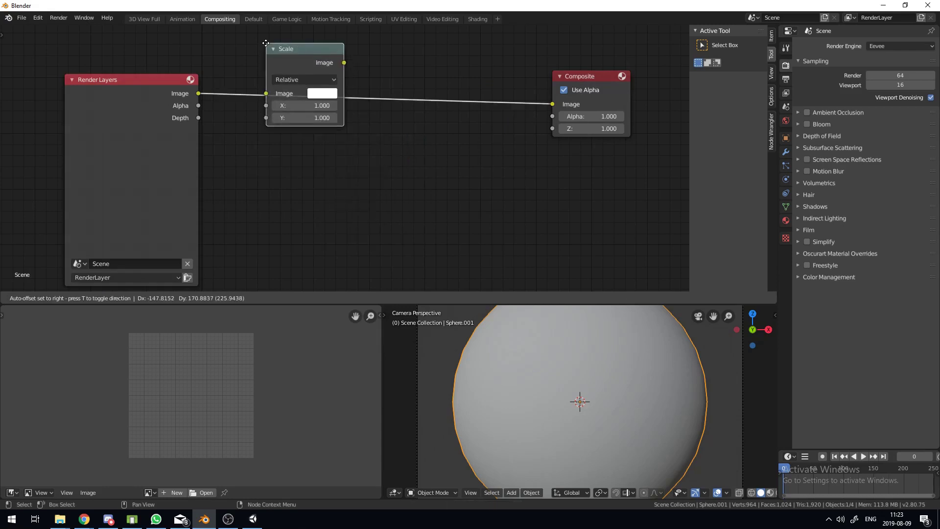
click(269, 58)
key(shift+d)
click(480, 103)
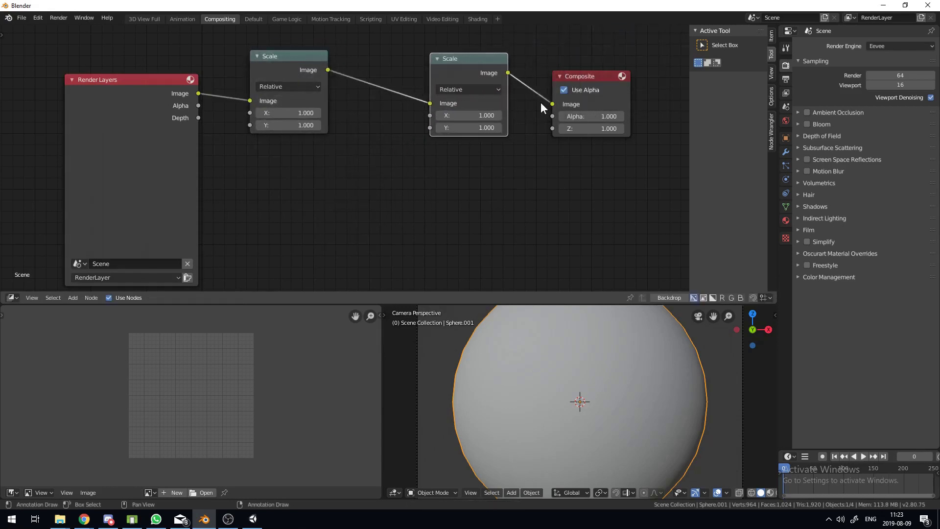
drag(436, 76, 507, 70)
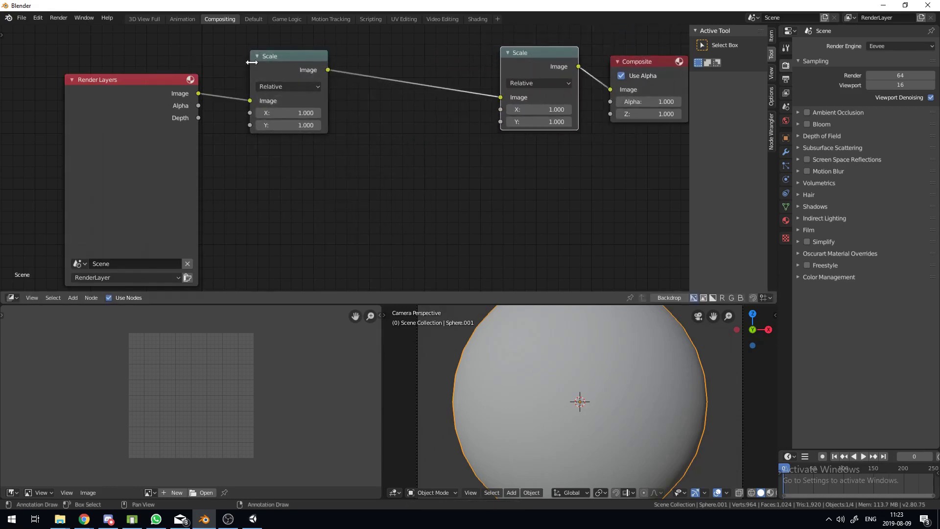
drag(266, 65, 245, 67)
Insert a Pixelate node between the two Scale nodes
key(shift+a)
click(428, 132)
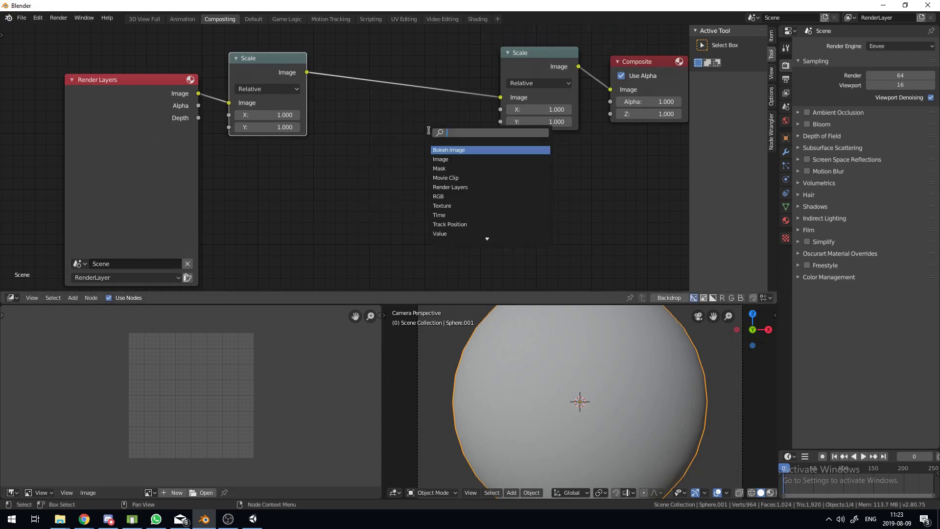
text(pi)
key(Return)
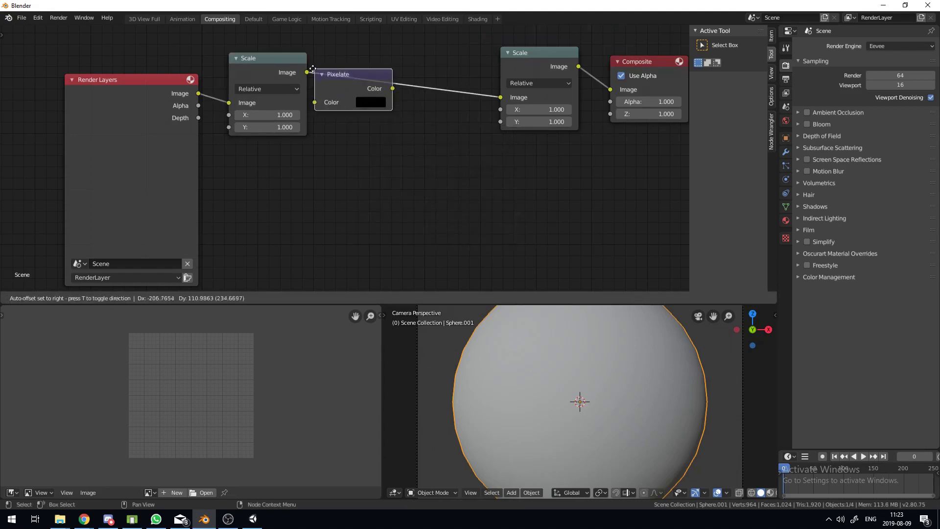
click(353, 57)
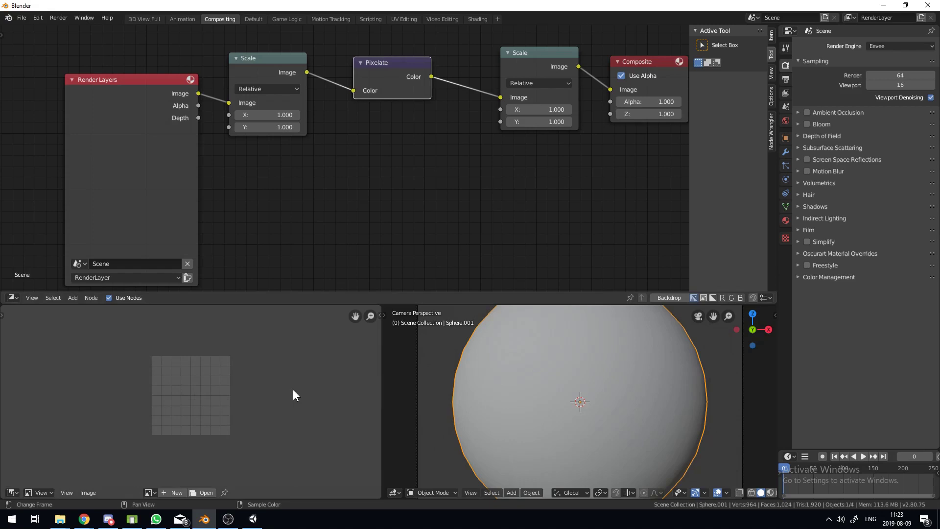
Render a preview with F12 and set the first Scale node's X and Y to 0.2
key(F12)
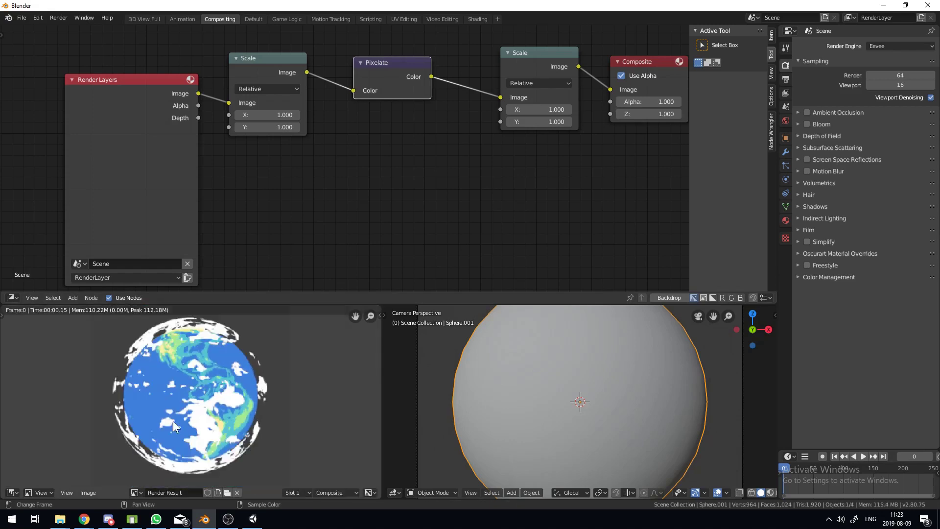
scroll(173, 422, down, 1)
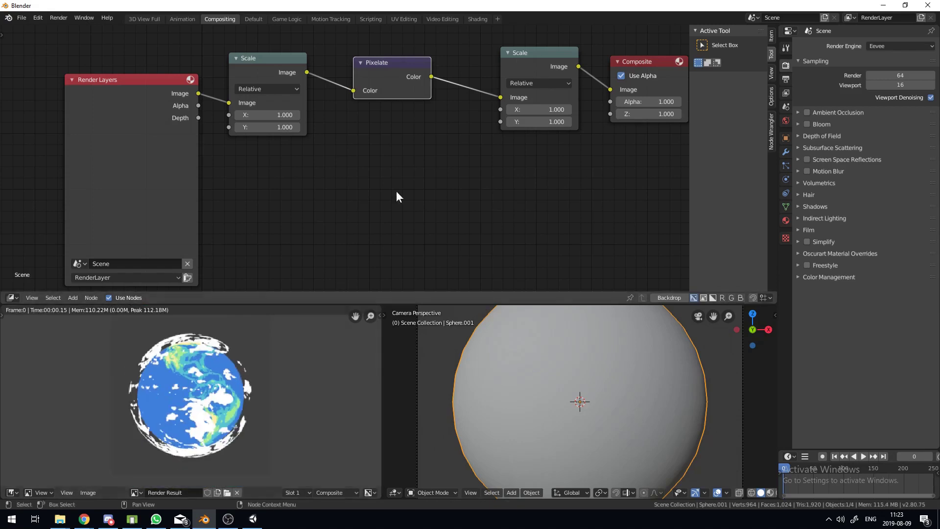
click(264, 113)
text(0.2)
key(Return)
click(272, 127)
text(0.)
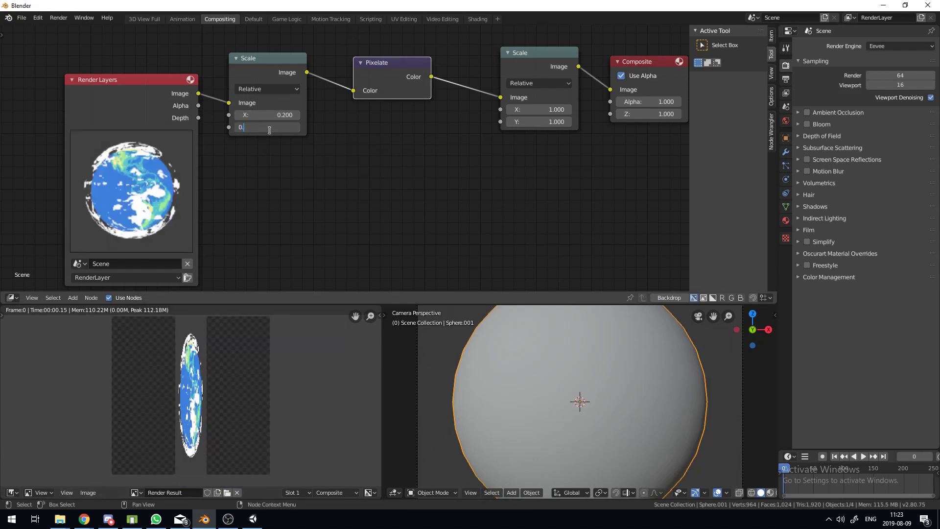
text(2)
key(Return)
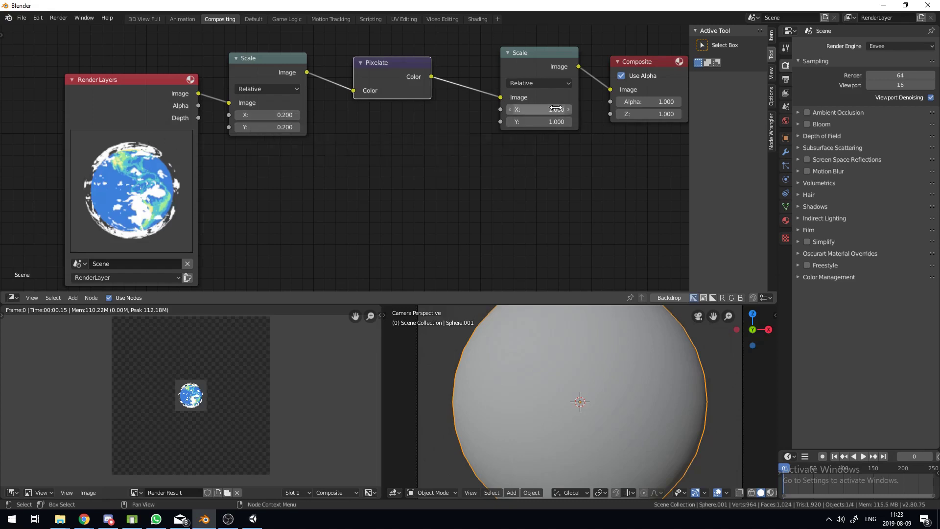
Set the second Scale node's X and Y to 5
click(537, 106)
text(5)
key(Tab)
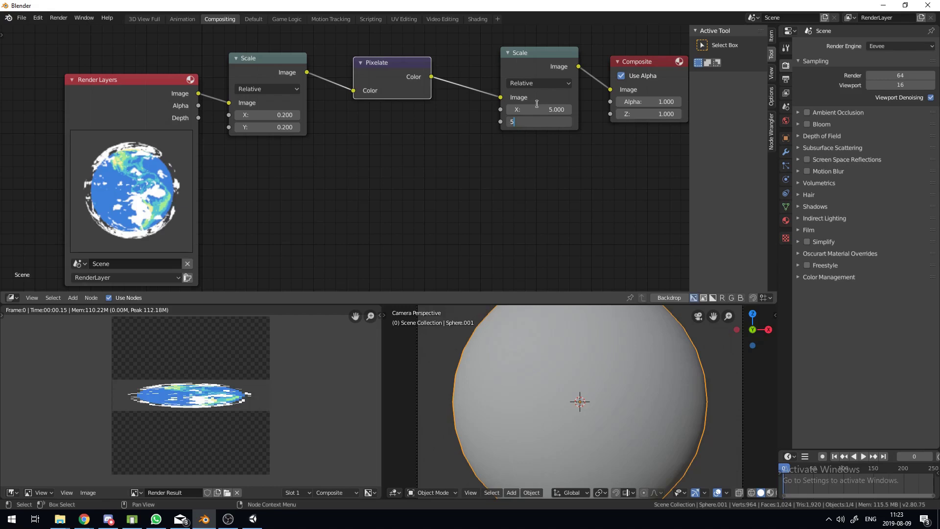
text(5)
key(Return)
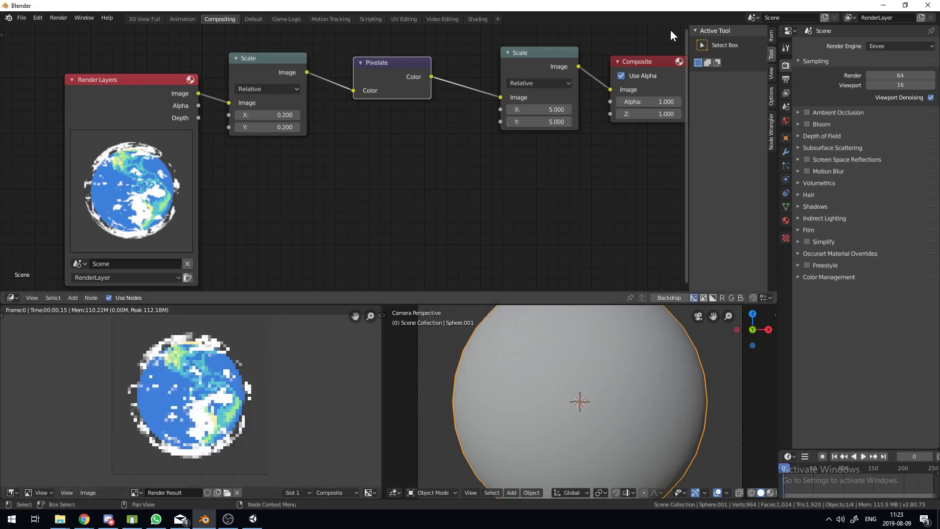
Line up the Pixelate and first Scale nodes neatly in the chain
drag(398, 70, 422, 74)
drag(267, 86, 289, 99)
mouse_move(412, 68)
mouse_down()
mouse_move(425, 91)
mouse_move(414, 75)
mouse_up()
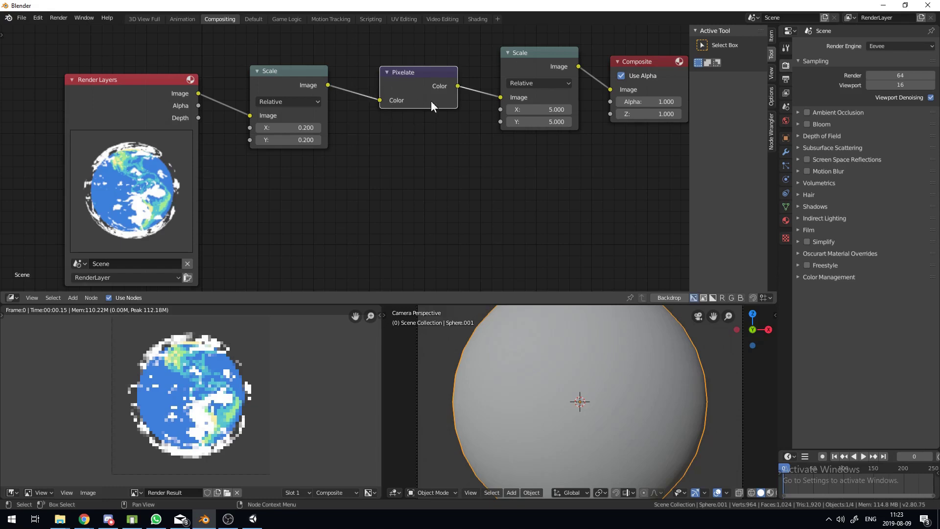
scroll(214, 357, up, 2)
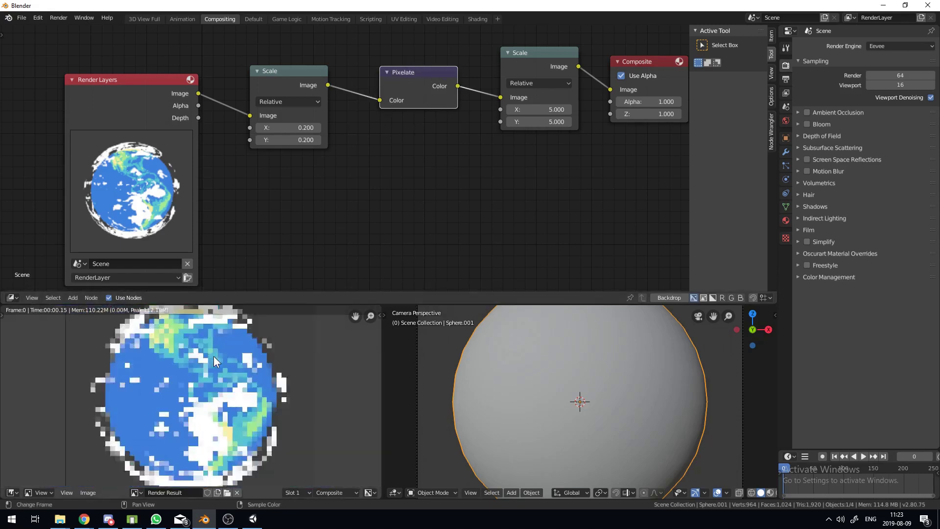
scroll(218, 375, down, 2)
scroll(218, 373, up, 7)
scroll(217, 372, down, 7)
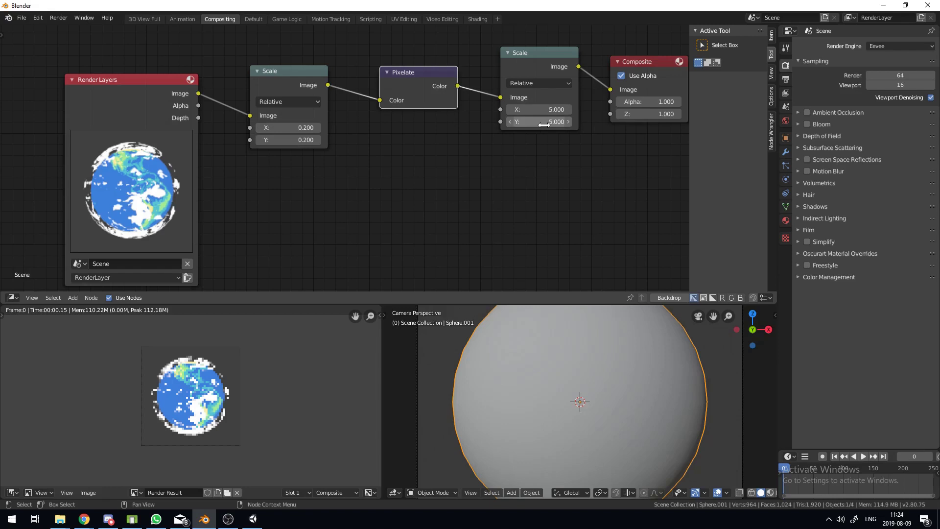
scroll(195, 393, up, 3)
scroll(224, 391, down, 3)
Try a downscale of 0.1 on the first Scale node and an upscale of 10 on the second
click(269, 127)
text(1)
key(Tab)
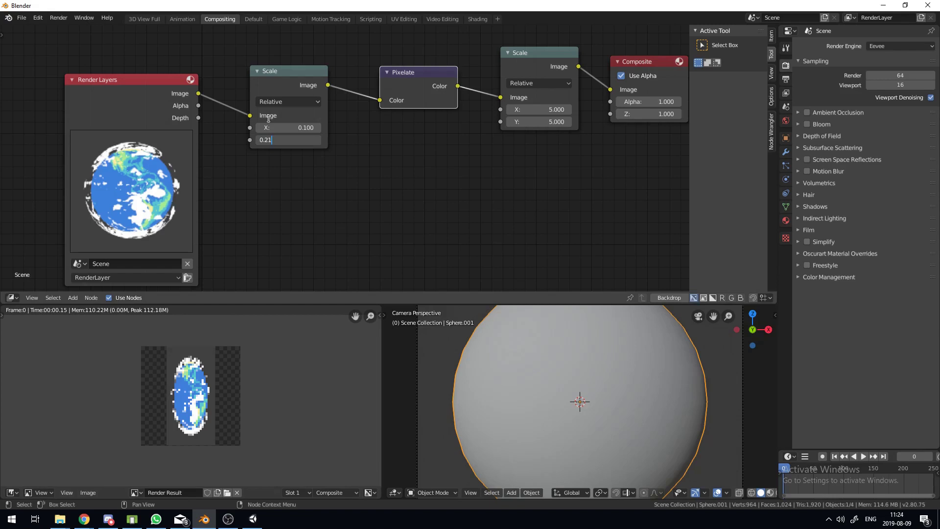
key(Return)
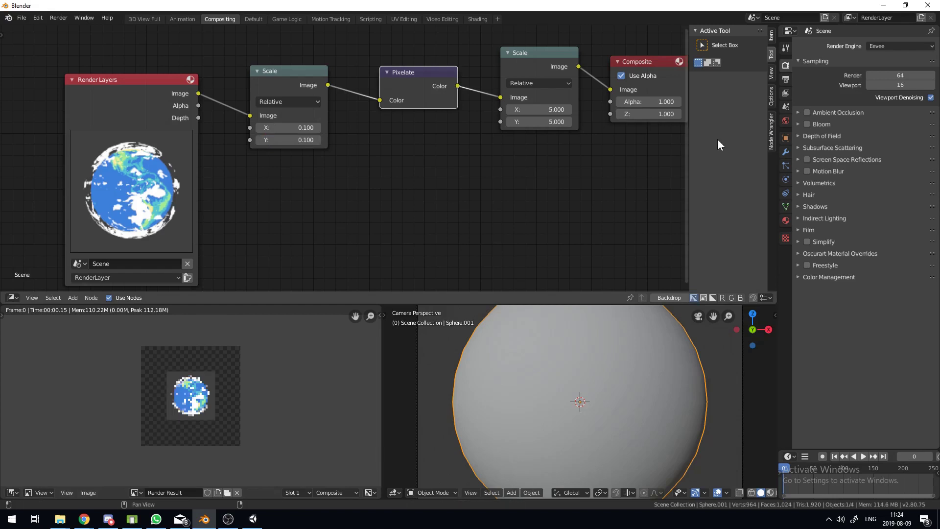
click(548, 109)
text(10)
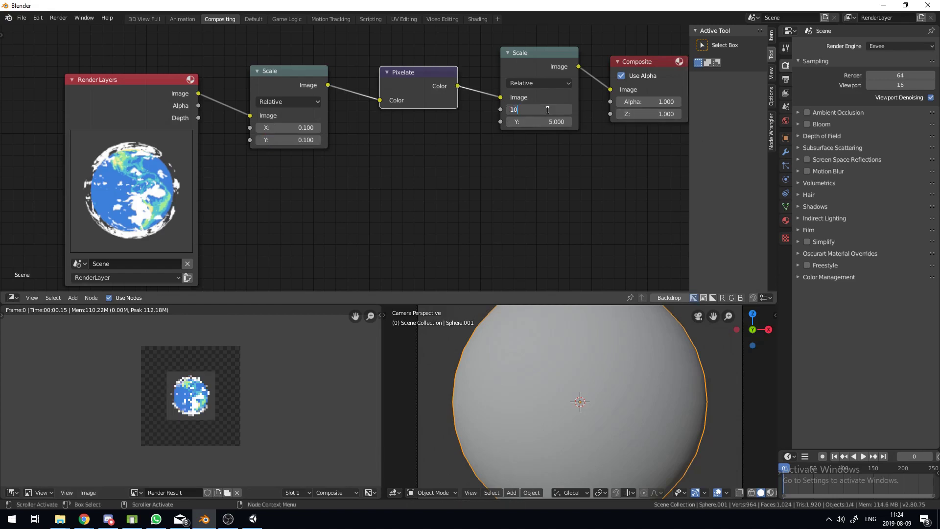
key(Tab)
text(10)
key(Return)
Set the first Scale node's X and Y to 0.3, checking the Output dimensions
scroll(169, 399, up, 2)
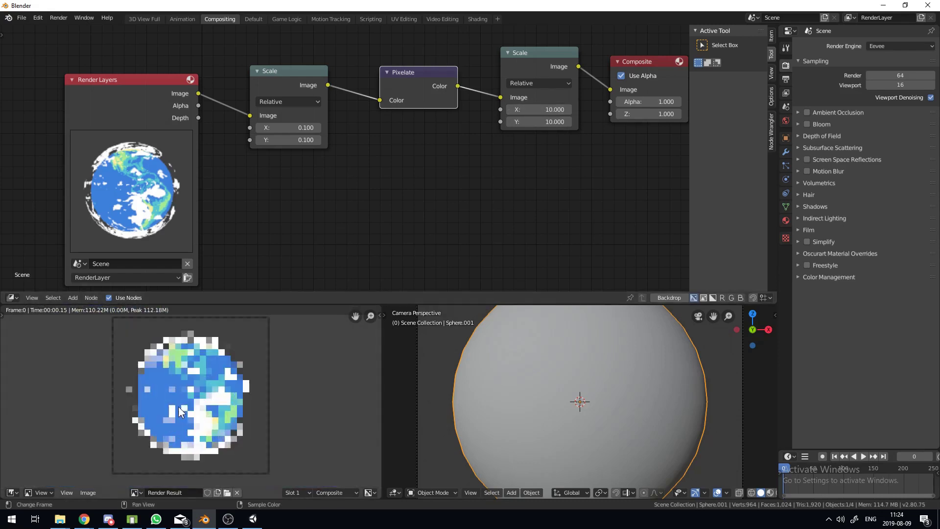
scroll(166, 372, up, 3)
scroll(201, 419, down, 3)
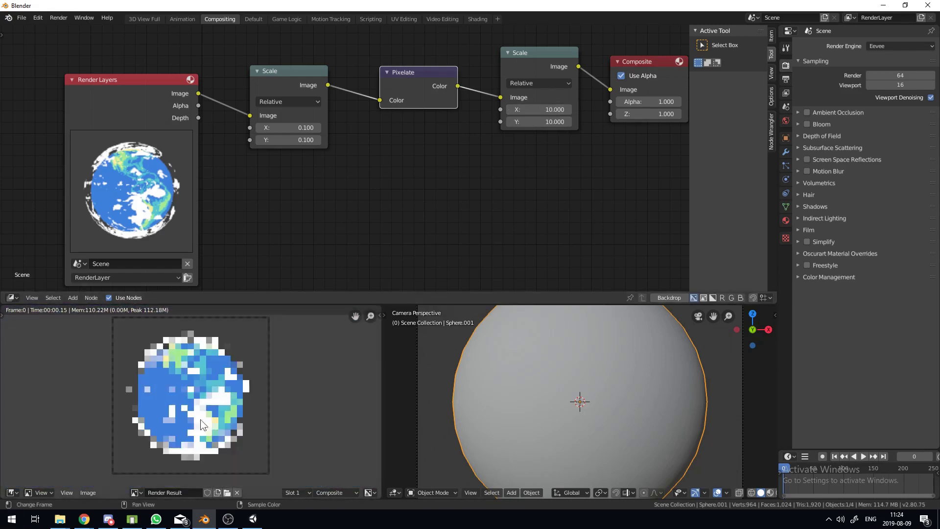
click(296, 127)
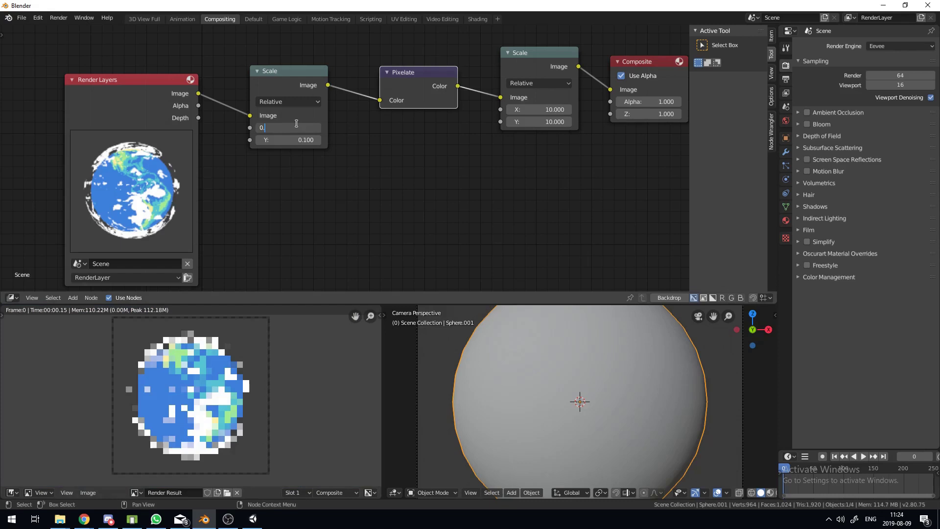
text(0.)
key(Return)
click(786, 78)
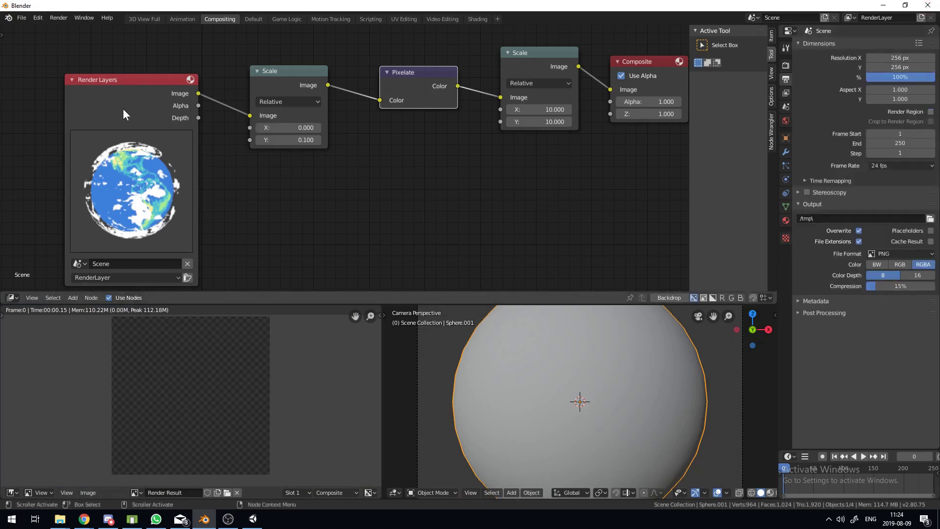
scroll(250, 205, up, 3)
click(270, 111)
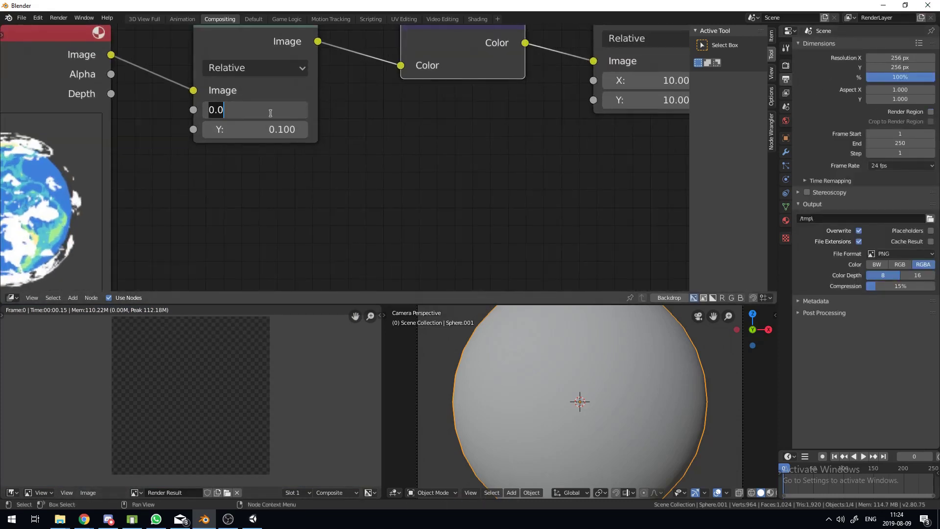
text(0.3)
key(Tab)
text(0)
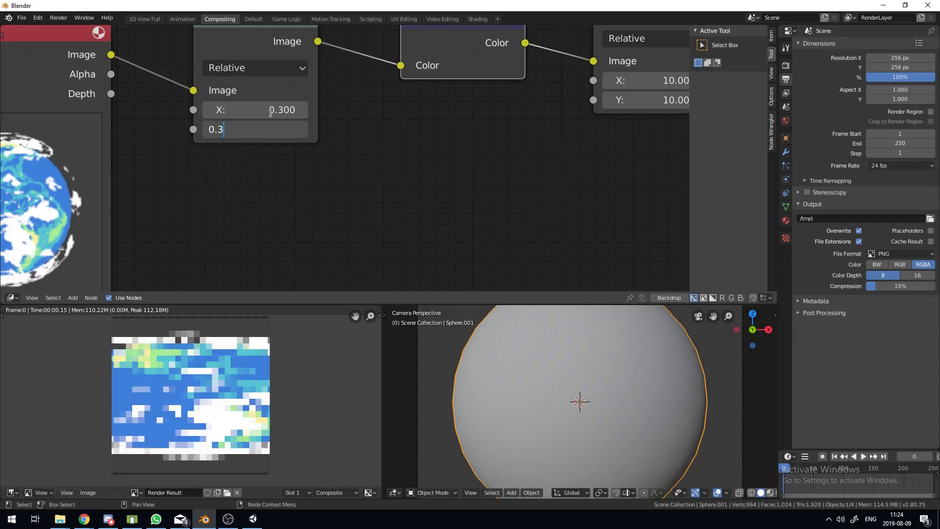
text(.3)
key(Return)
Set the second Scale node's X and Y to 3.33
scroll(347, 95, down, 2)
click(566, 101)
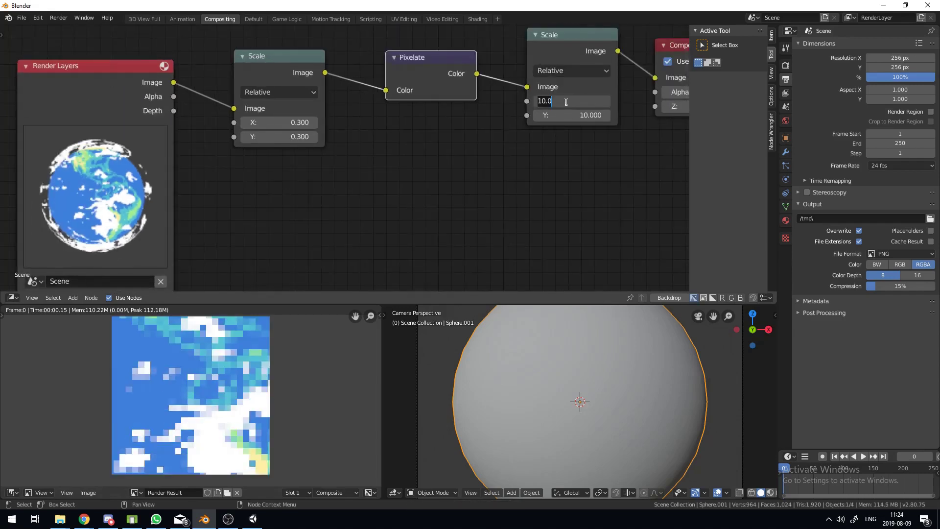
text(3.33)
key(Tab)
text(3.33)
key(Return)
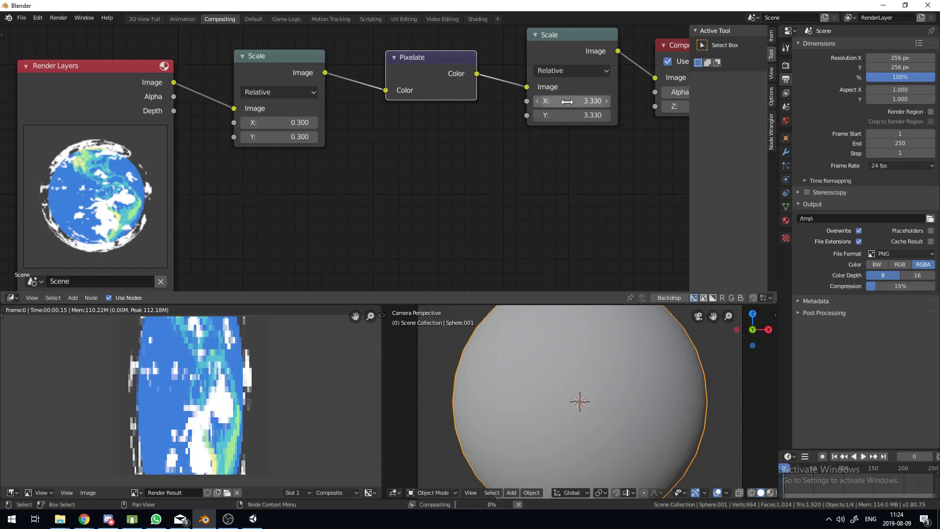
Freely rotate the Earth sphere to a new orientation
scroll(198, 388, down, 3)
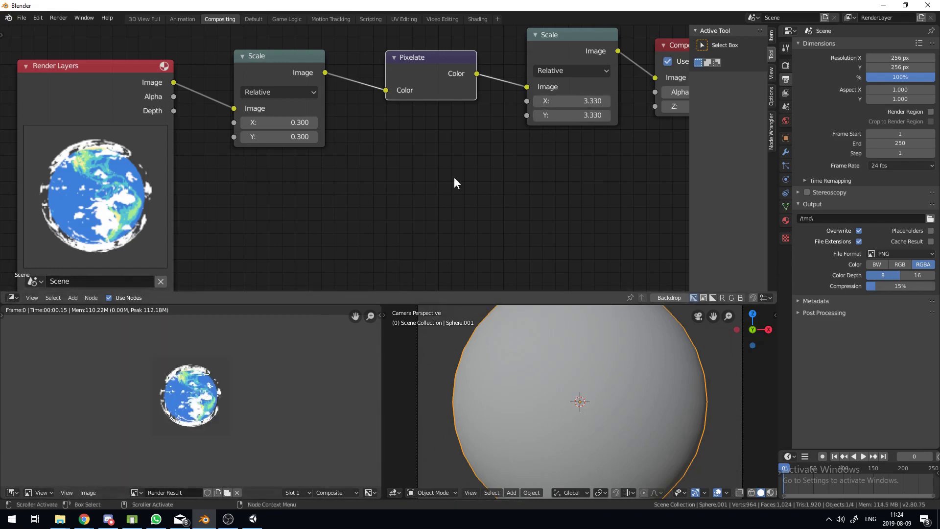
scroll(231, 387, up, 6)
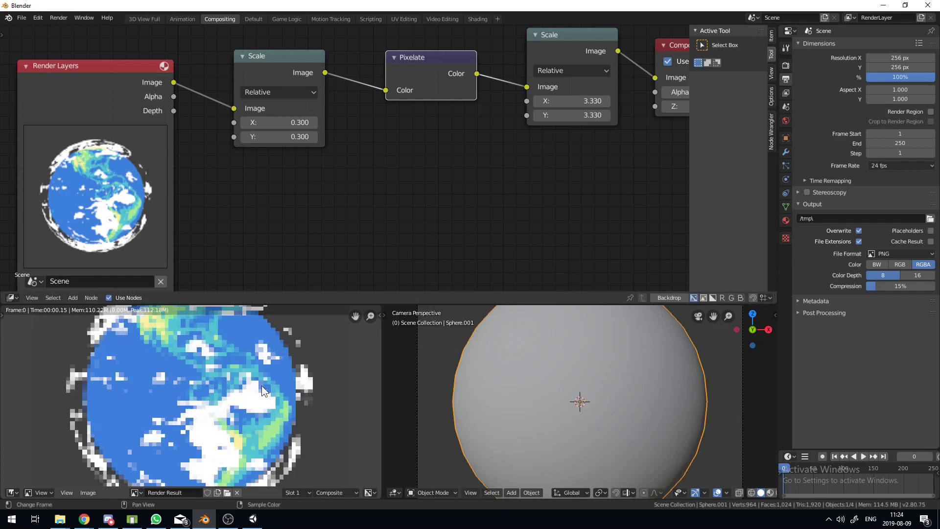
scroll(223, 376, down, 6)
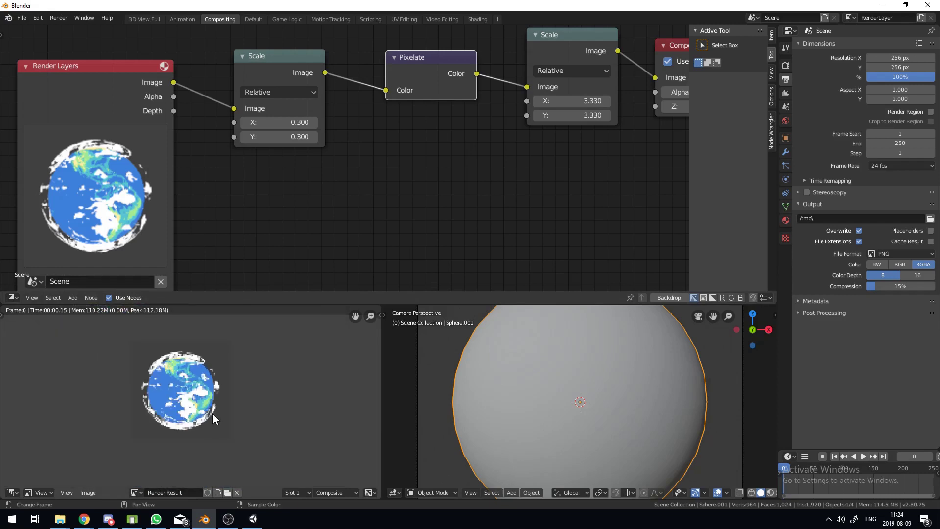
key(r)
key(r)
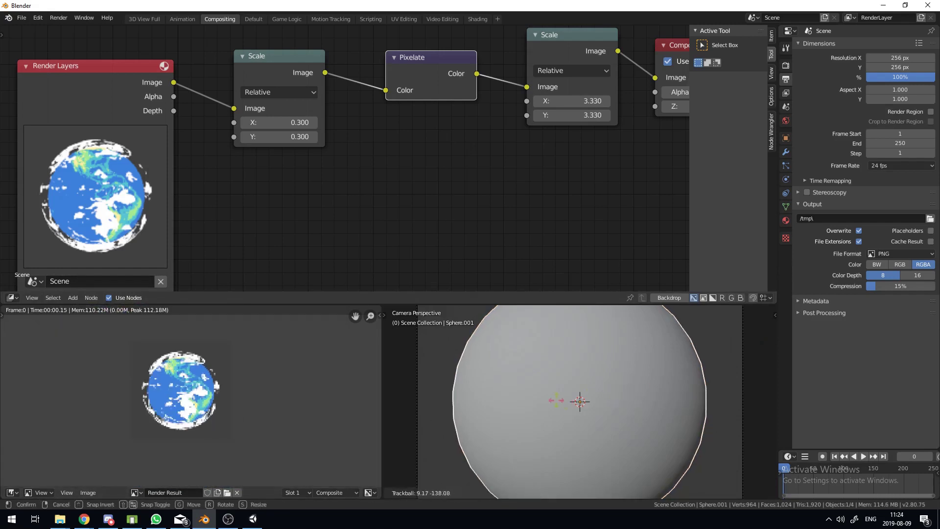
click(553, 400)
scroll(252, 380, up, 2)
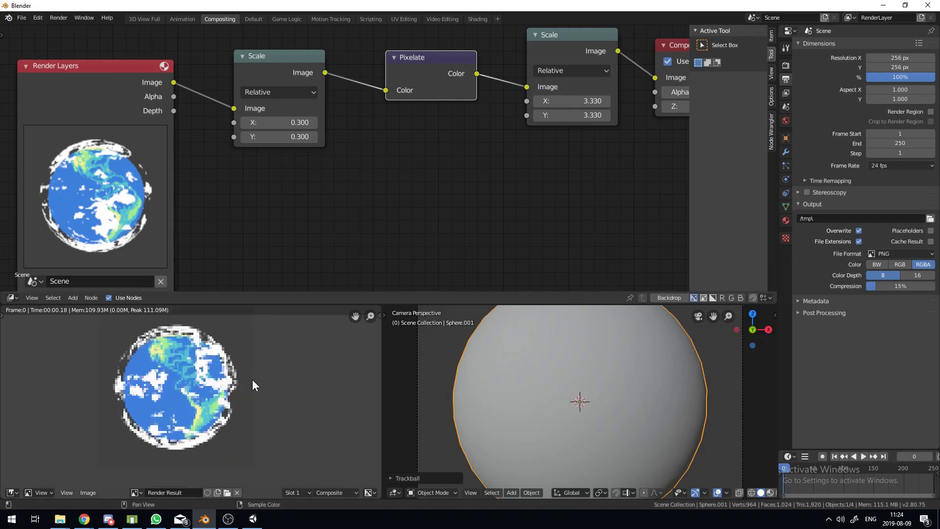
Set the first Scale node's X and Y to 0.4
click(274, 122)
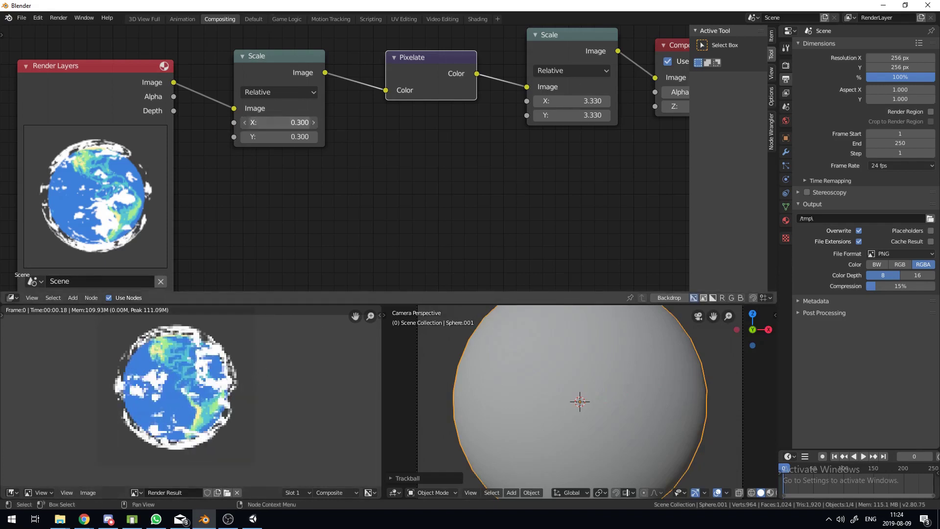
text(0.5)
key(Tab)
text(0.5)
key(Tab)
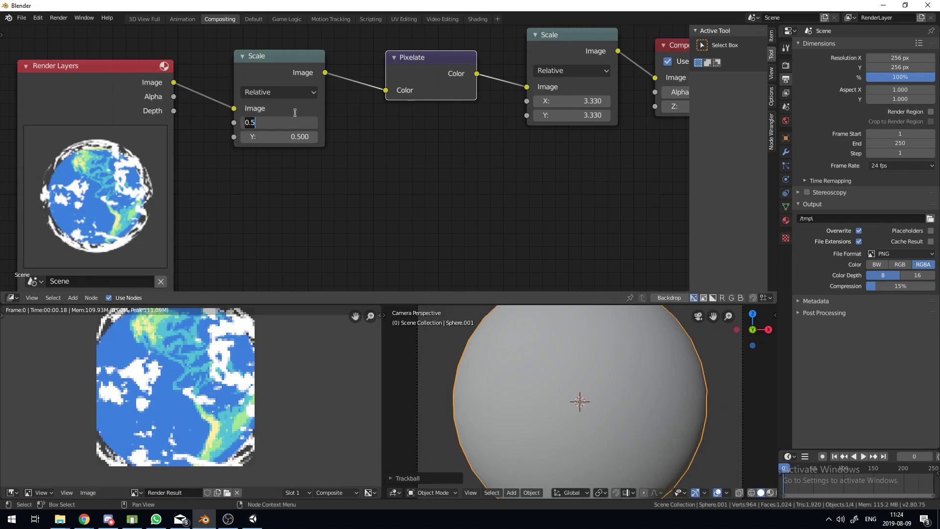
text(0.4)
key(Tab)
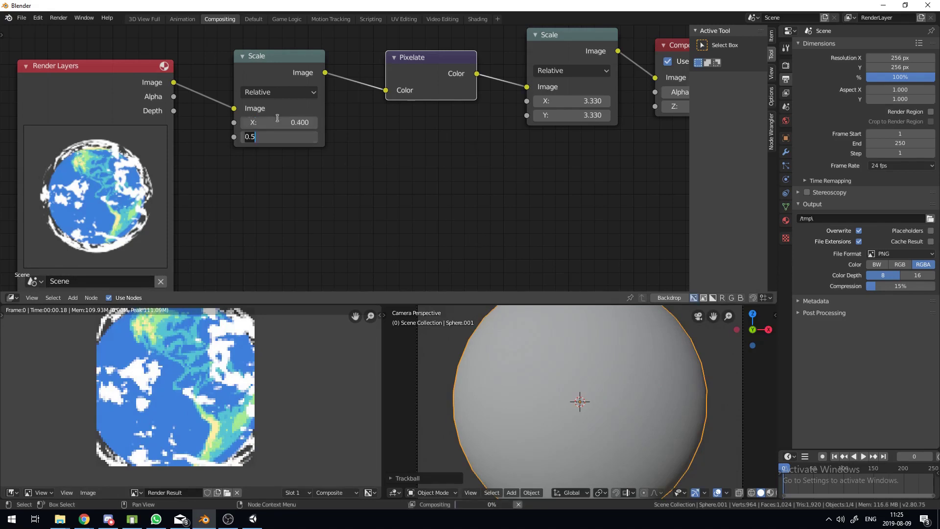
text(0.)
key(Return)
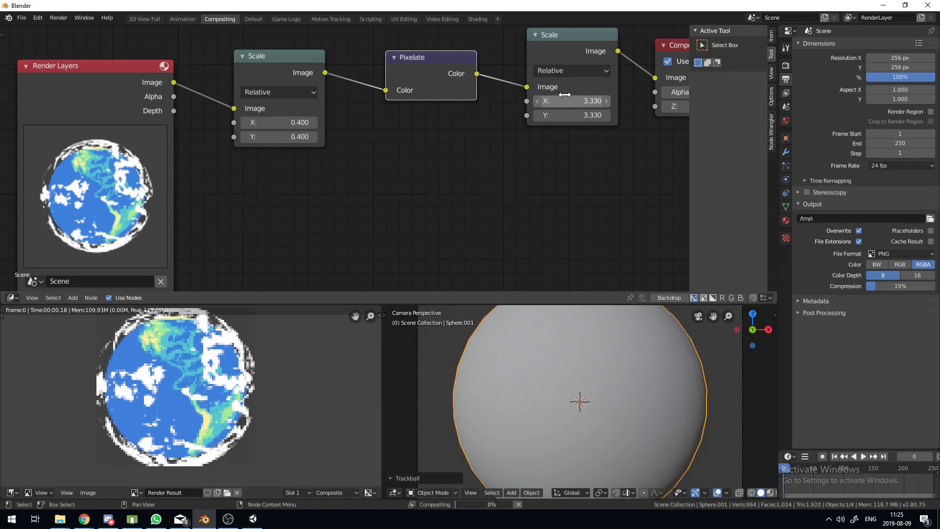
Set the second Scale node's X and Y to 2.5
click(574, 101)
text(2.5)
key(Tab)
text(2.5)
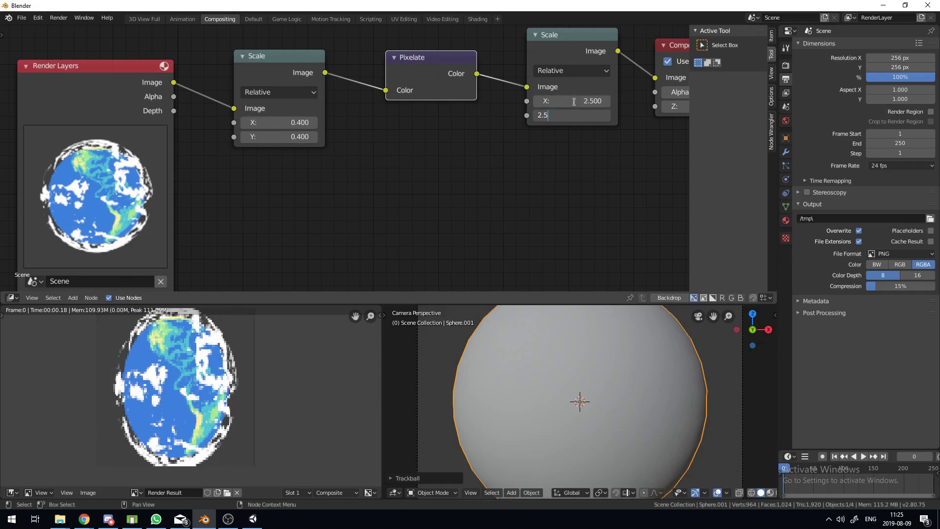
key(Return)
scroll(198, 385, up, 5)
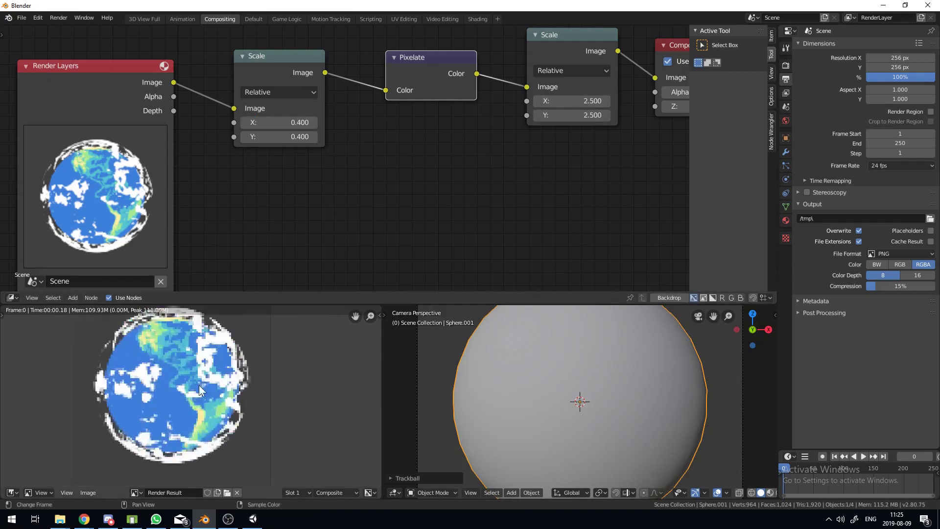
scroll(207, 418, down, 7)
scroll(261, 384, up, 4)
scroll(642, 392, down, 4)
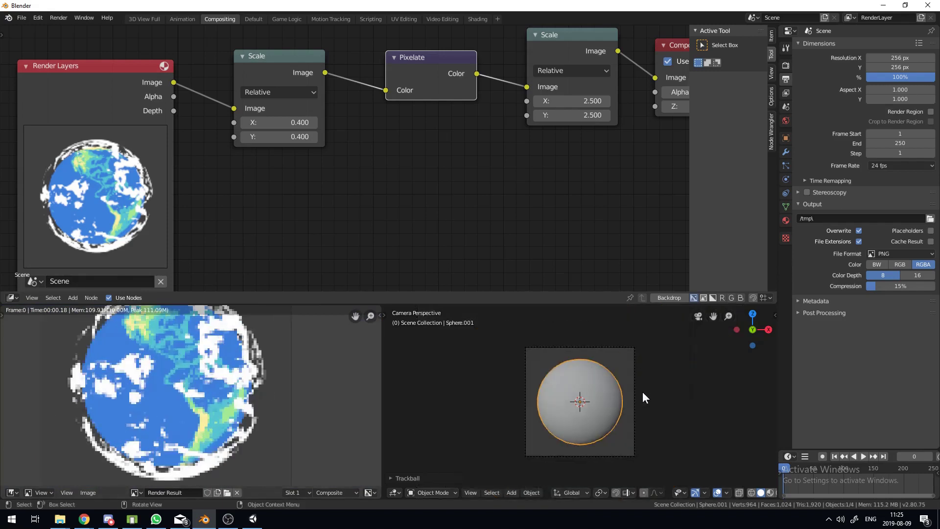
scroll(213, 357, up, 5)
scroll(213, 357, down, 8)
scroll(214, 357, up, 5)
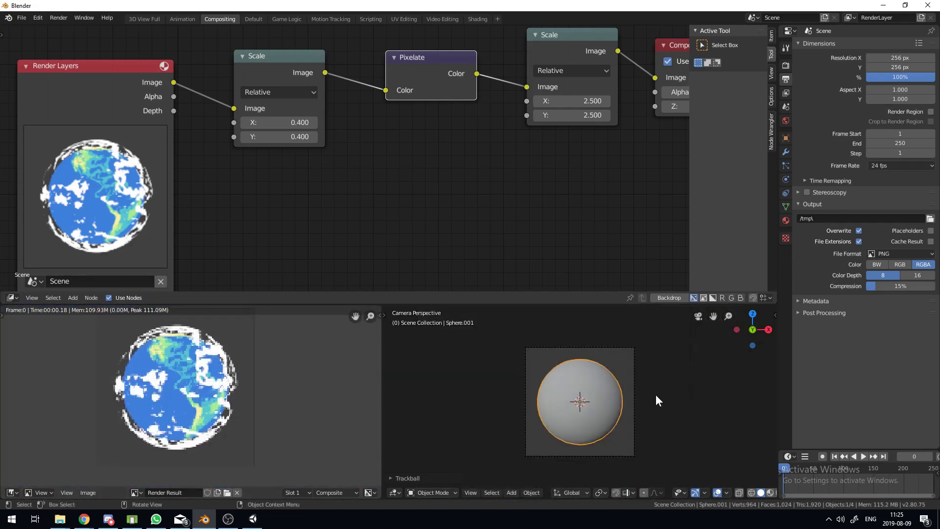
scroll(626, 398, up, 2)
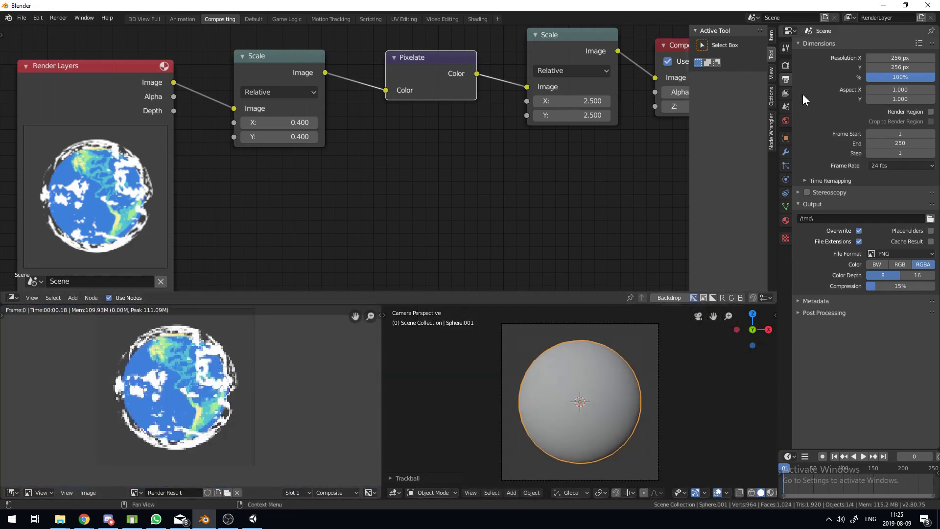
Enable a transparent Film background in the Render properties
click(786, 96)
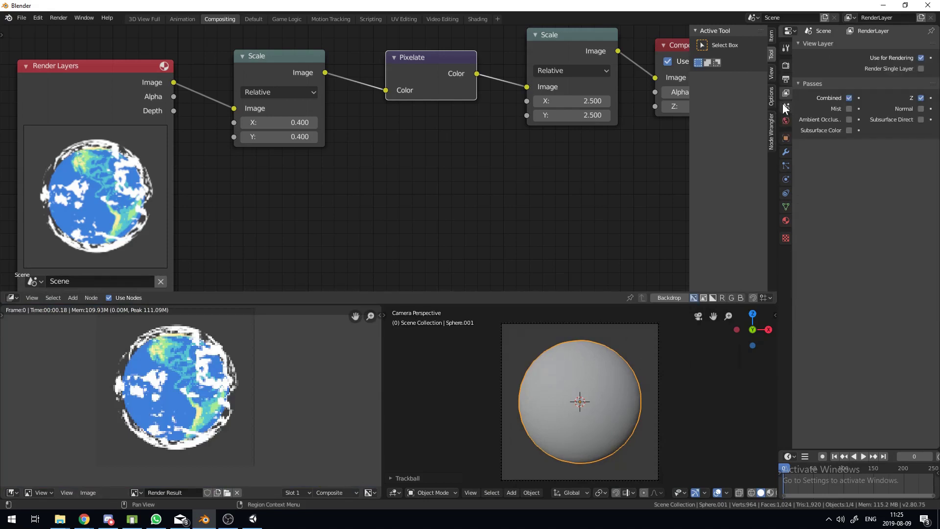
click(783, 104)
click(784, 114)
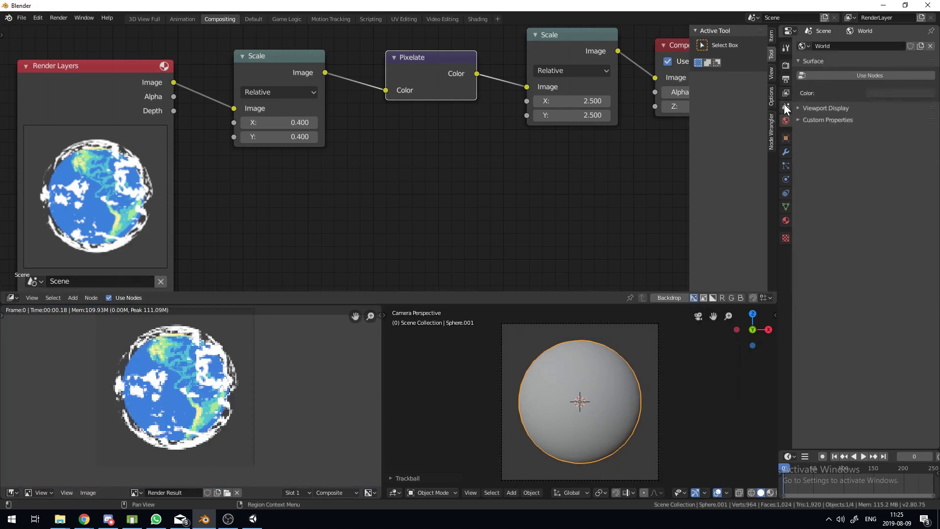
click(784, 105)
click(782, 80)
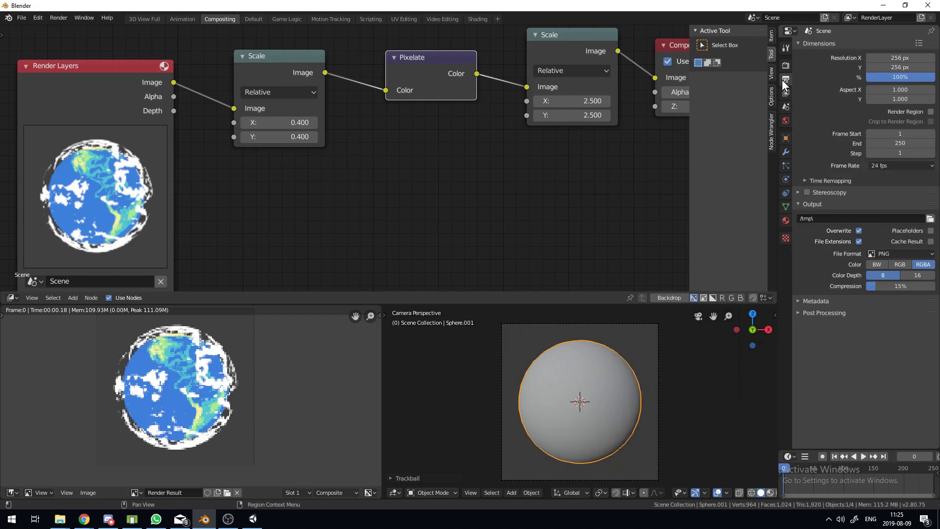
click(785, 66)
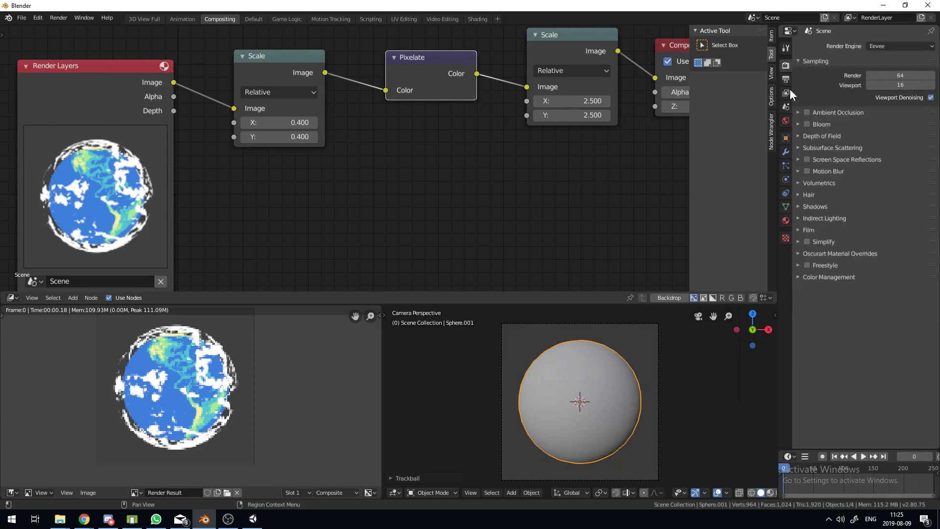
click(804, 230)
click(921, 255)
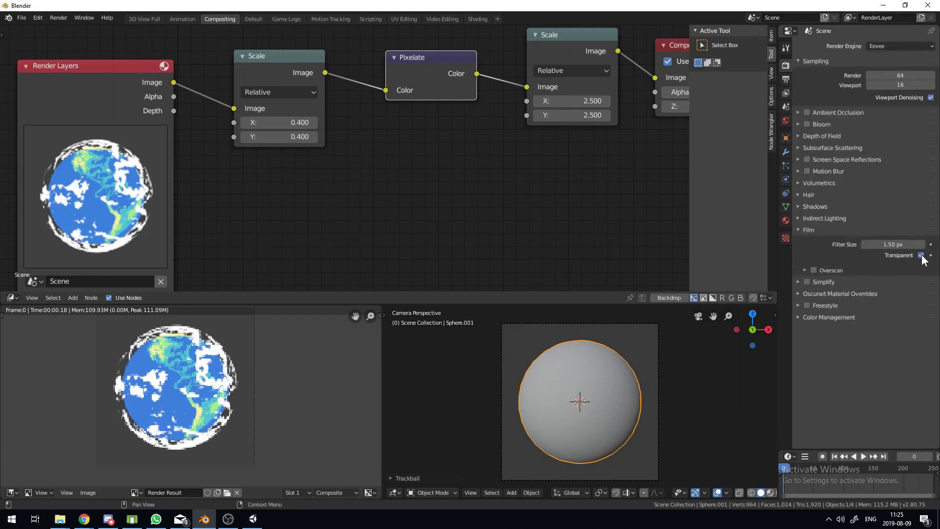
Zoom and pan the render result to inspect the pixelated Earth with clouds
scroll(216, 390, down, 2)
scroll(195, 372, up, 3)
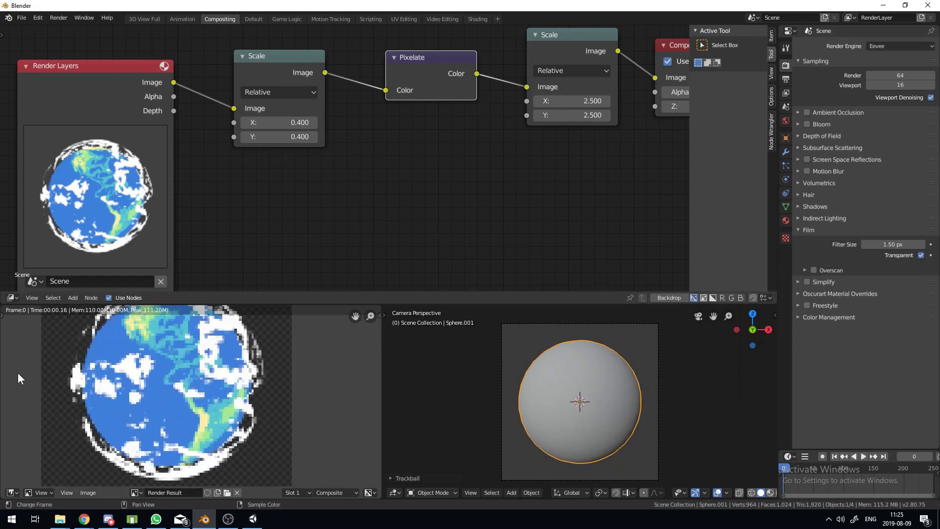
scroll(17, 372, down, 3)
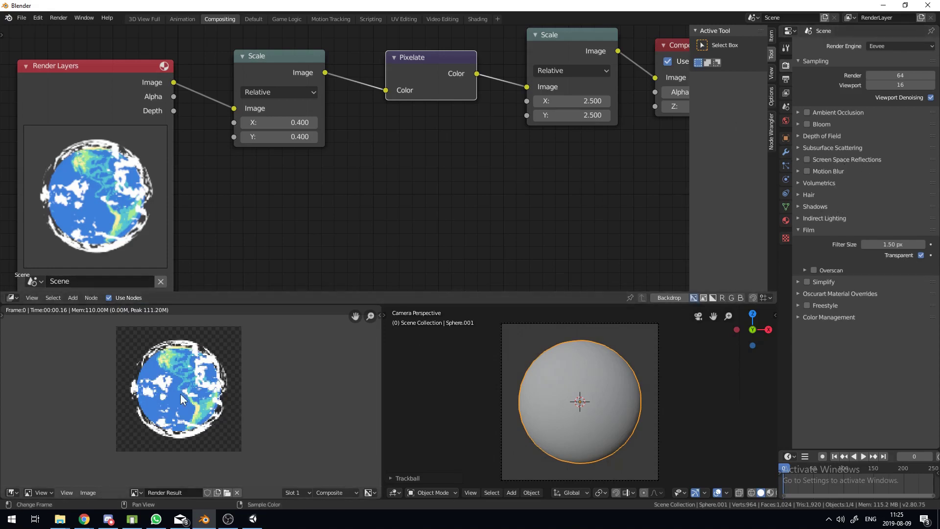
scroll(125, 336, up, 1)
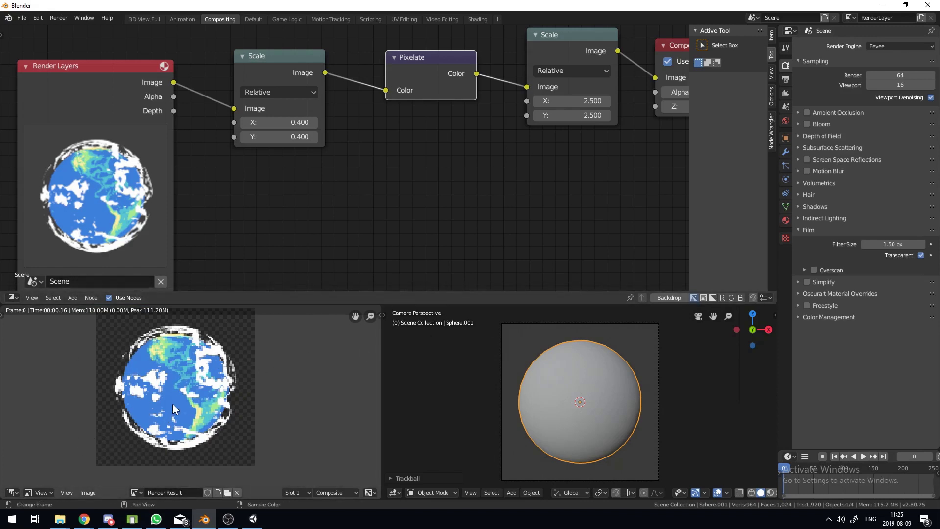
scroll(113, 372, up, 4)
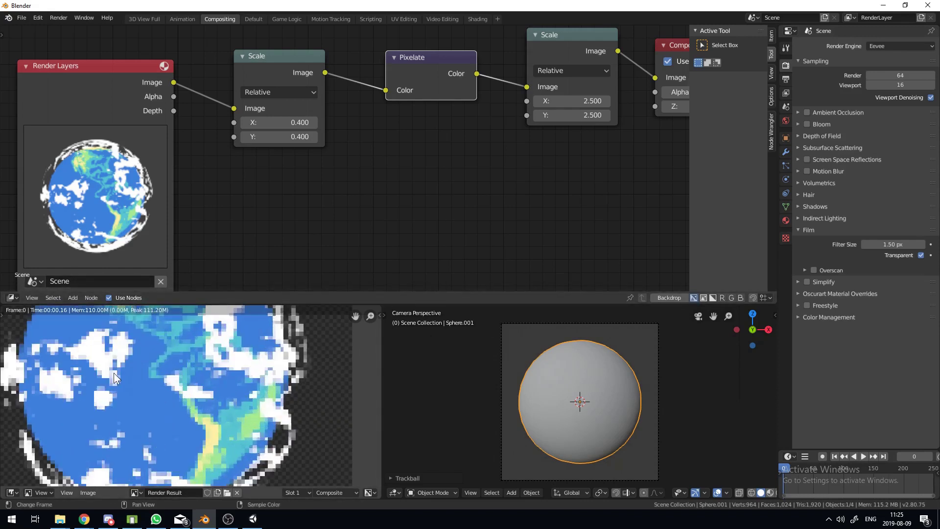
scroll(77, 376, down, 5)
middle_drag(208, 368, 198, 379)
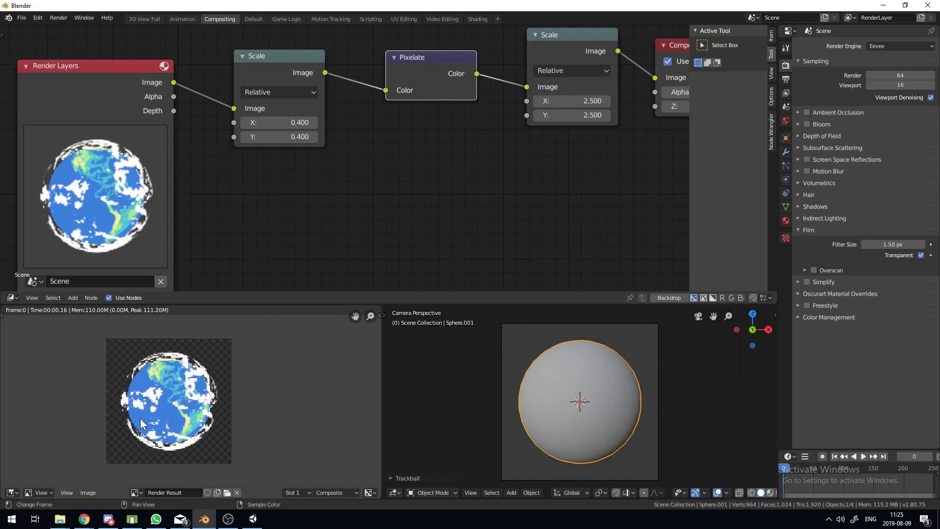
scroll(212, 397, up, 2)
scroll(224, 401, down, 1)
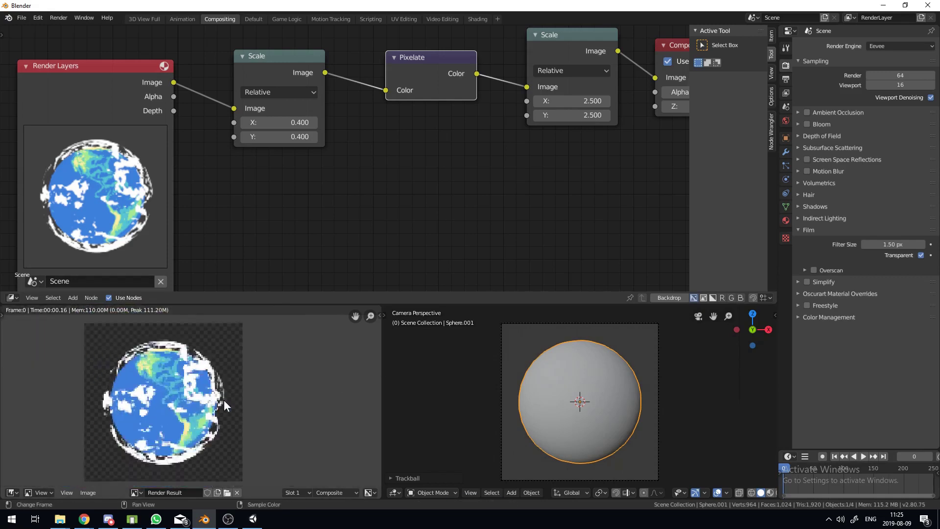
scroll(224, 401, down, 1)
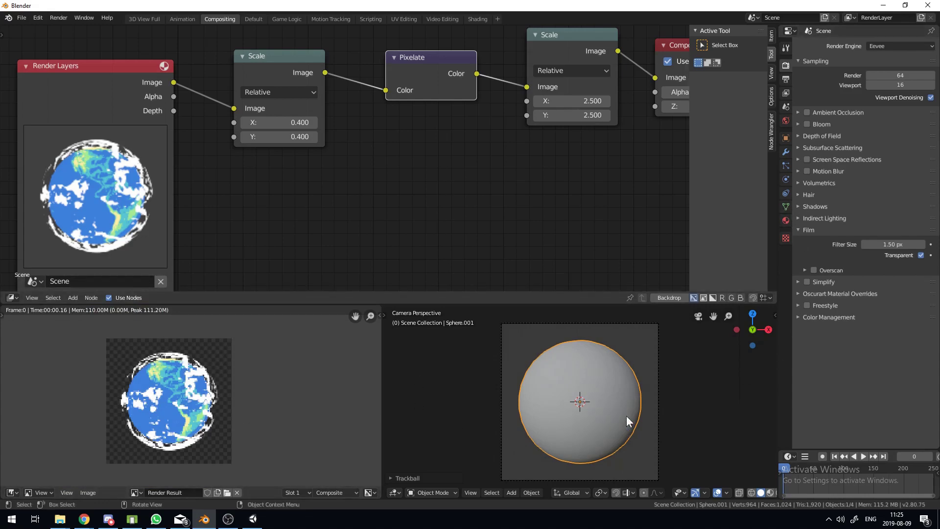
Limit the animation to frames 1–30 by setting the End frame to 30
click(249, 18)
middle_drag(484, 243, 535, 279)
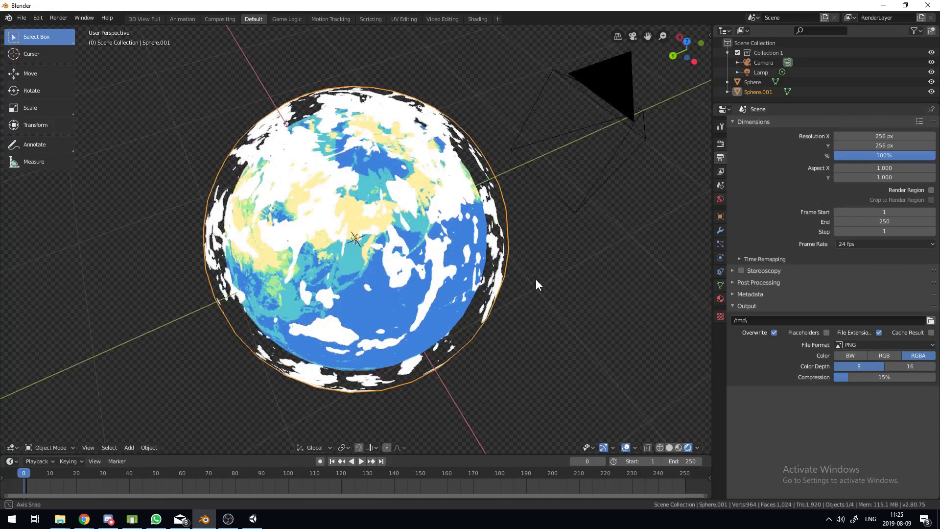
click(720, 144)
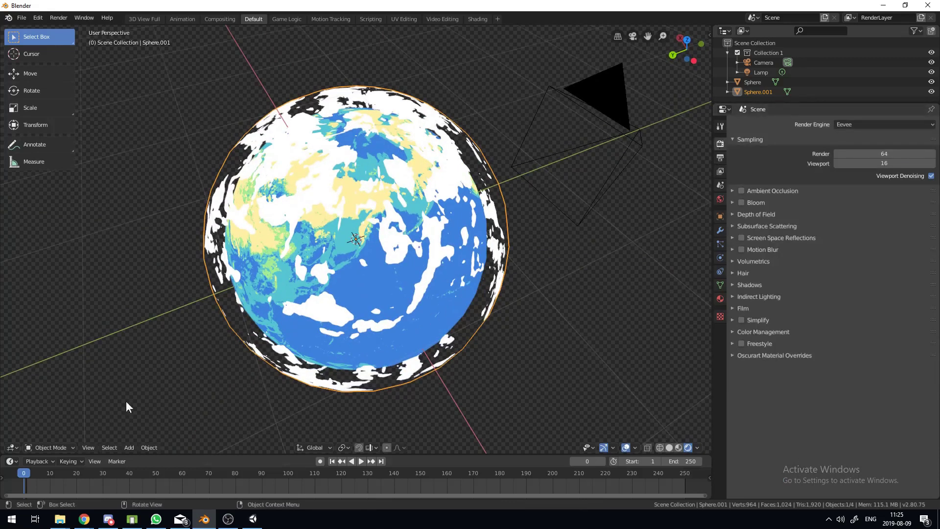
click(27, 474)
click(676, 461)
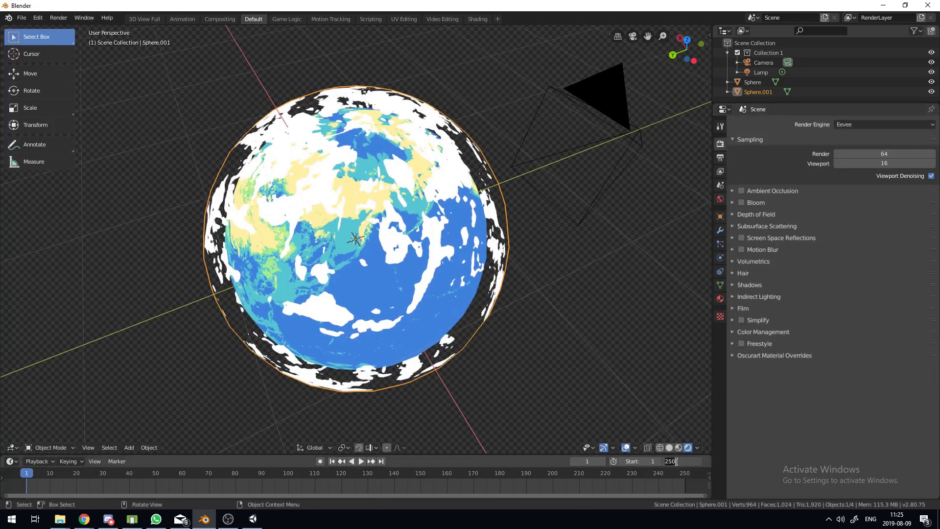
key(Return)
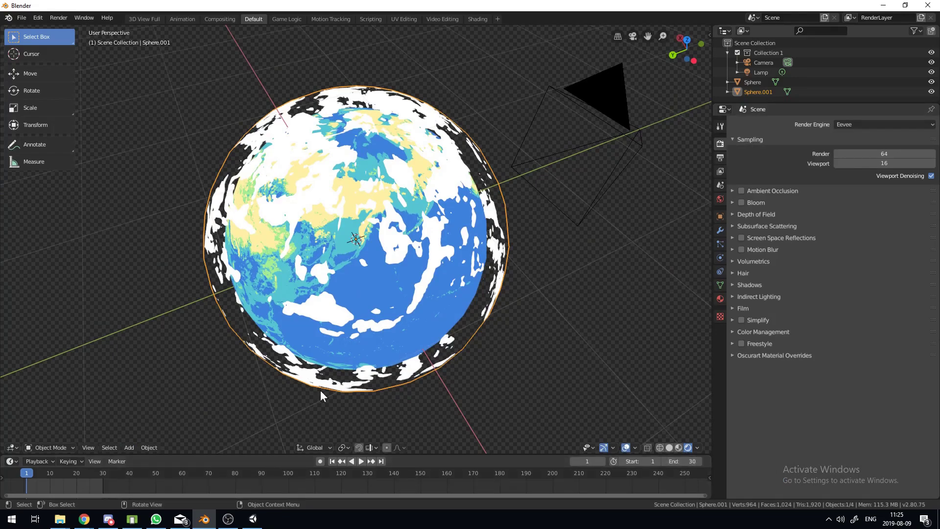
Rotate the cloud and Earth spheres about Z to new starting orientations
middle_drag(638, 325, 519, 234)
key(r)
key(z)
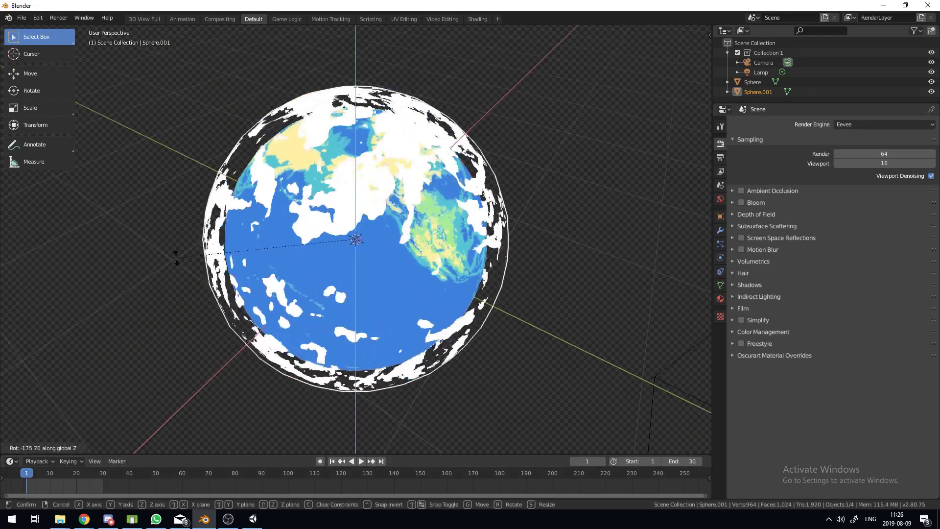
click(439, 275)
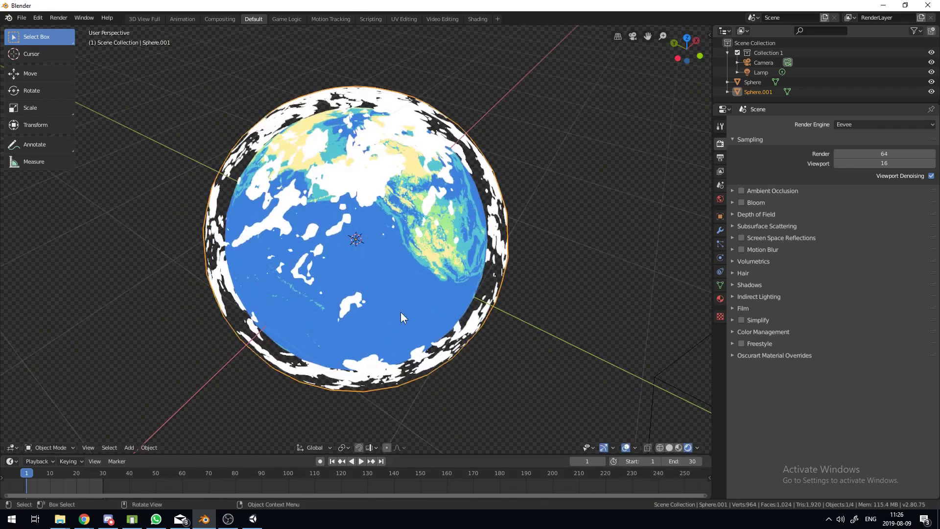
click(752, 82)
key(r)
key(z)
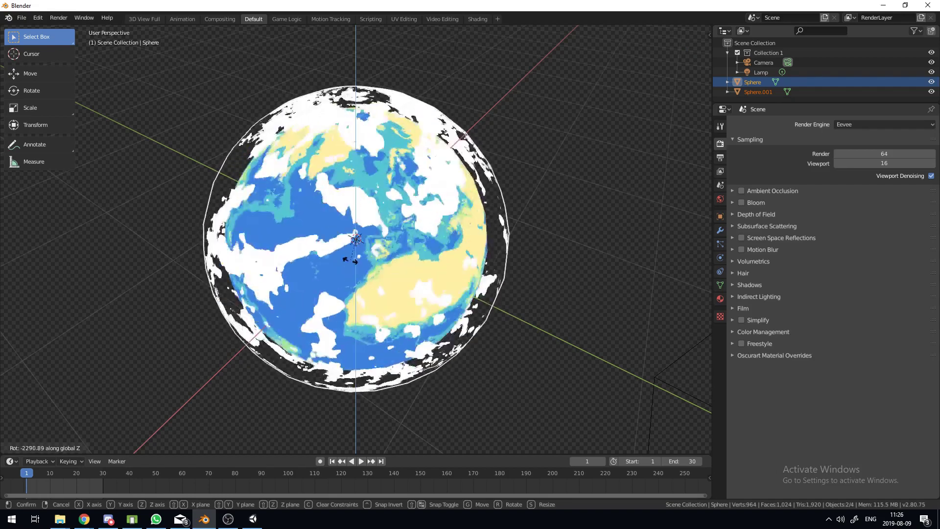
click(529, 168)
click(486, 182)
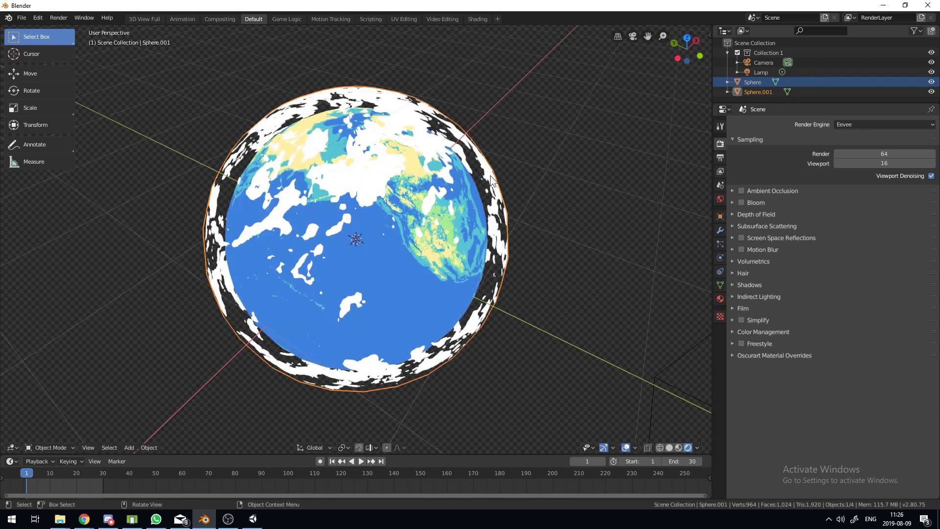
key(r)
key(z)
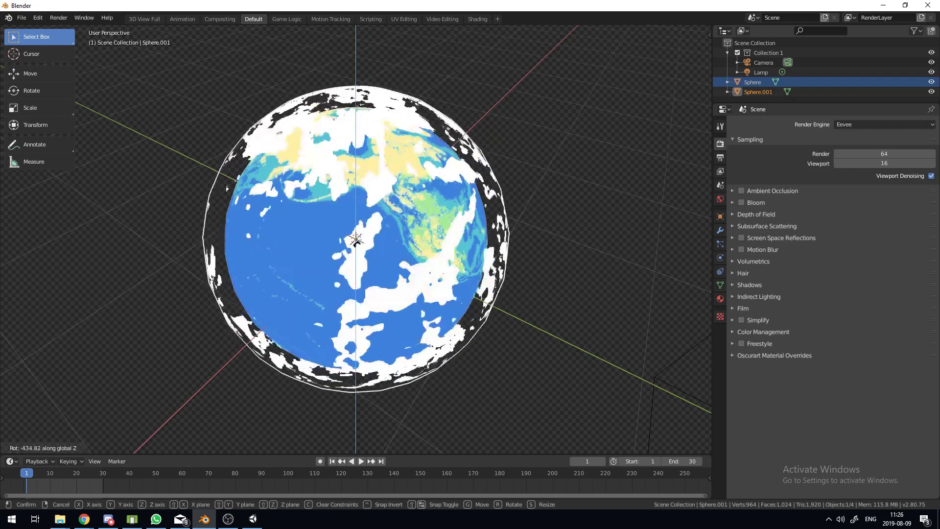
click(486, 228)
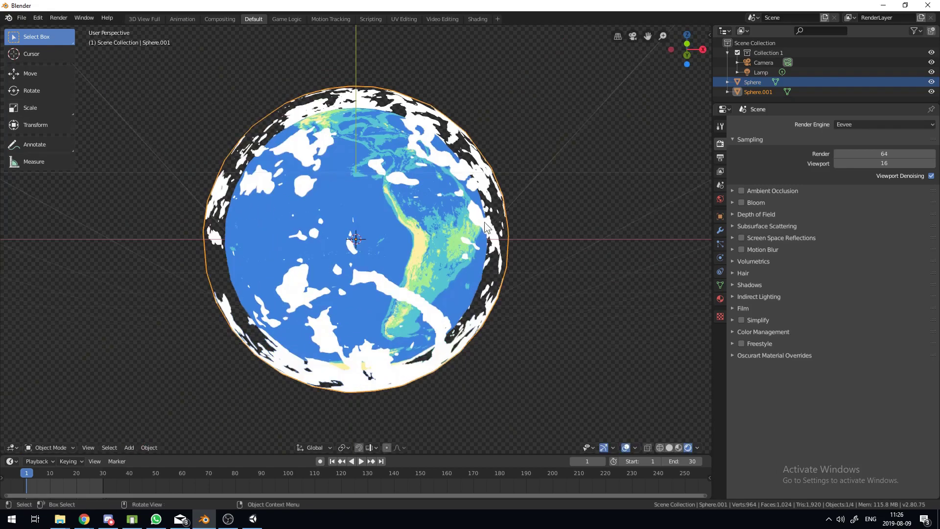
From a new view angle, adjust the cloud and Earth spheres' Z rotations again
middle_drag(484, 227, 461, 338)
scroll(409, 262, down, 2)
middle_drag(410, 262, 522, 276)
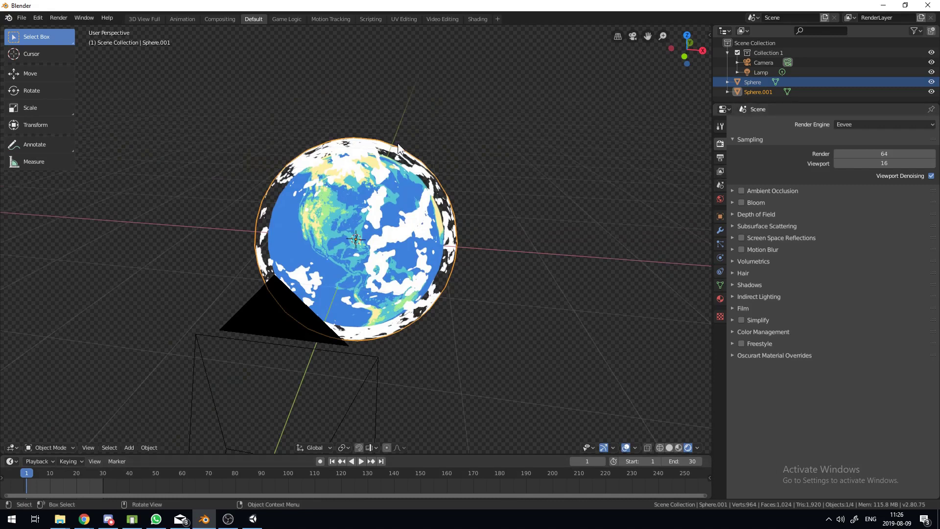
middle_drag(441, 331, 505, 405)
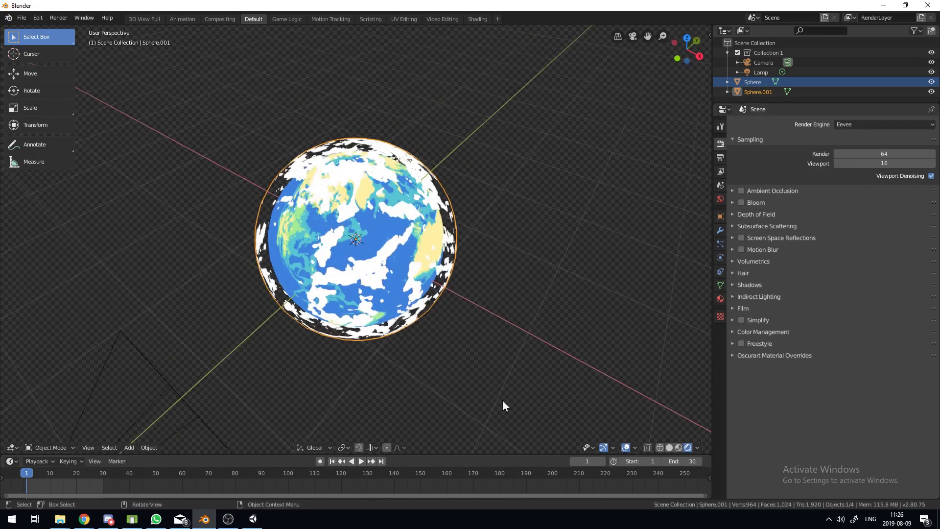
key(r)
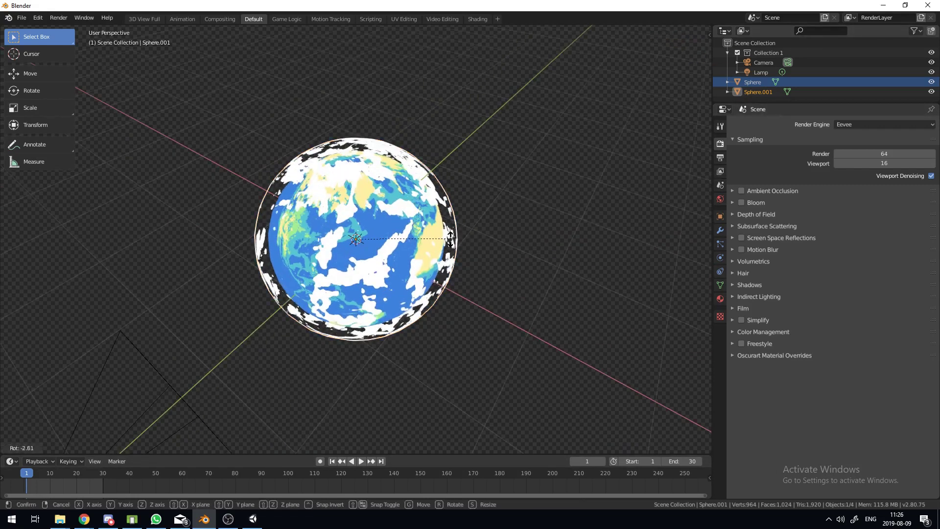
key(z)
click(465, 315)
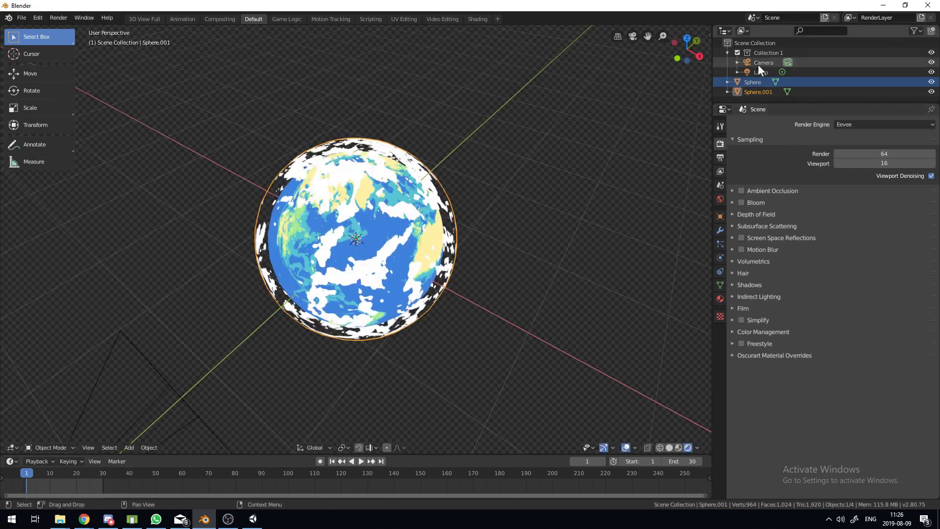
click(752, 82)
key(r)
key(z)
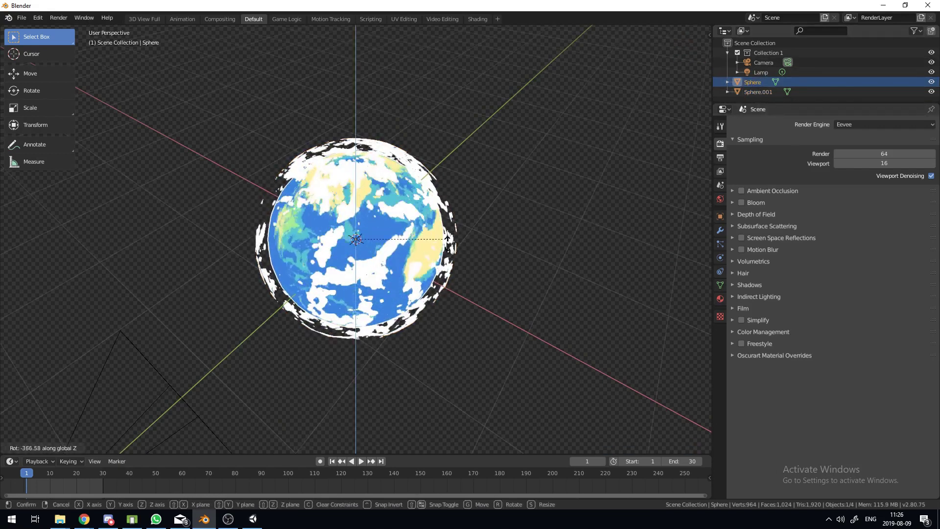
click(457, 234)
click(721, 157)
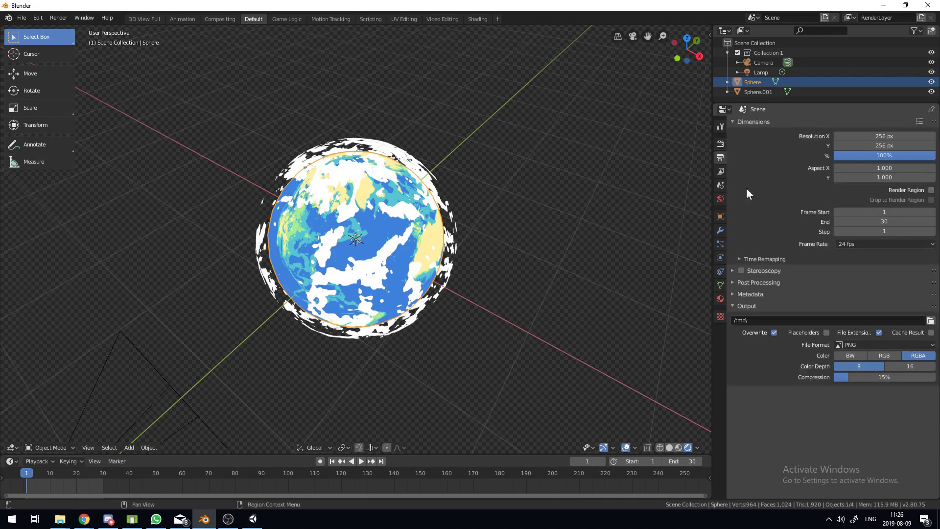
Keyframe the Earth sphere's rotation at frame 1
click(720, 216)
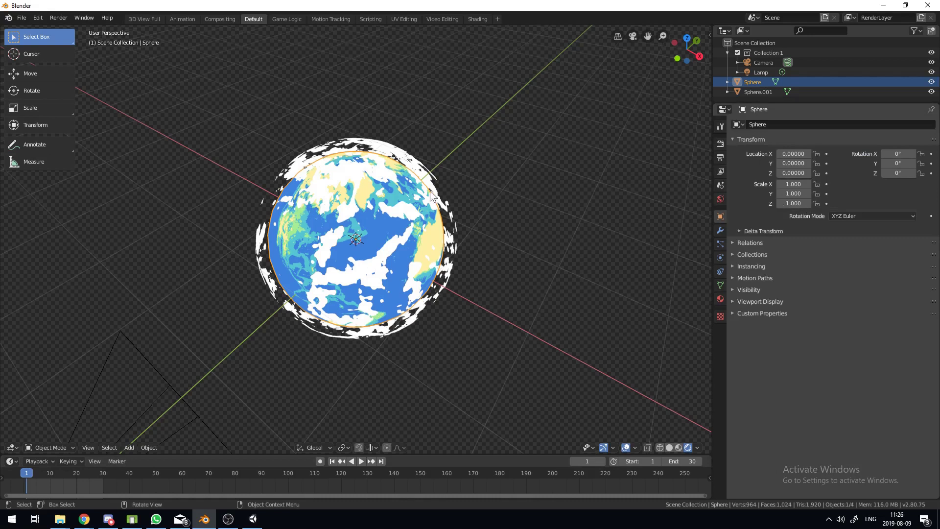
key(i)
click(537, 195)
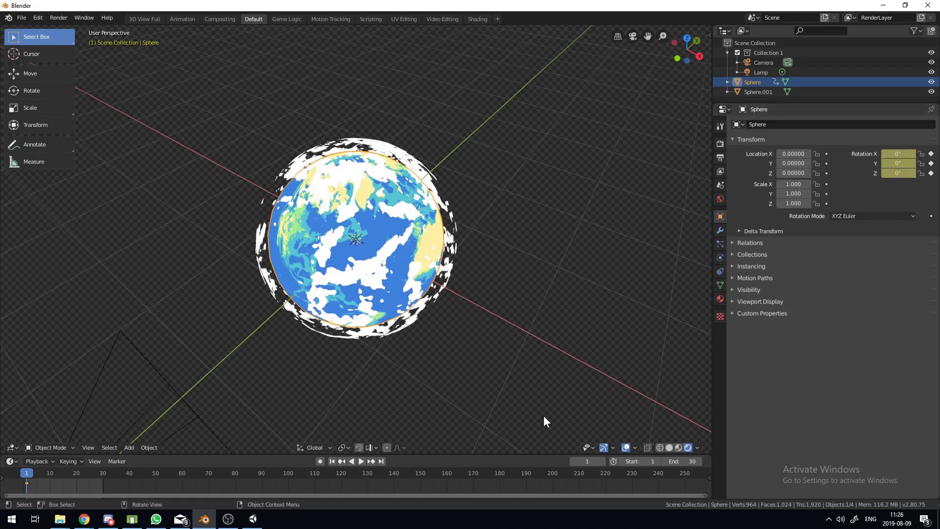
Key a 360° Z rotation at frame 30 and play the spinning loop
click(101, 473)
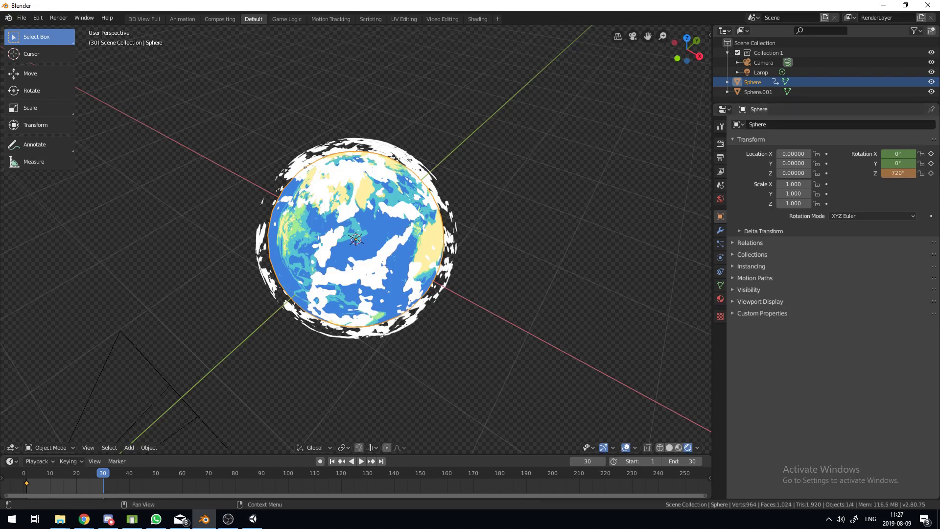
key(i)
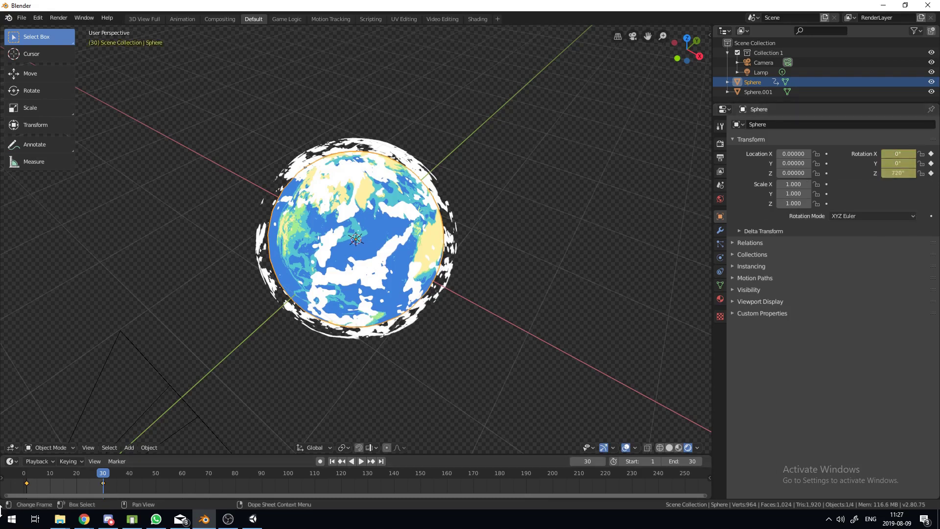
mouse_move(103, 476)
mouse_down()
mouse_move(32, 476)
mouse_move(104, 477)
mouse_up()
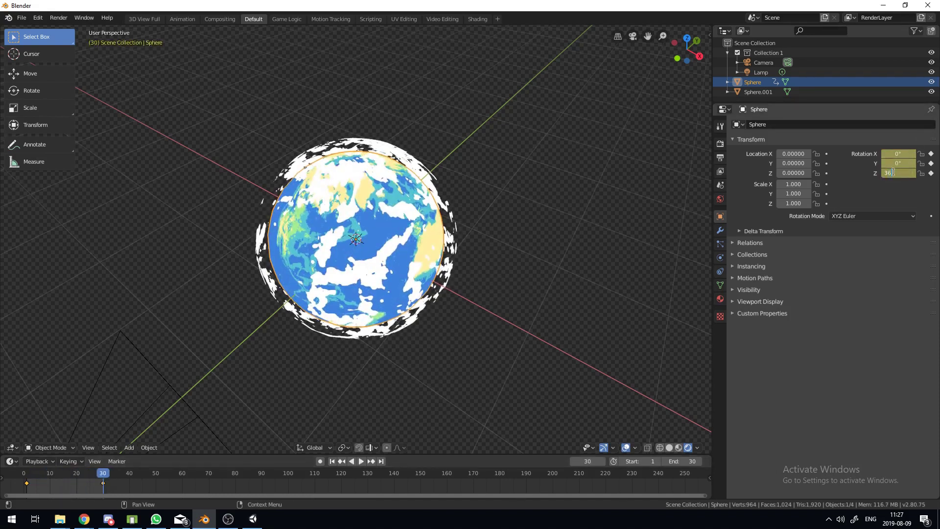
key(i)
key(space)
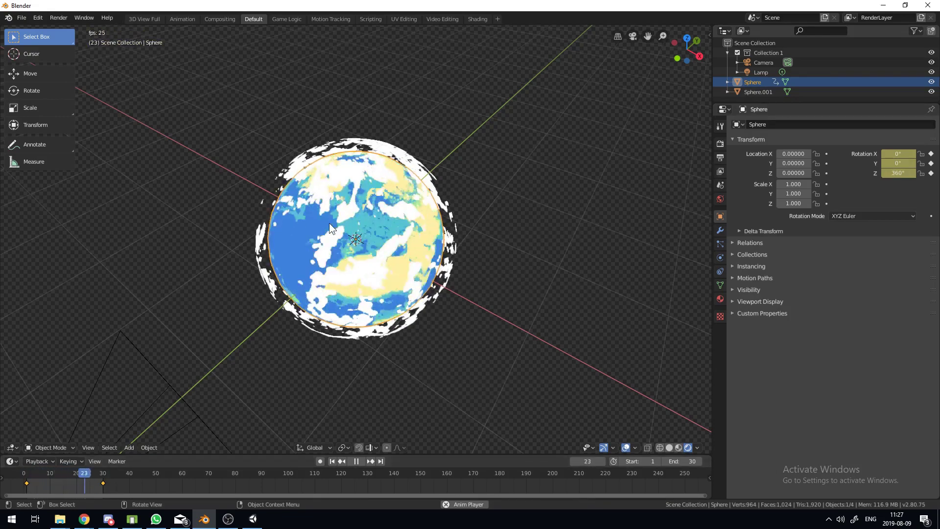
scroll(338, 230, up, 5)
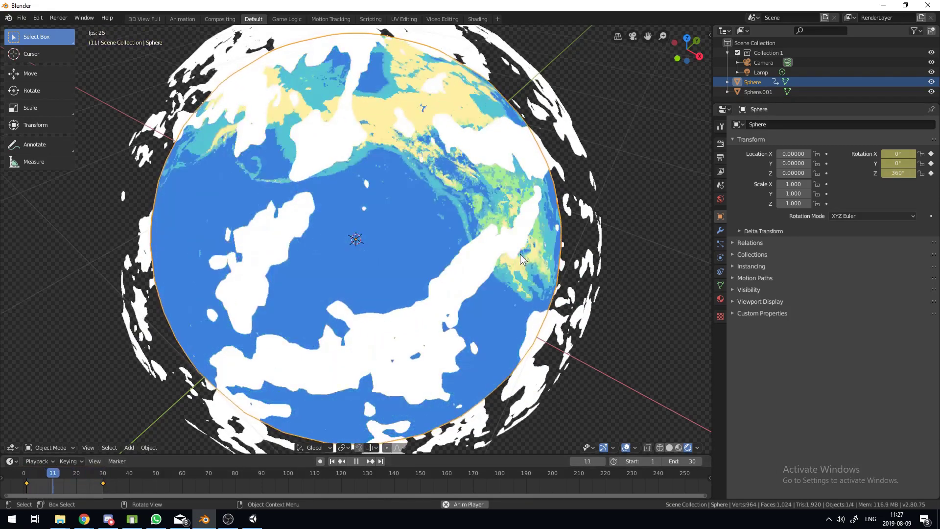
scroll(263, 324, down, 5)
scroll(263, 324, up, 5)
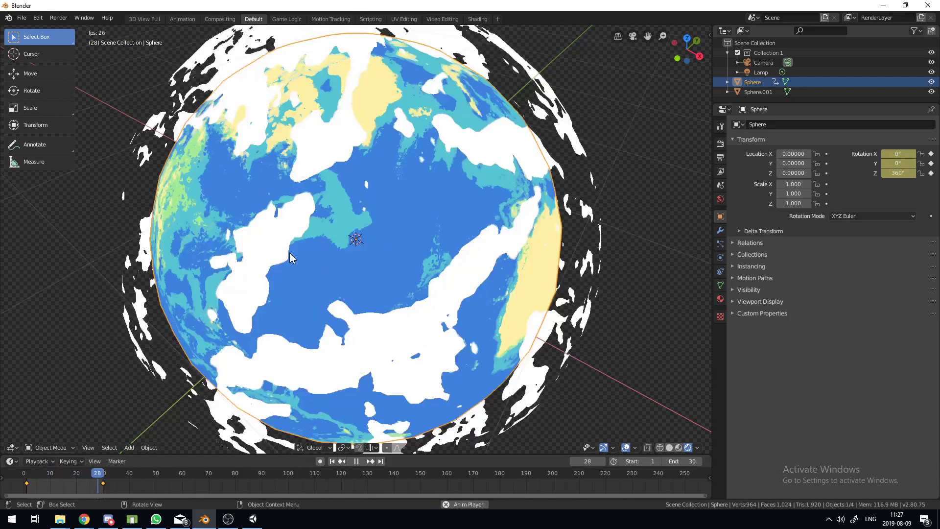
scroll(263, 323, down, 5)
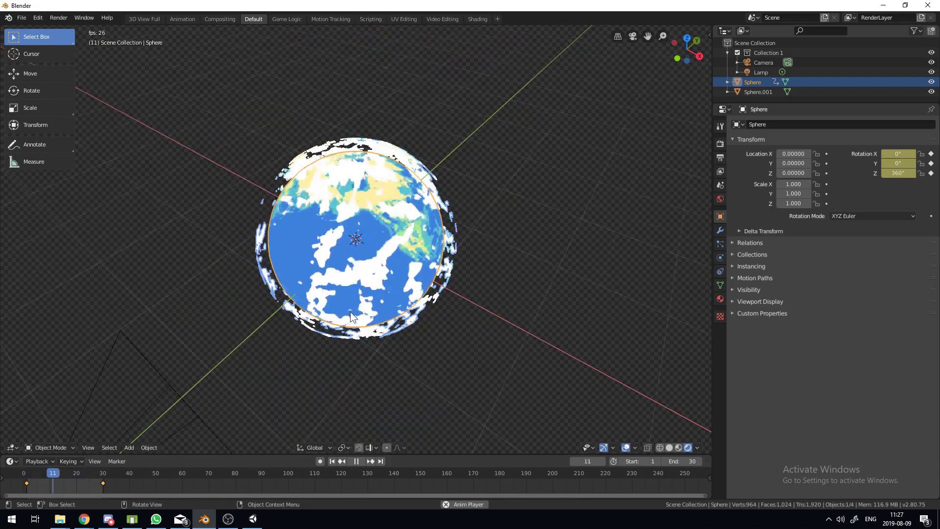
click(458, 269)
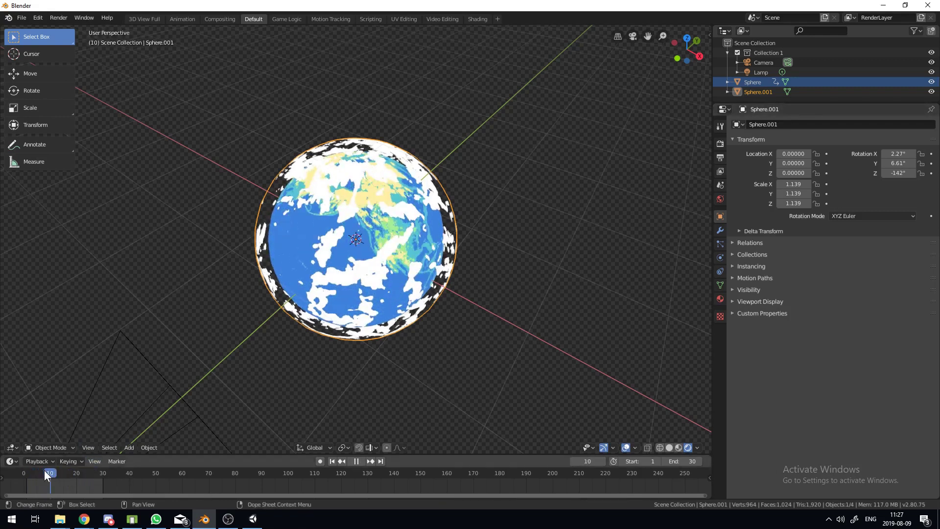
Reset the cloud sphere's rotation to zero and keyframe it at frame 1
key(space)
key(alt+r)
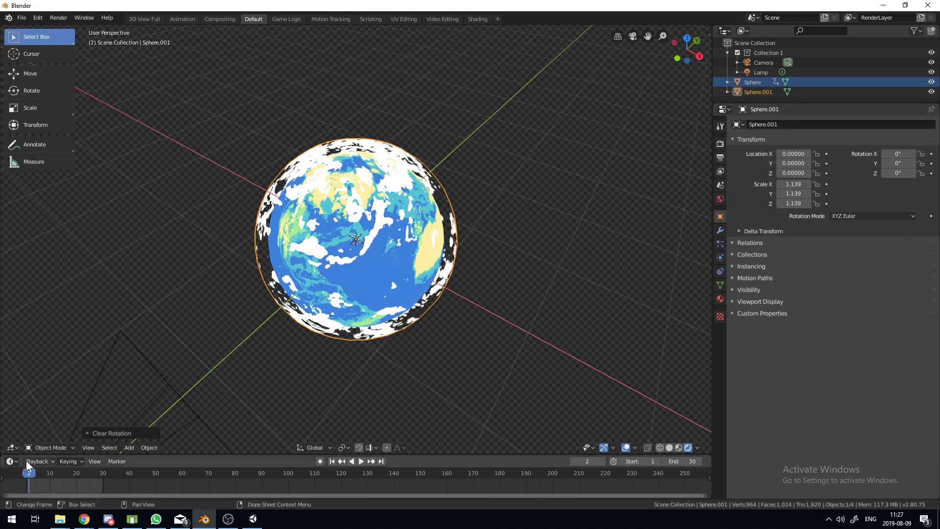
key(shift+Left)
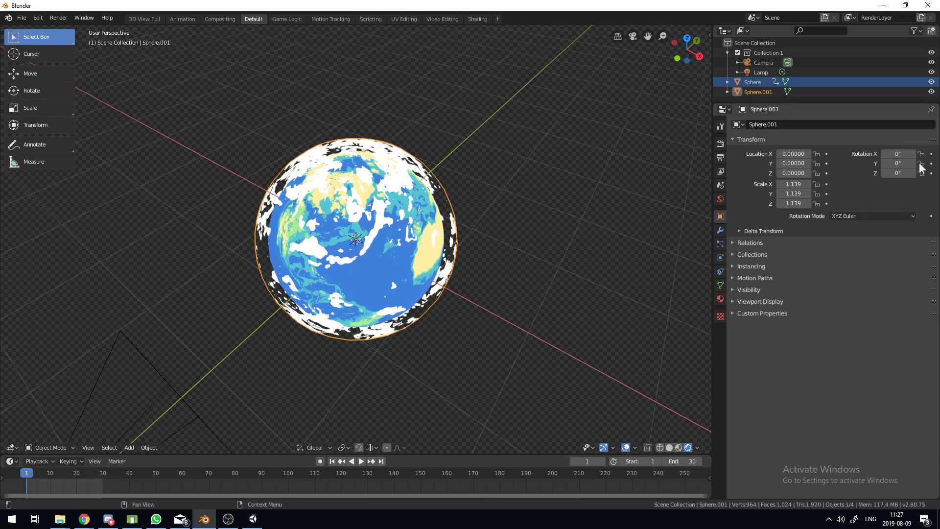
key(i)
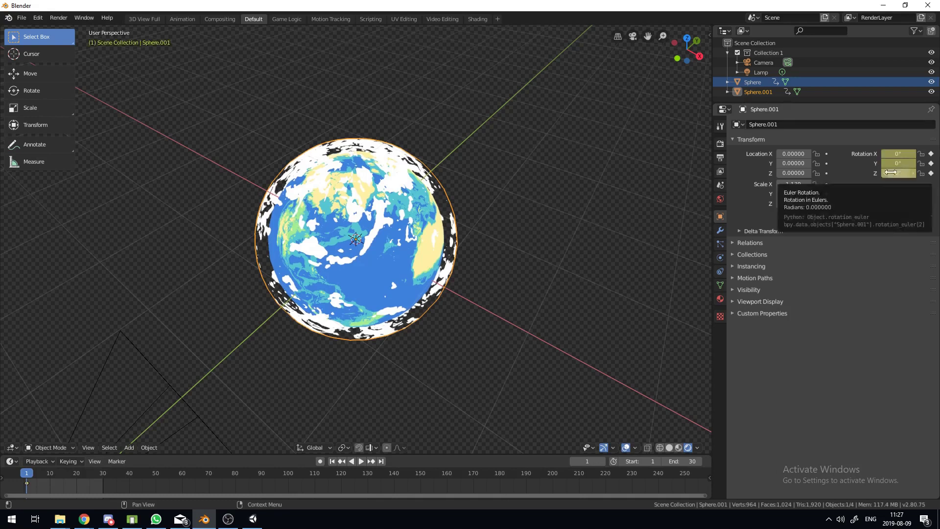
Set Sphere.001's Z rotation to 720° at frame 30 and play back the cloud spin
click(103, 472)
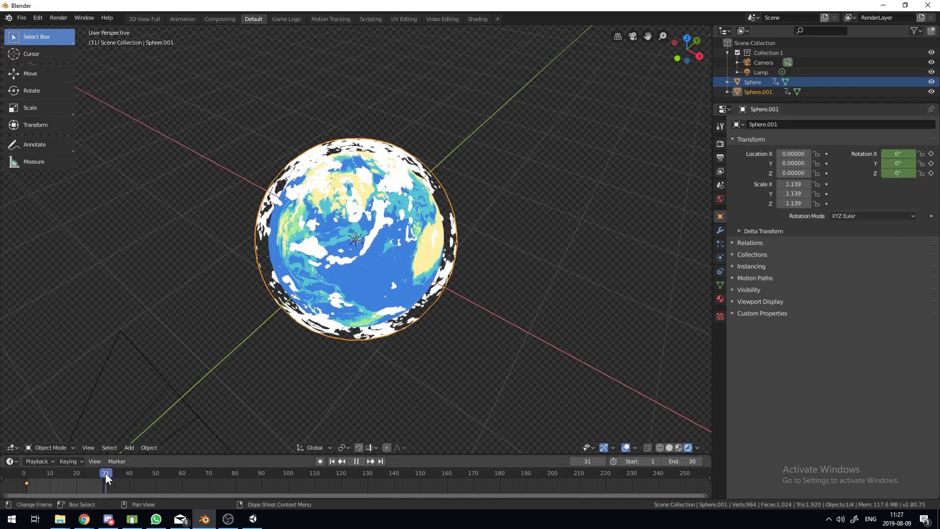
click(895, 173)
text(72)
key(Return)
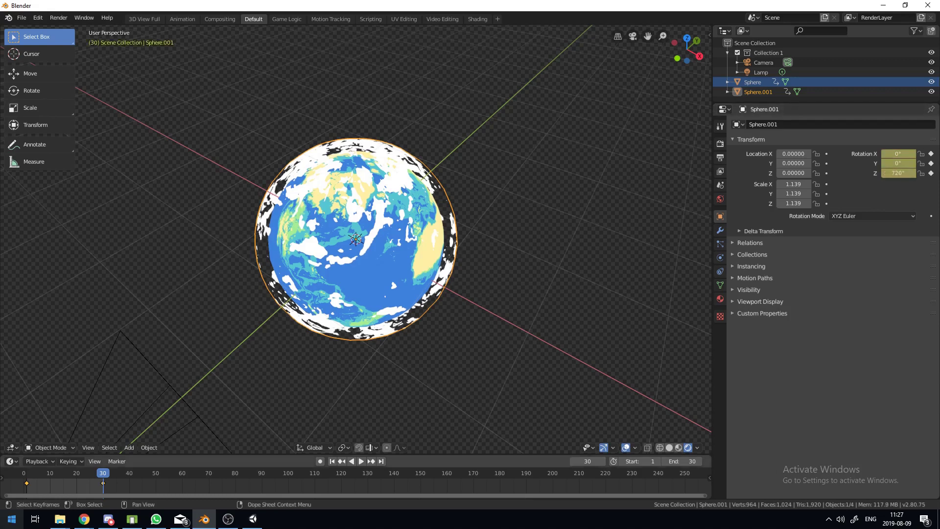
key(space)
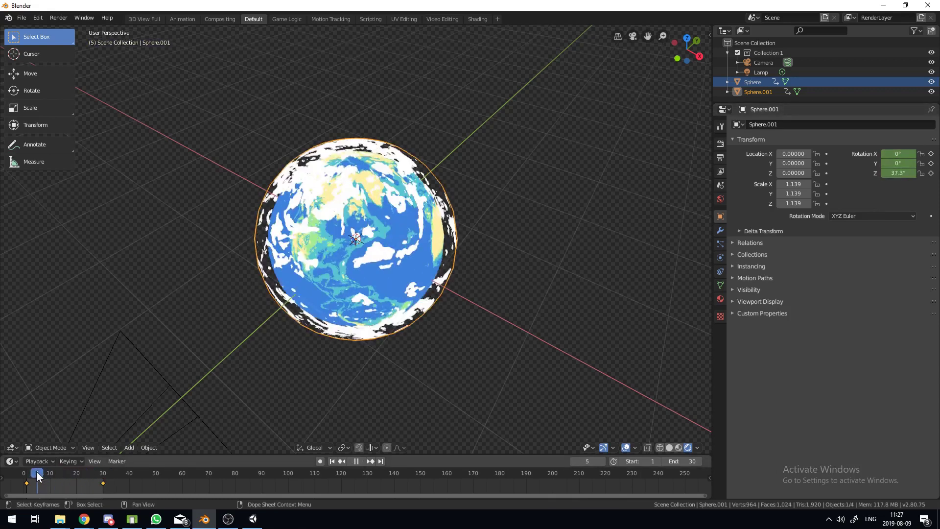
drag(63, 477, 93, 477)
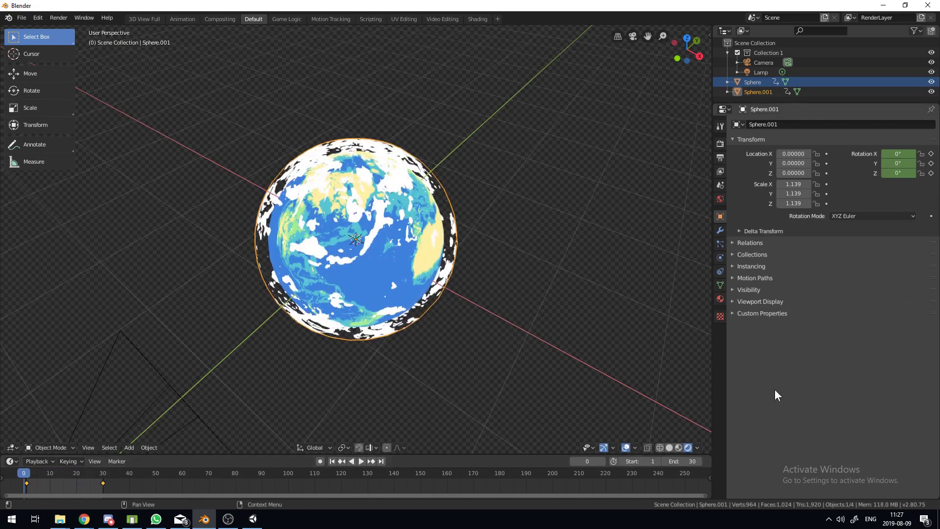
scroll(392, 278, up, 3)
middle_drag(430, 302, 429, 253)
key(space)
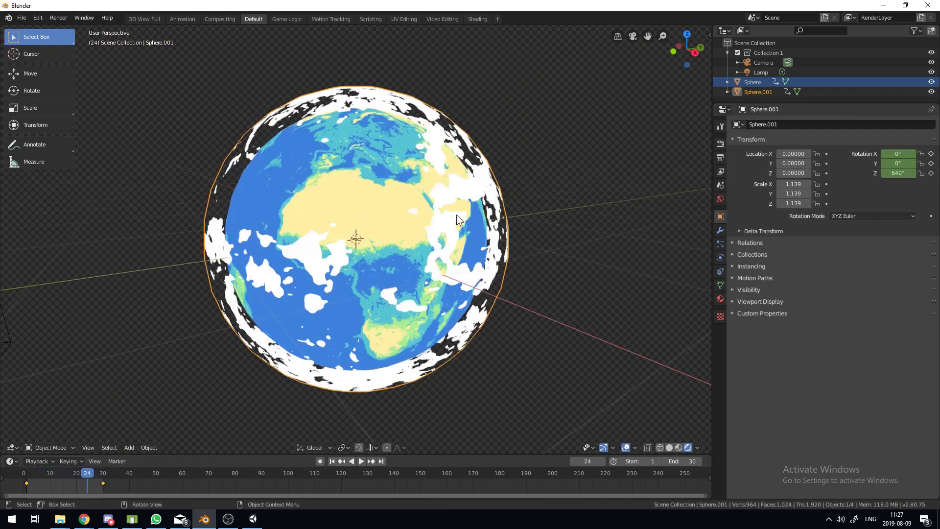
click(180, 19)
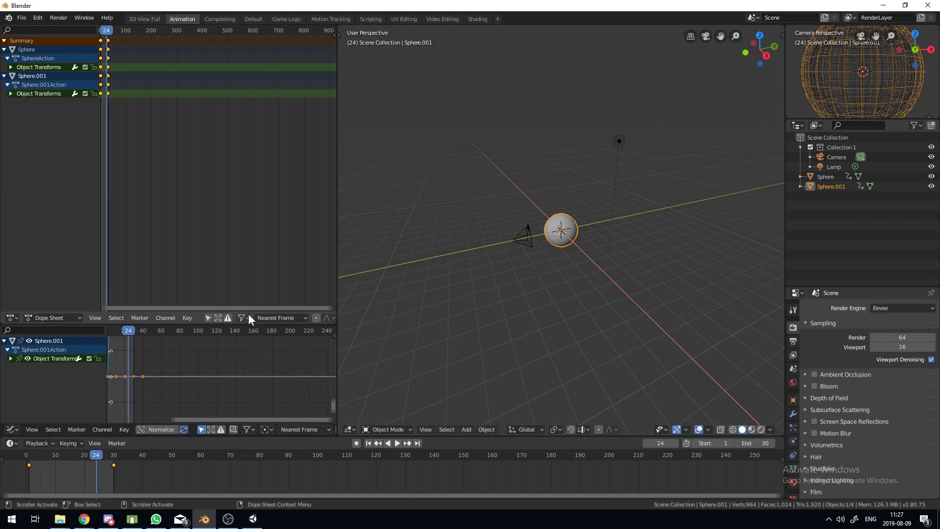
Make Sphere.001's keyframes linear and preview the spin in rendered shading
scroll(543, 209, up, 6)
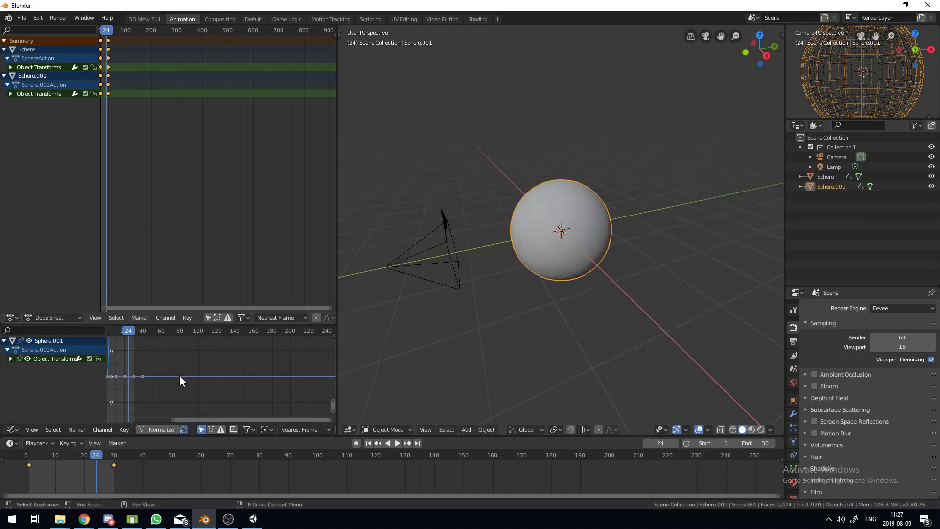
key(t)
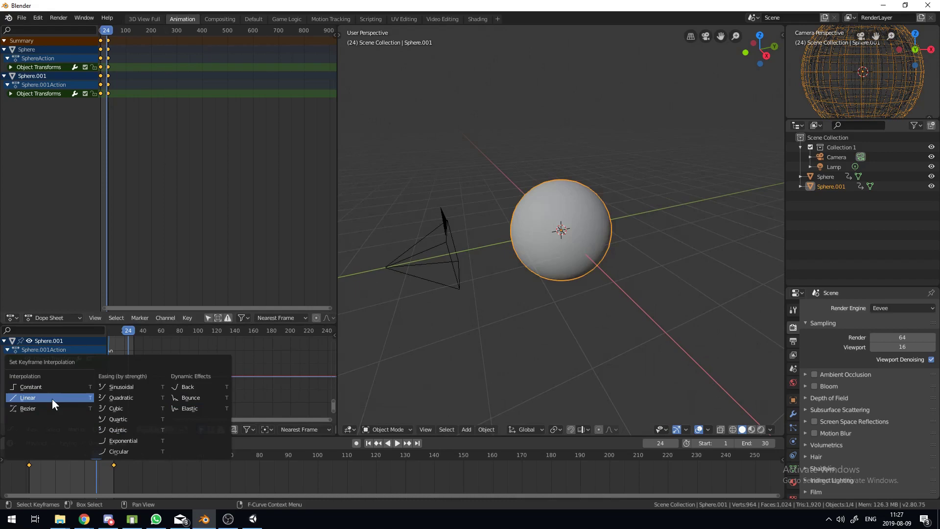
click(172, 408)
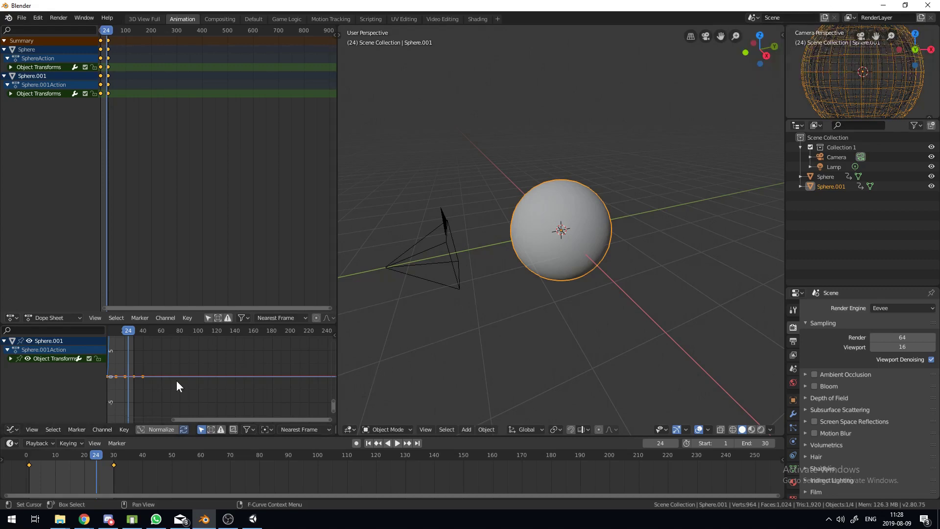
key(t)
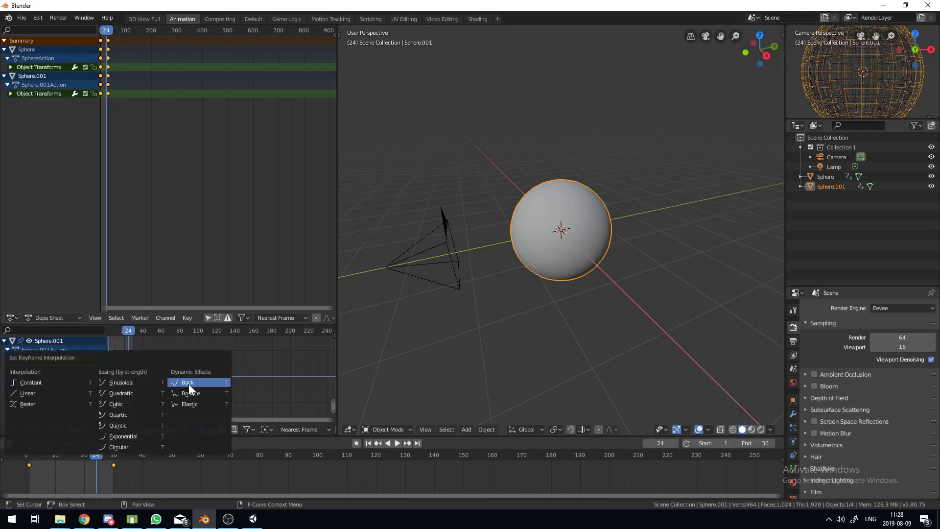
click(37, 393)
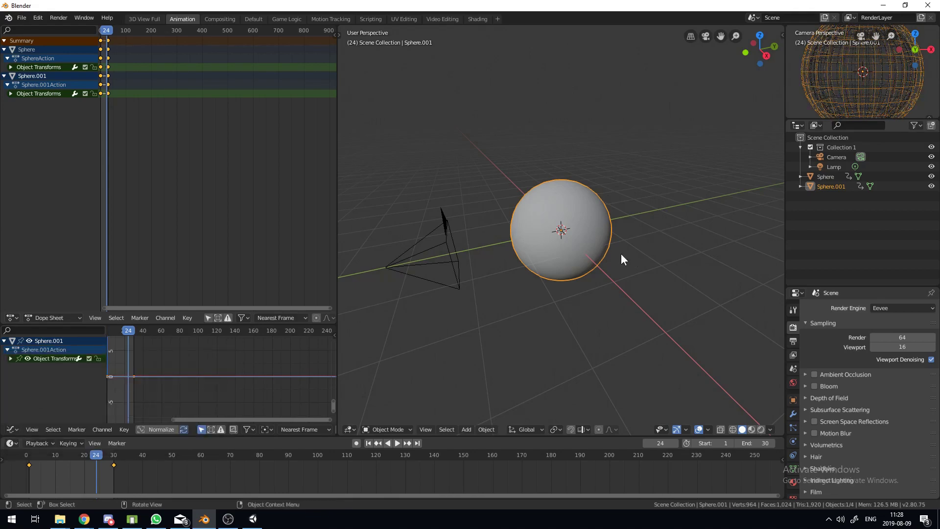
key(z)
click(601, 238)
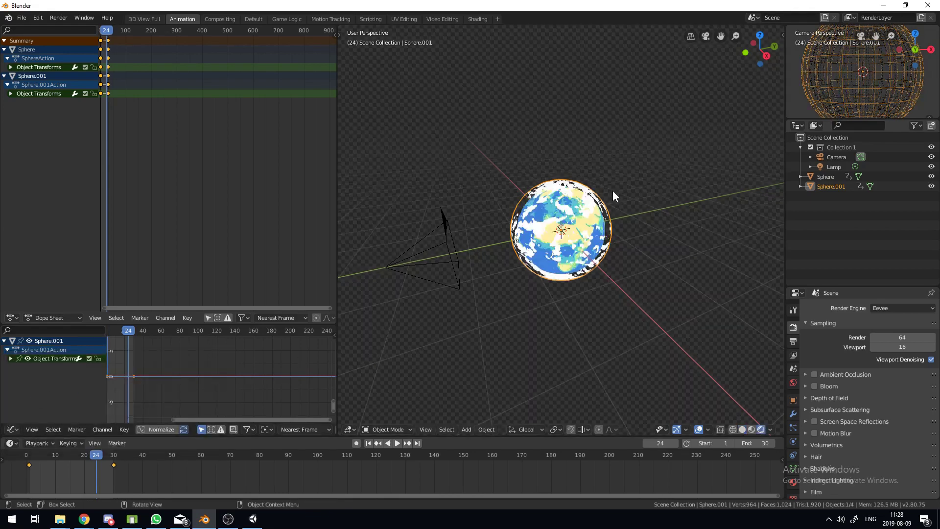
key(space)
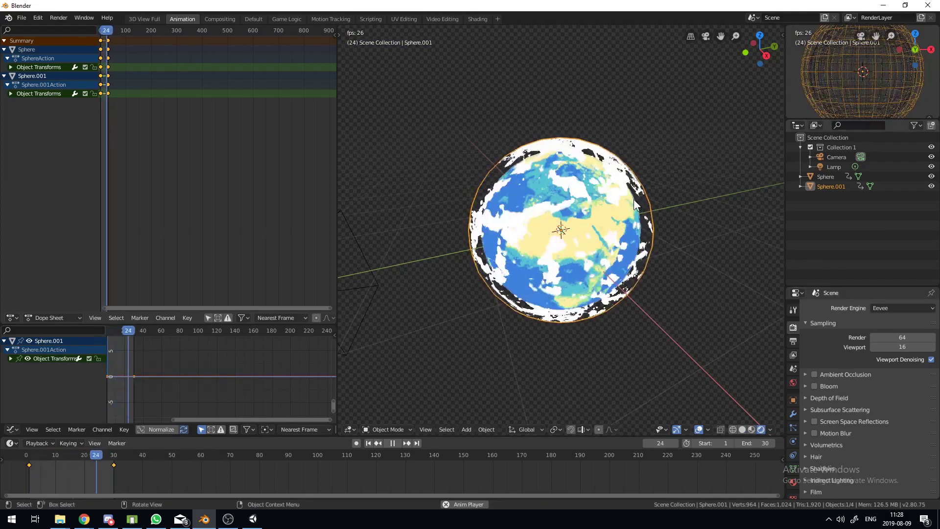
Set the Earth Sphere's keyframes to Linear interpolation as well
click(827, 178)
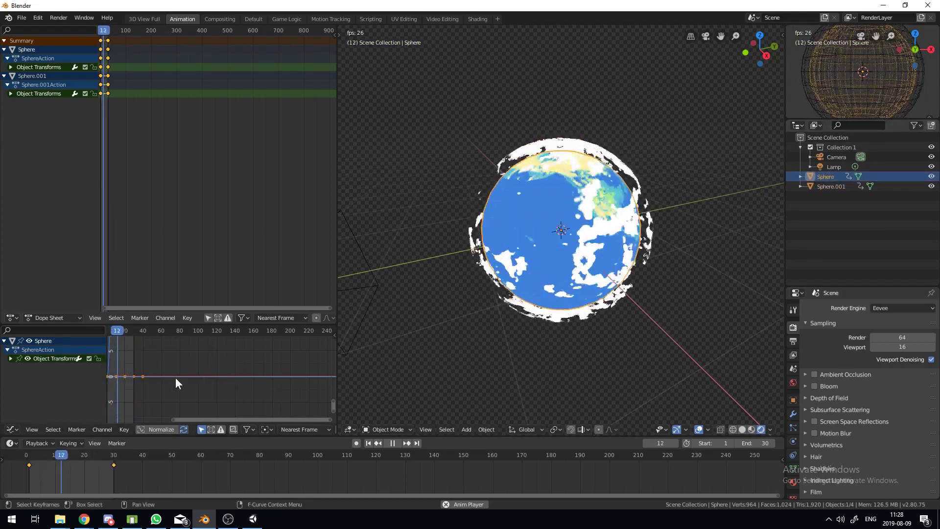
key(t)
click(252, 358)
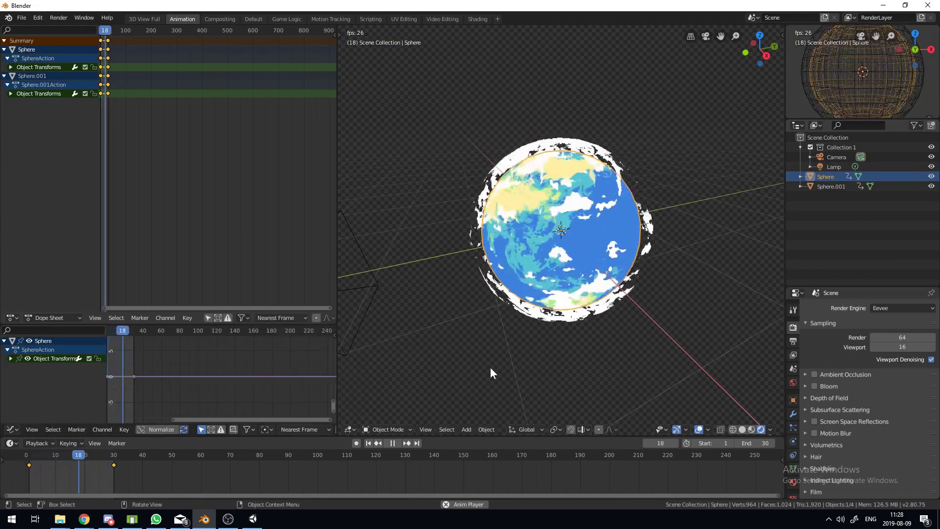
click(607, 313)
middle_drag(607, 313, 637, 318)
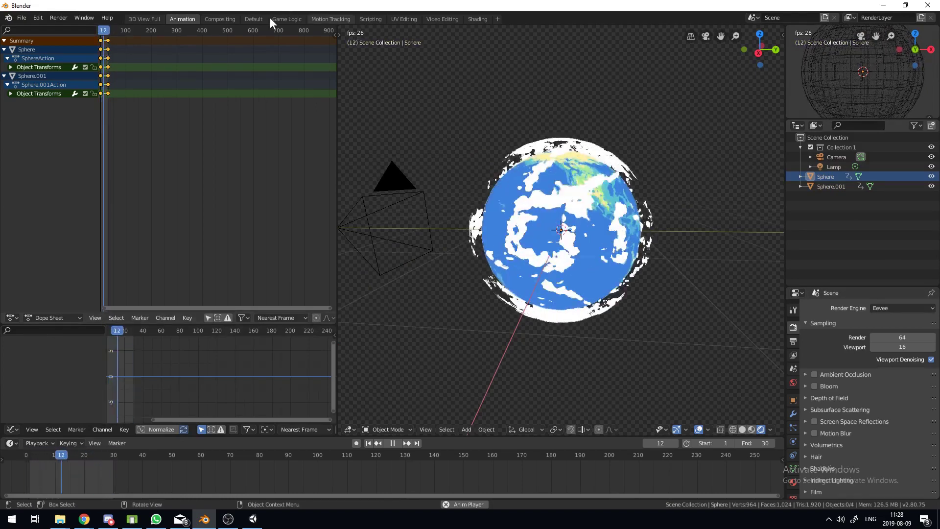
Stop playback and render a test frame through the scene camera
click(253, 19)
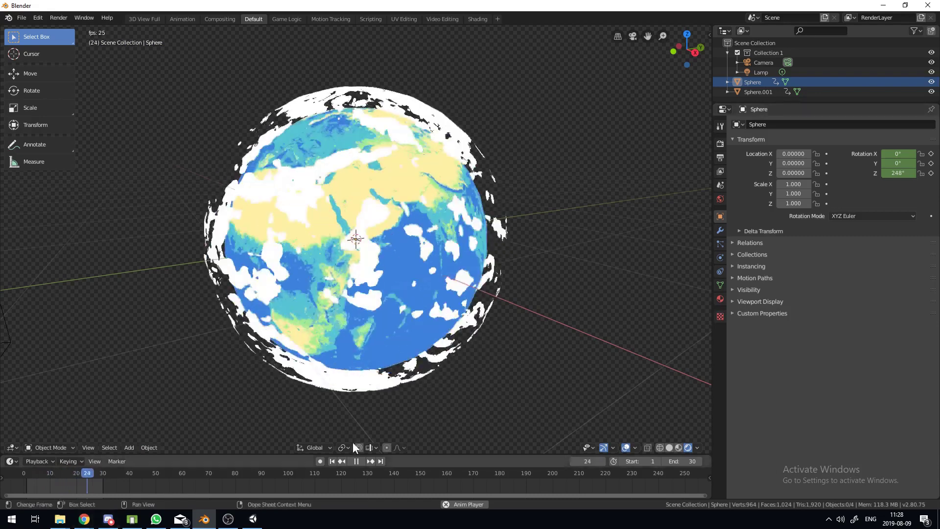
key(space)
key(KP_0)
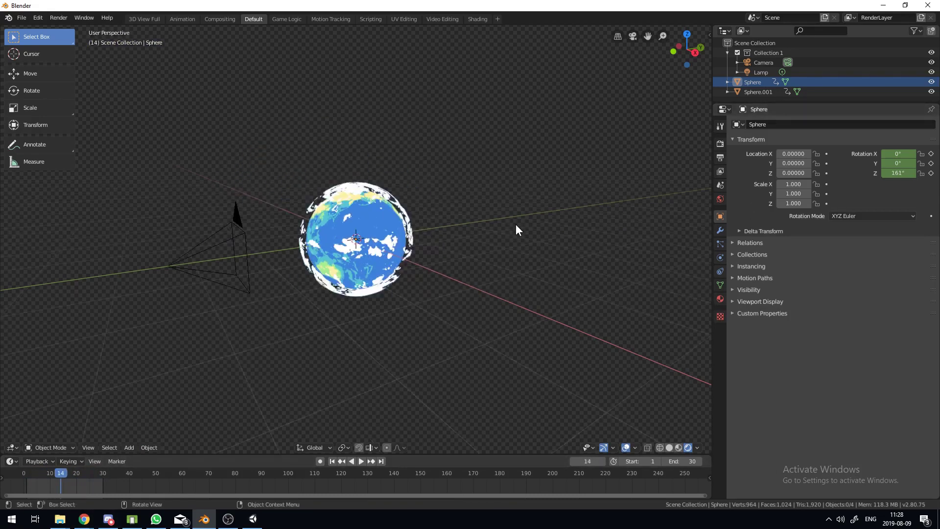
key(F12)
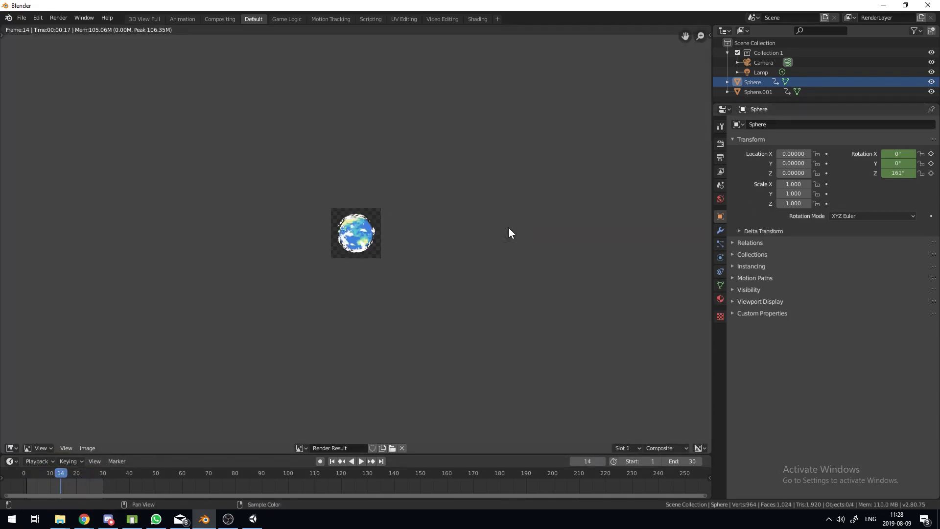
scroll(343, 228, up, 10)
scroll(380, 224, down, 6)
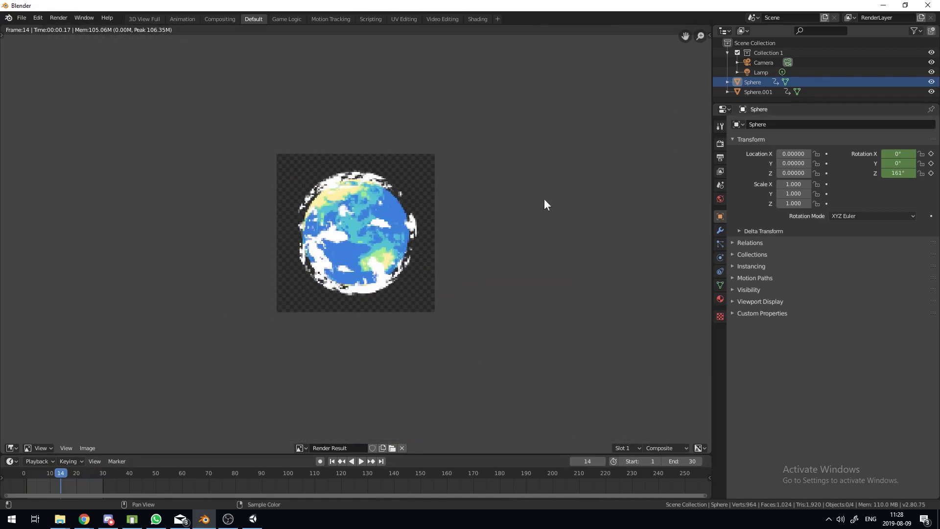
key(Escape)
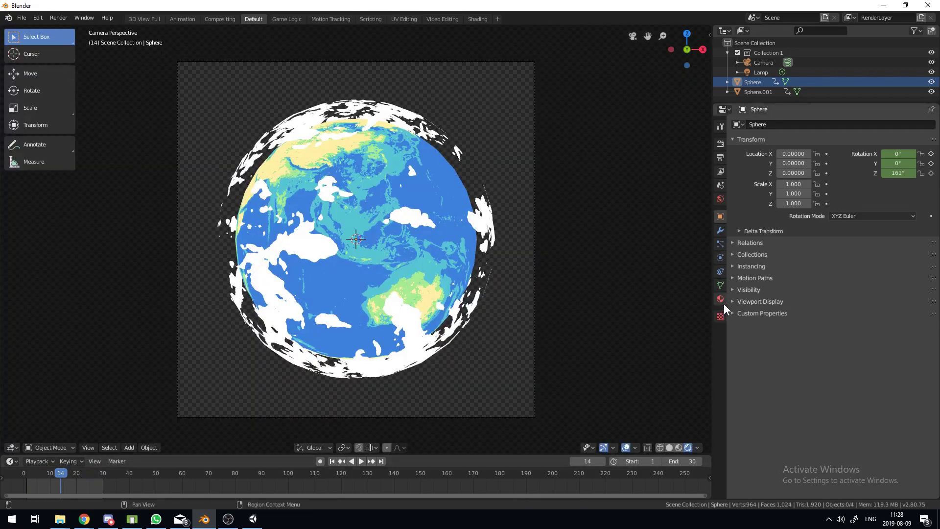
Check the 256×256 render and frames 1–30 PNG output settings, then browse the output folder
click(720, 144)
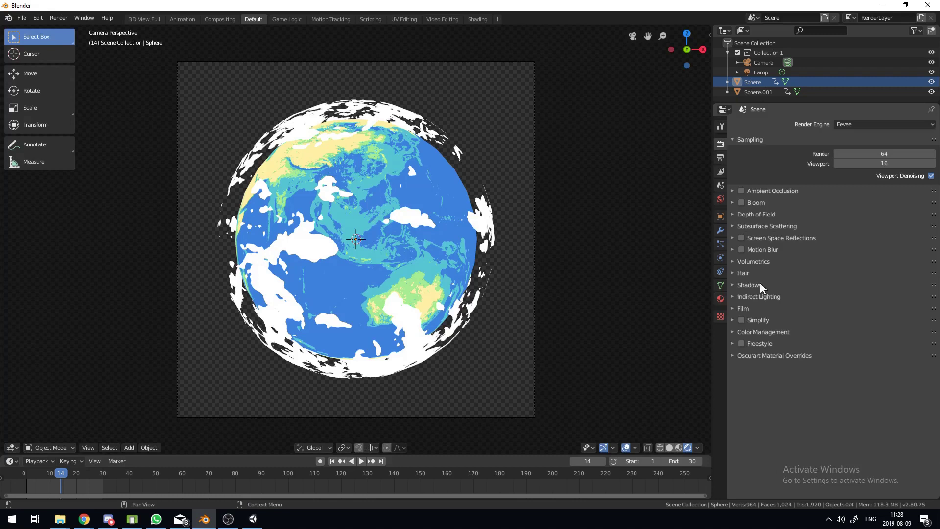
click(721, 157)
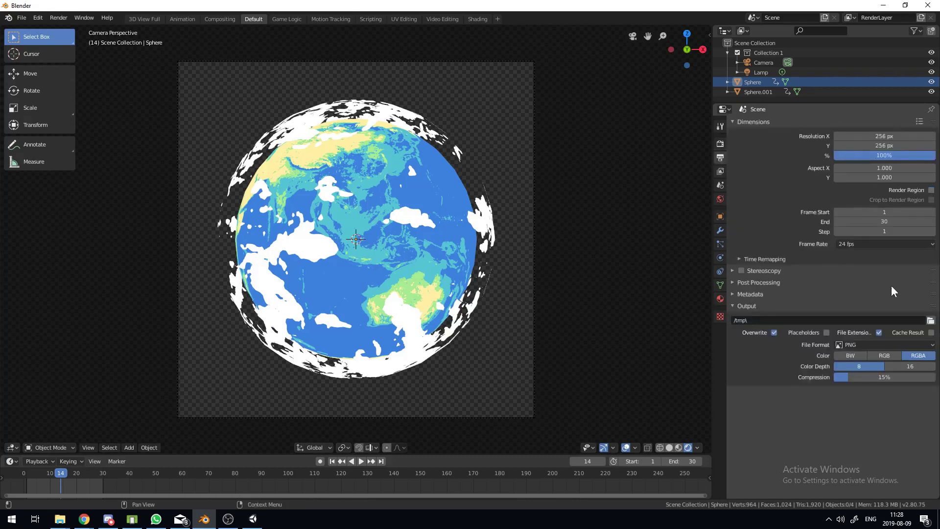
click(931, 321)
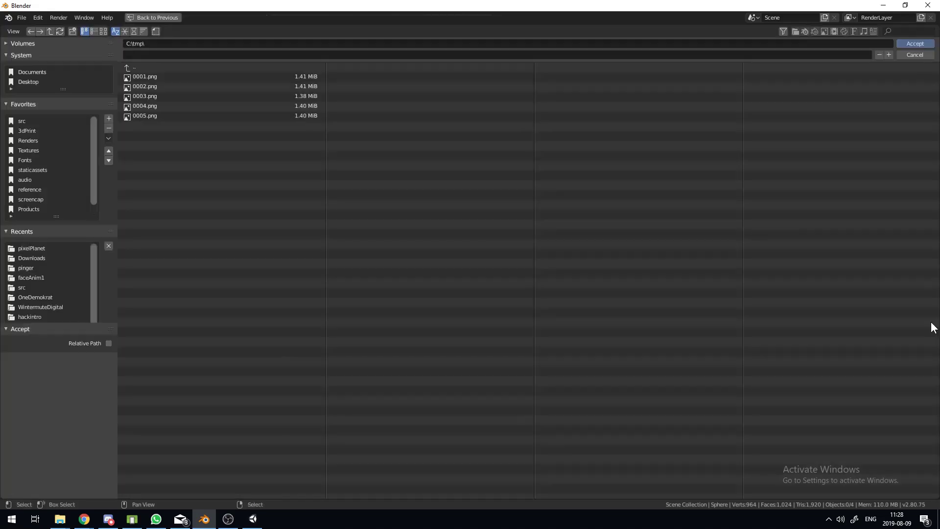
key(Escape)
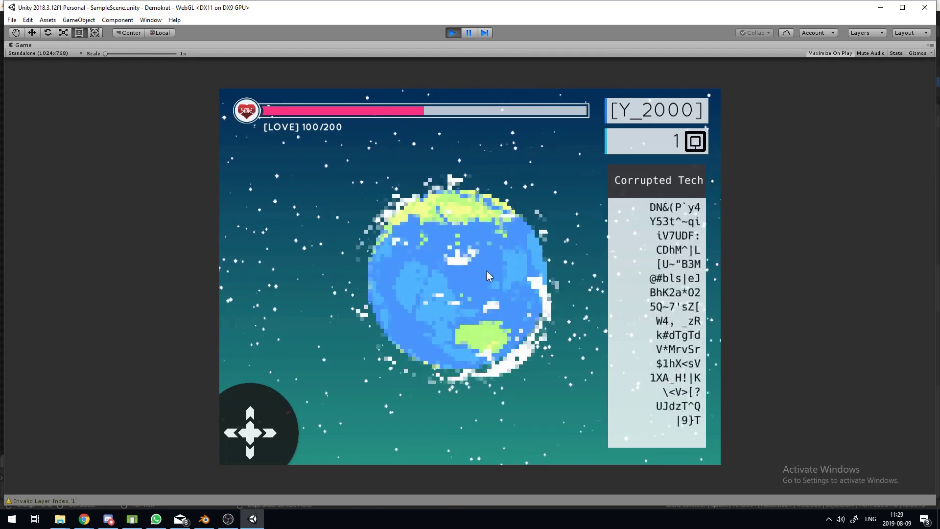
Switch from the running Unity game back to the Blender window
key(alt+Tab)
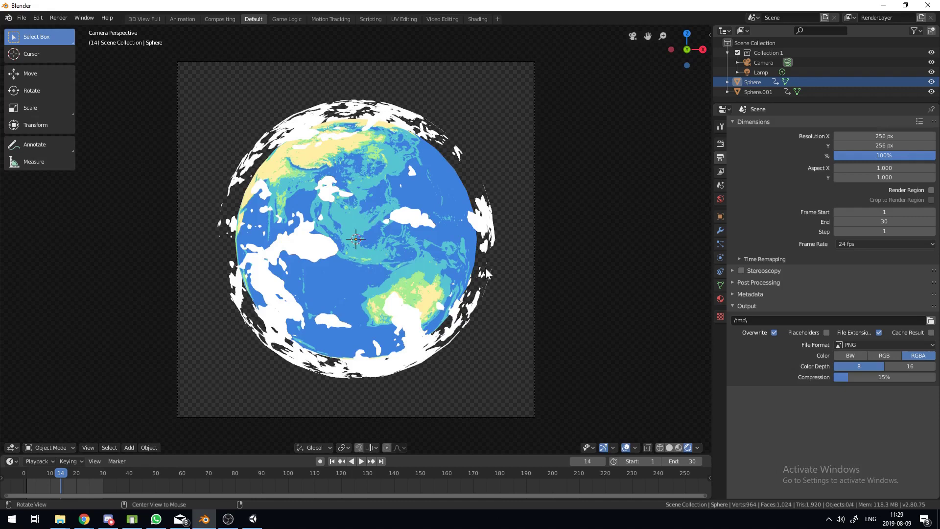
middle_drag(486, 268, 463, 287)
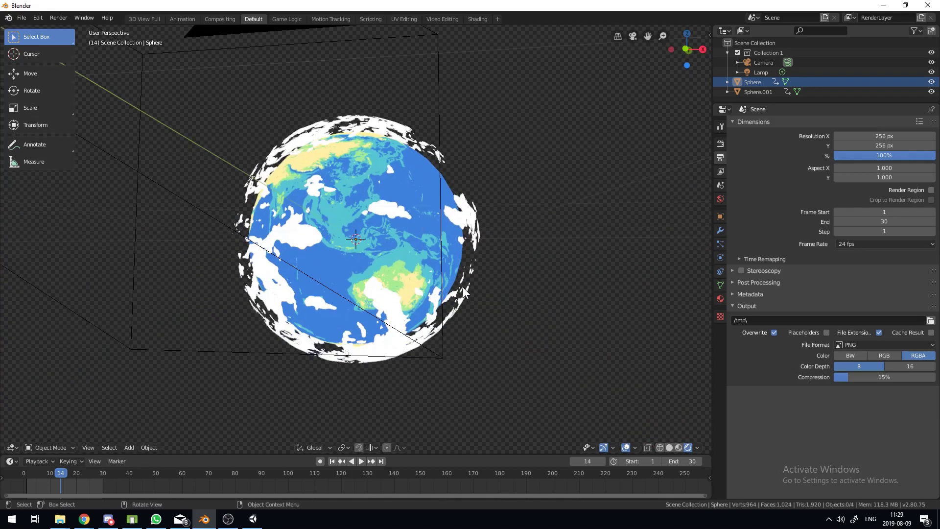